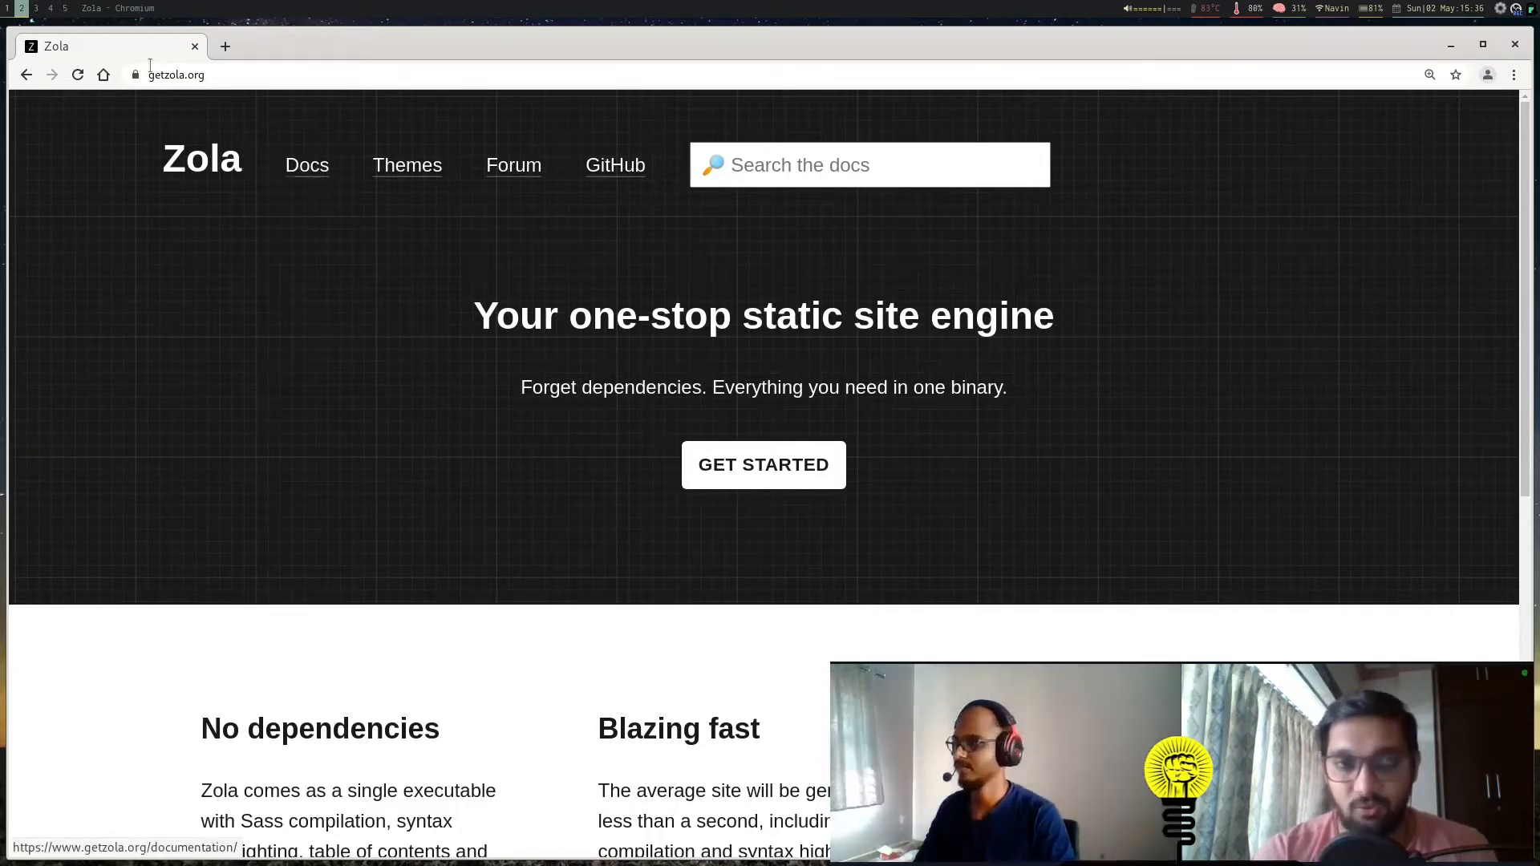
# Step: View Zola's Installation docs and its GitHub release downloads, then return to Installation
pyautogui.click(316, 172)
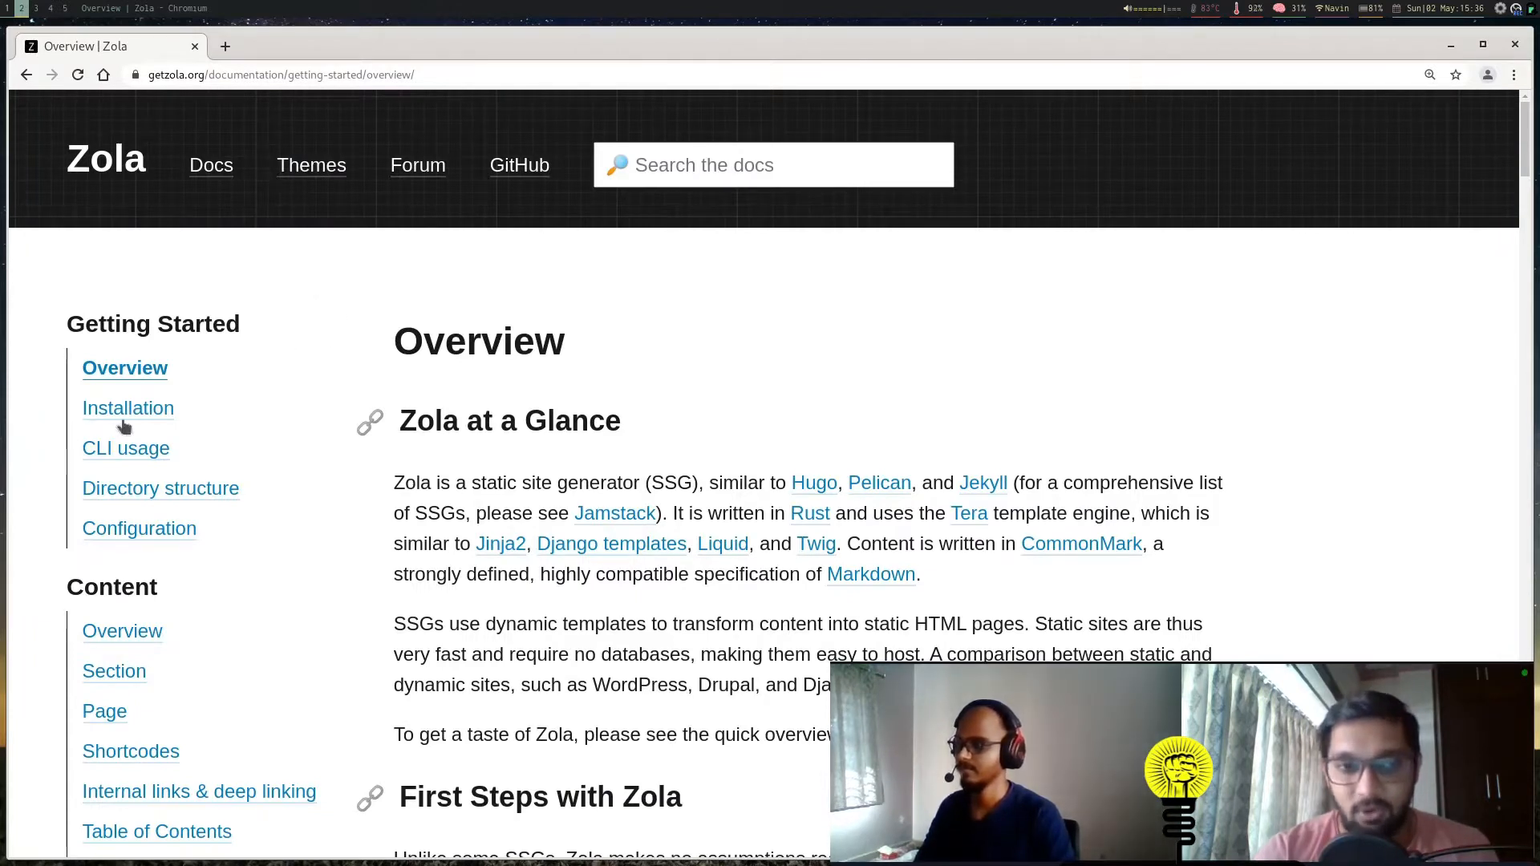
pyautogui.click(146, 425)
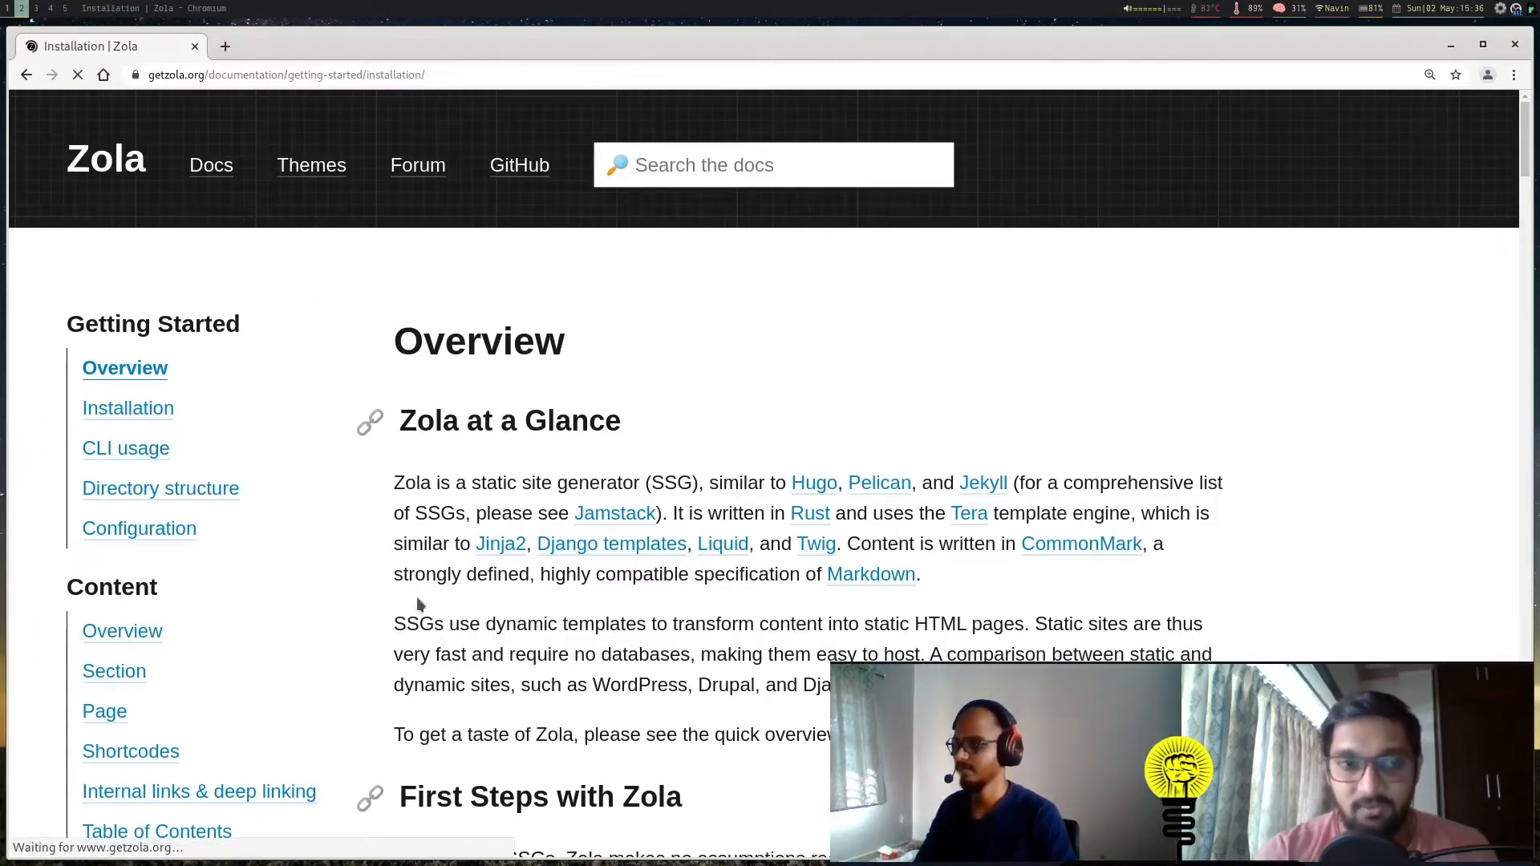
pyautogui.scroll(-1, 528, 506)
pyautogui.scroll(-1, 527, 507)
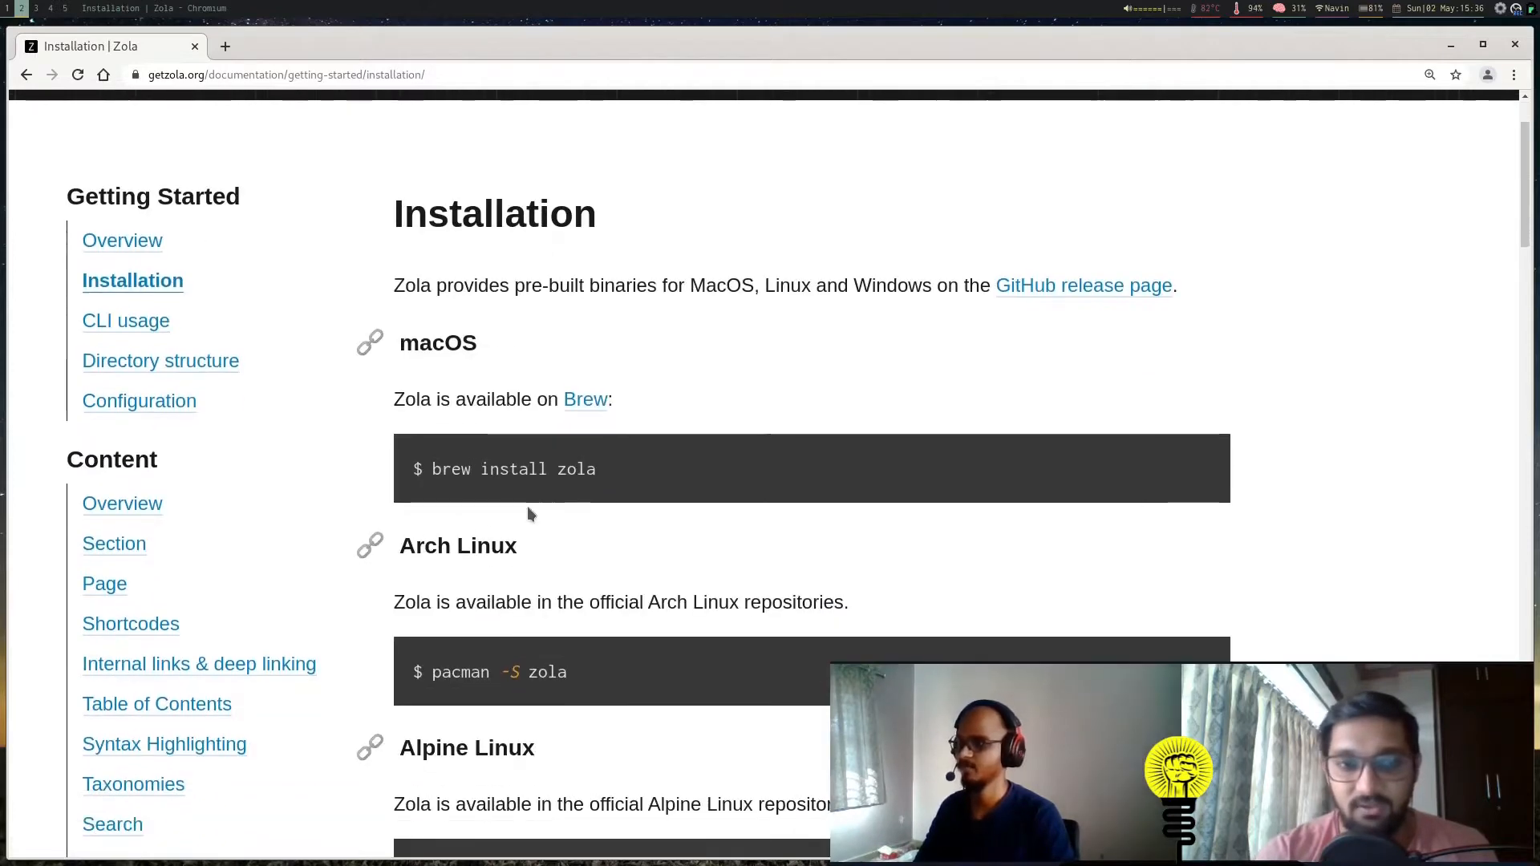
pyautogui.scroll(-2, 527, 507)
pyautogui.scroll(-3, 528, 507)
pyautogui.scroll(-3, 527, 506)
pyautogui.scroll(-4, 528, 506)
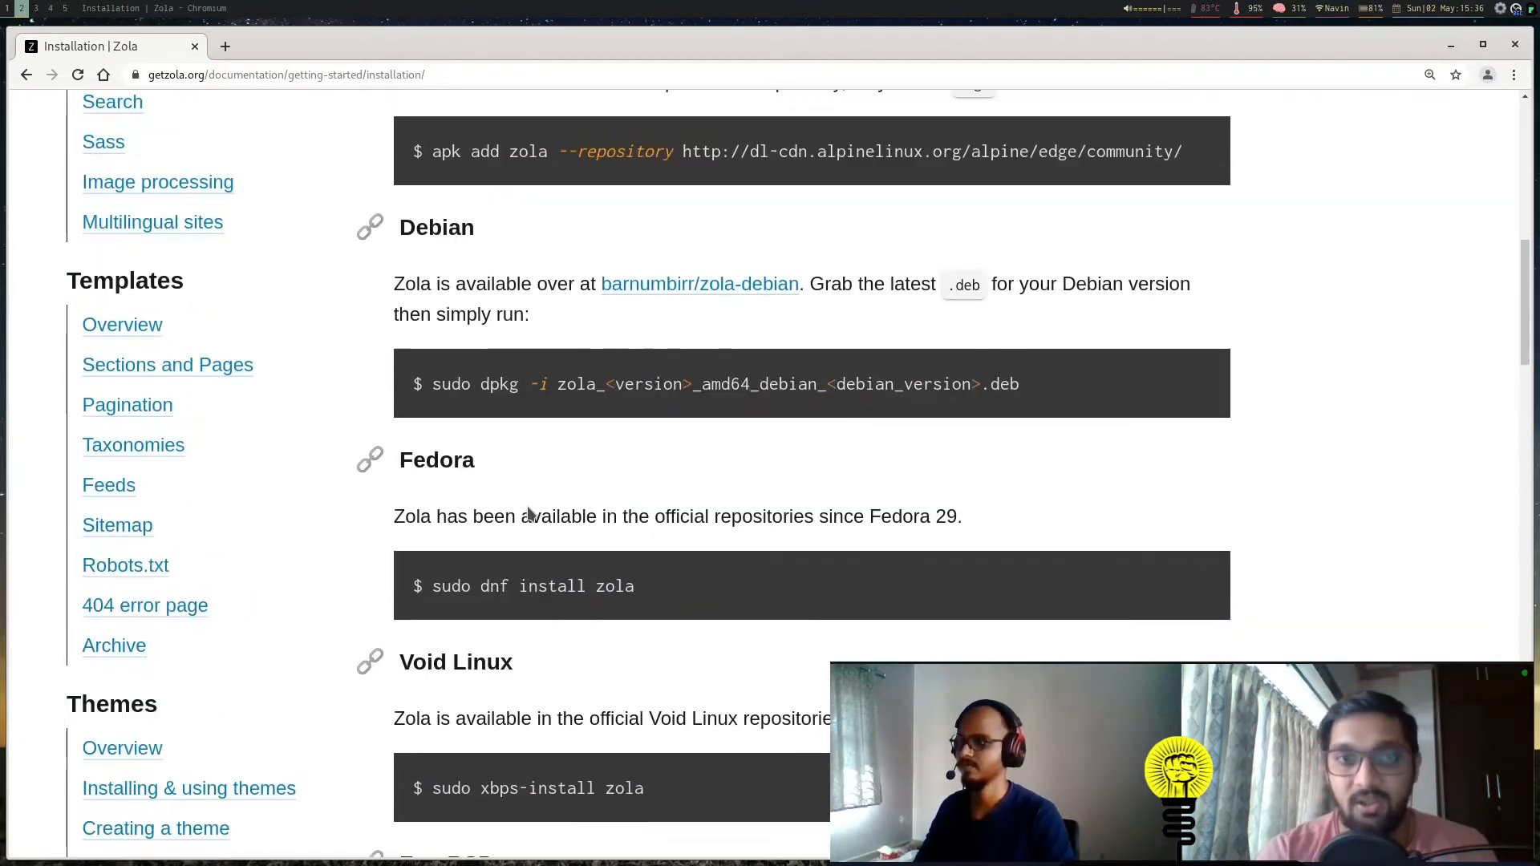
pyautogui.scroll(-3, 528, 507)
pyautogui.scroll(4, 527, 507)
pyautogui.scroll(5, 668, 613)
pyautogui.scroll(3, 675, 616)
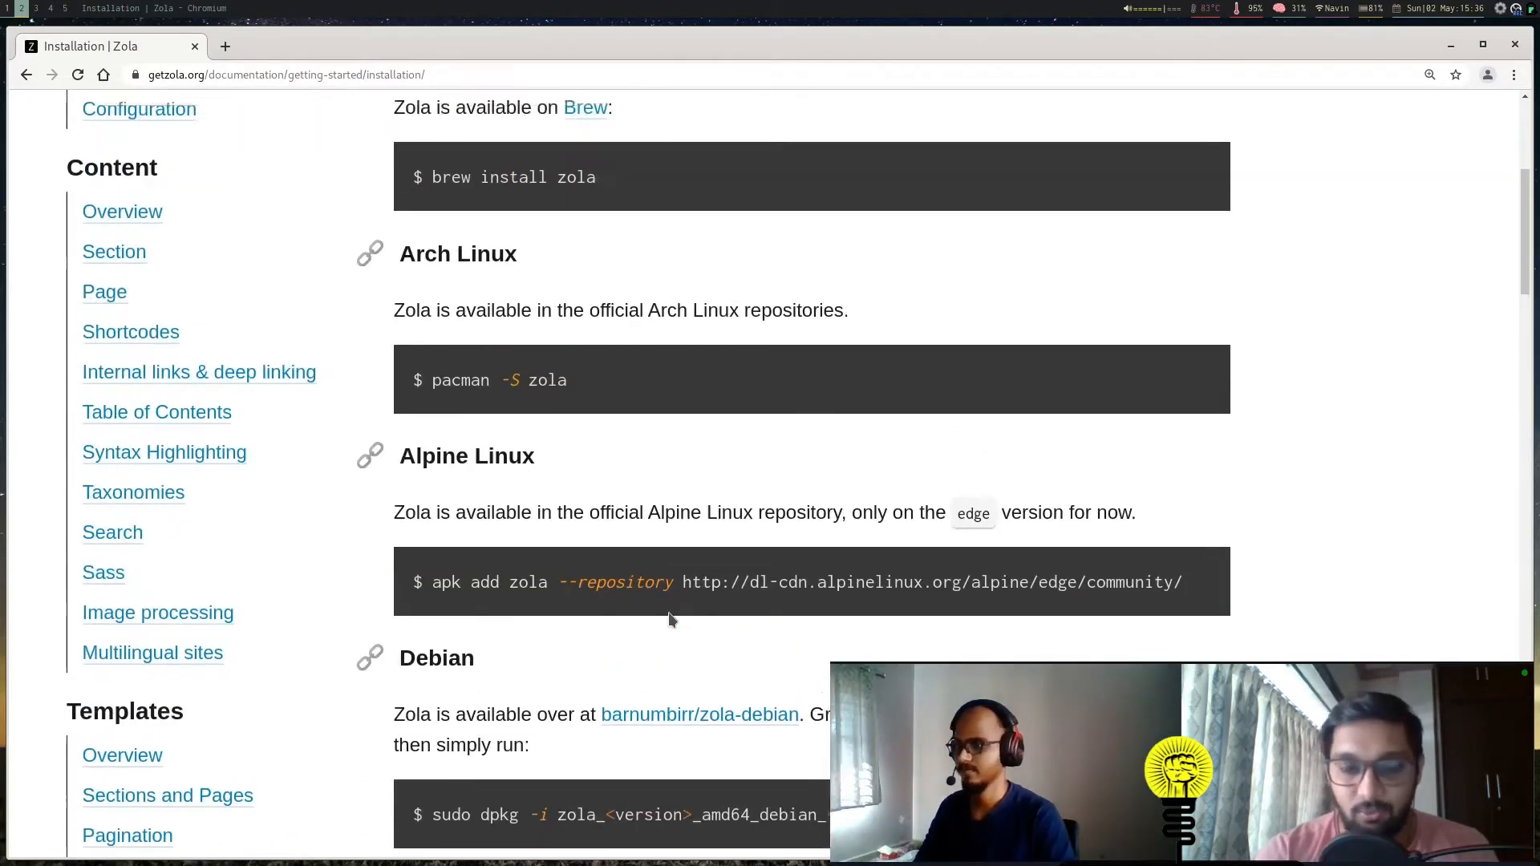
pyautogui.scroll(2, 684, 626)
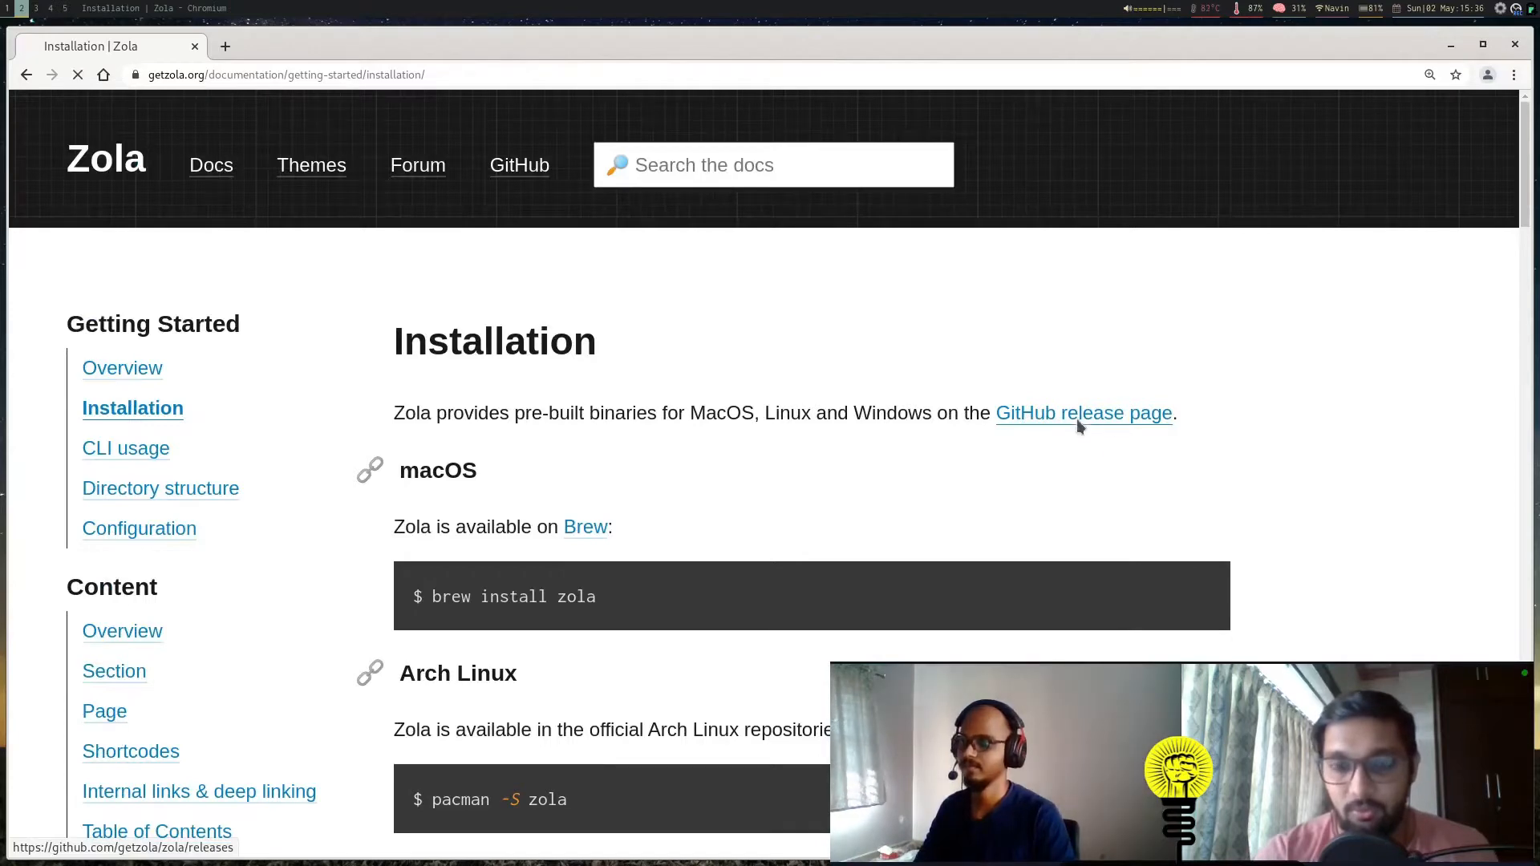
pyautogui.click(1053, 418)
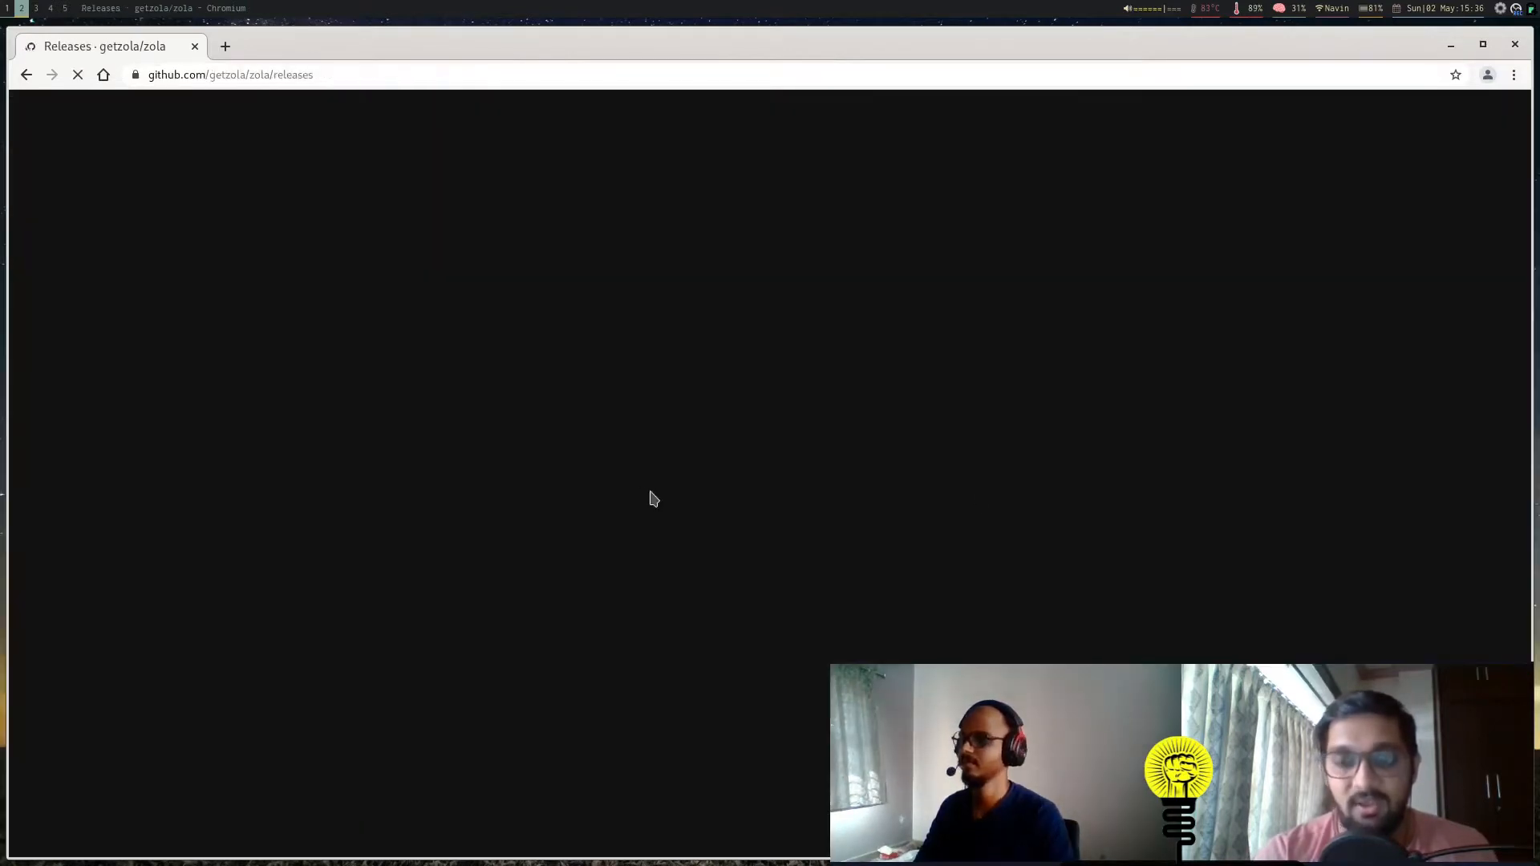
pyautogui.scroll(-3, 623, 549)
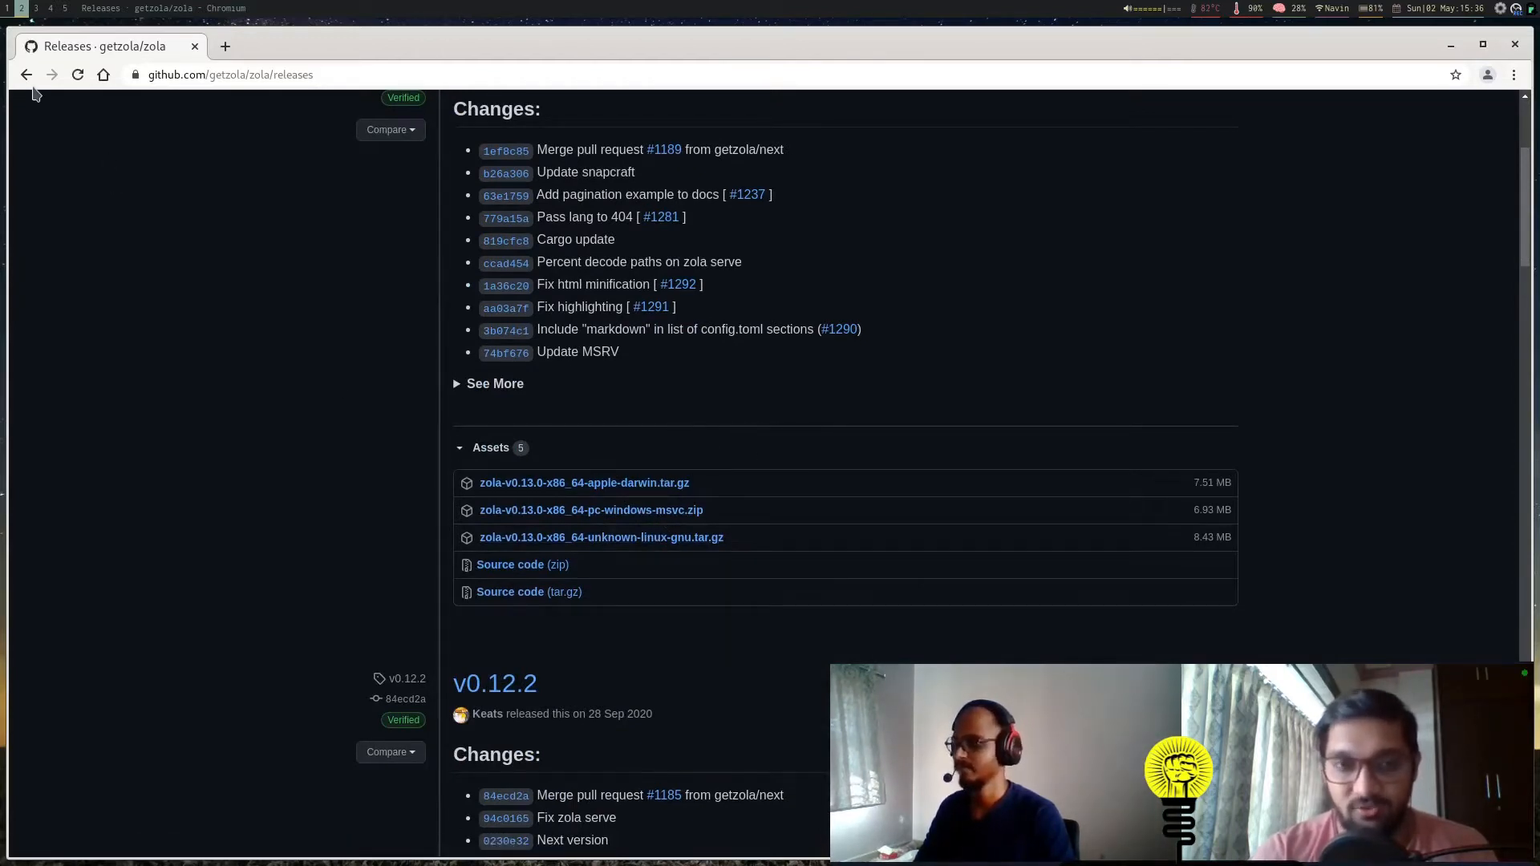
pyautogui.hotkey('alt', 'Left')
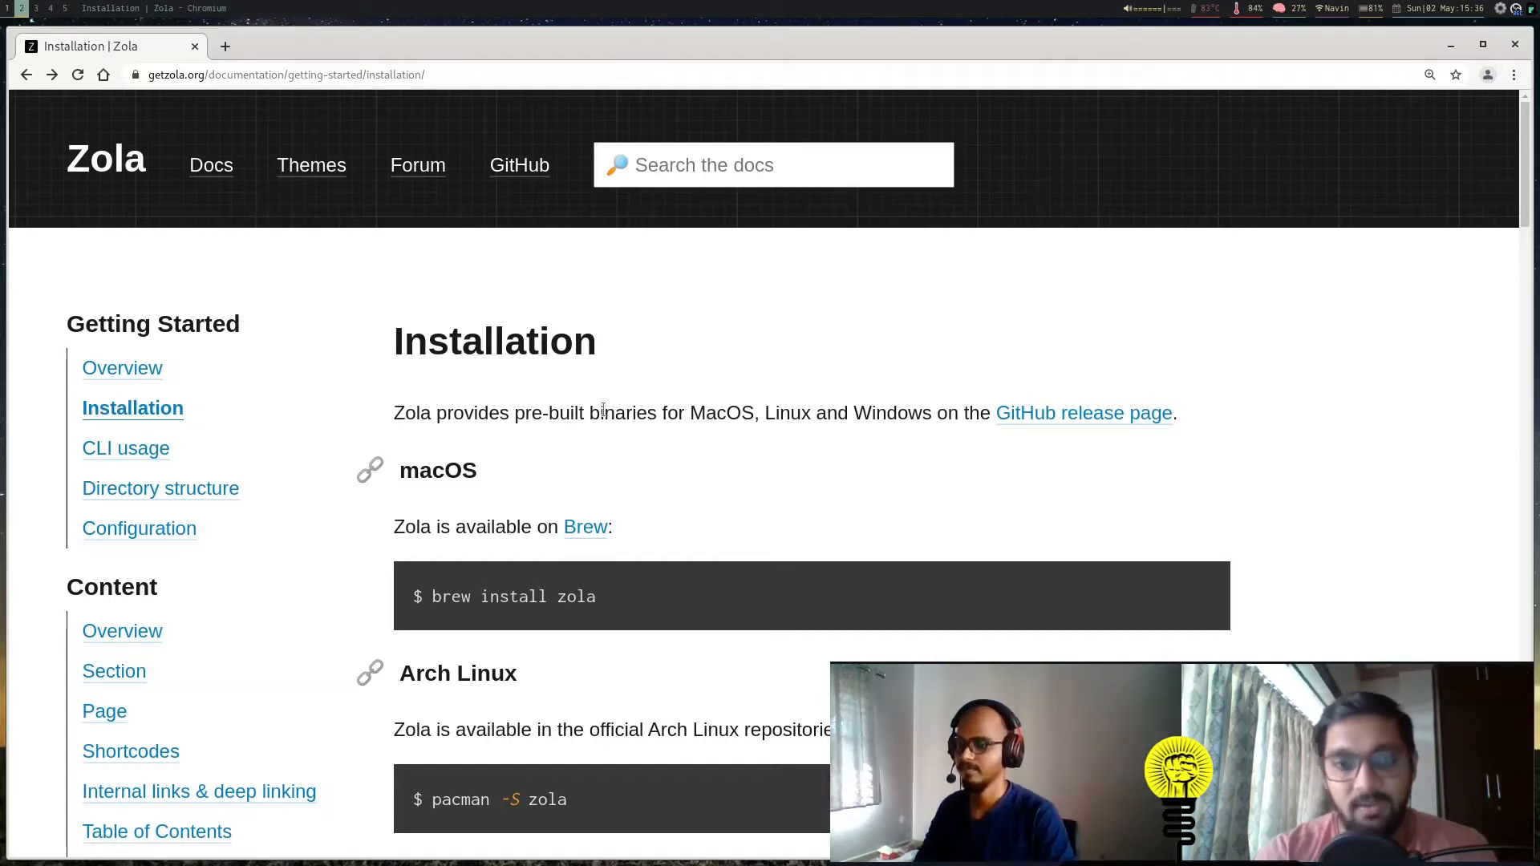
# Step: Run zola --version and /usr/bin/zola --version, confirming 0.13.0, then clear the screen
pyautogui.press('super+1')
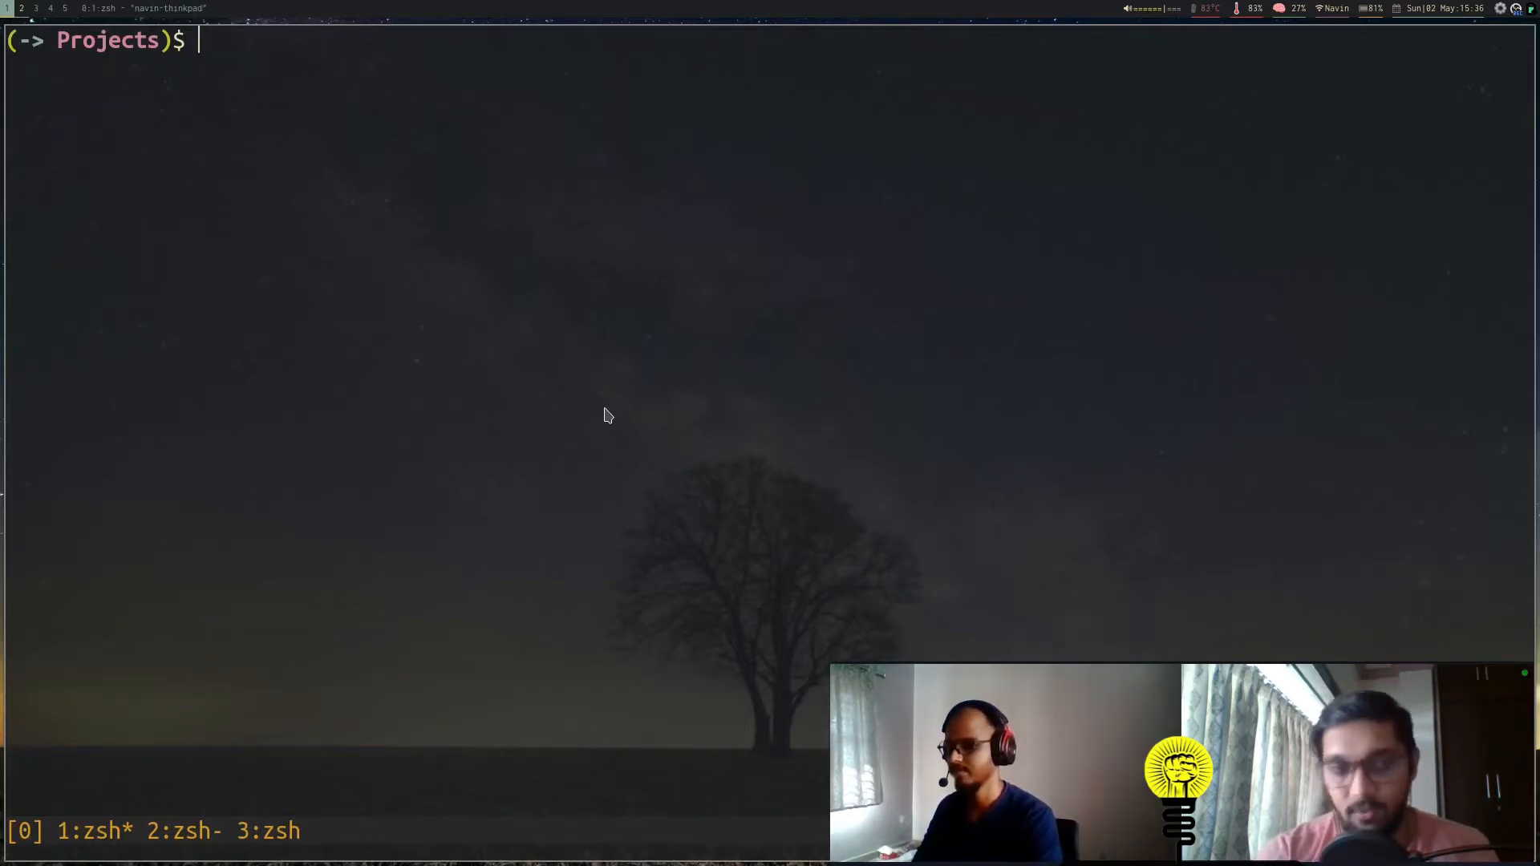
pyautogui.write('zo')
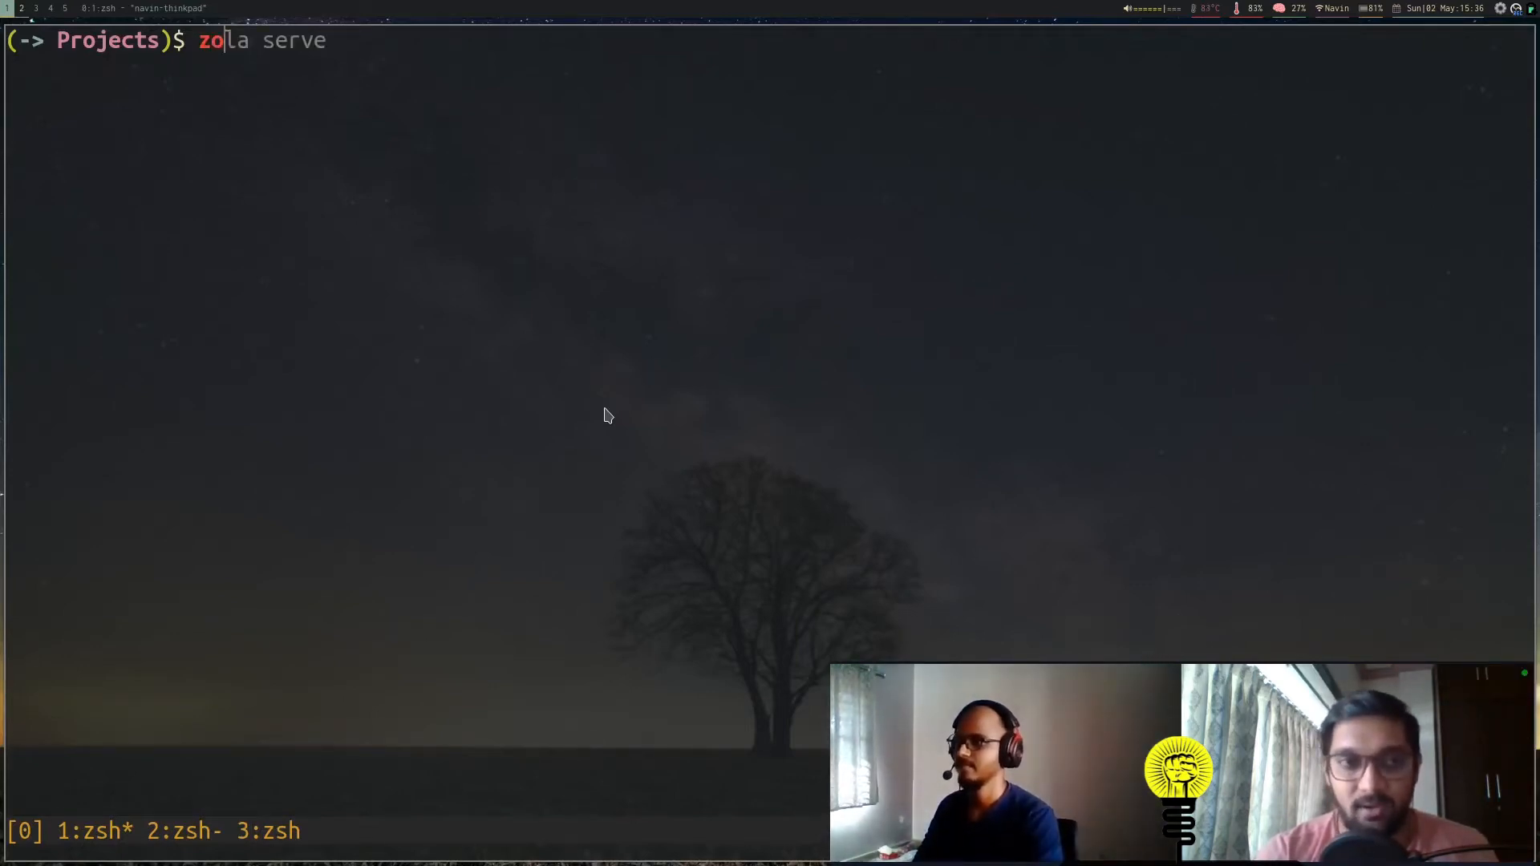
pyautogui.write('al')
pyautogui.press('BackSpace')
pyautogui.press('BackSpace')
pyautogui.write('la')
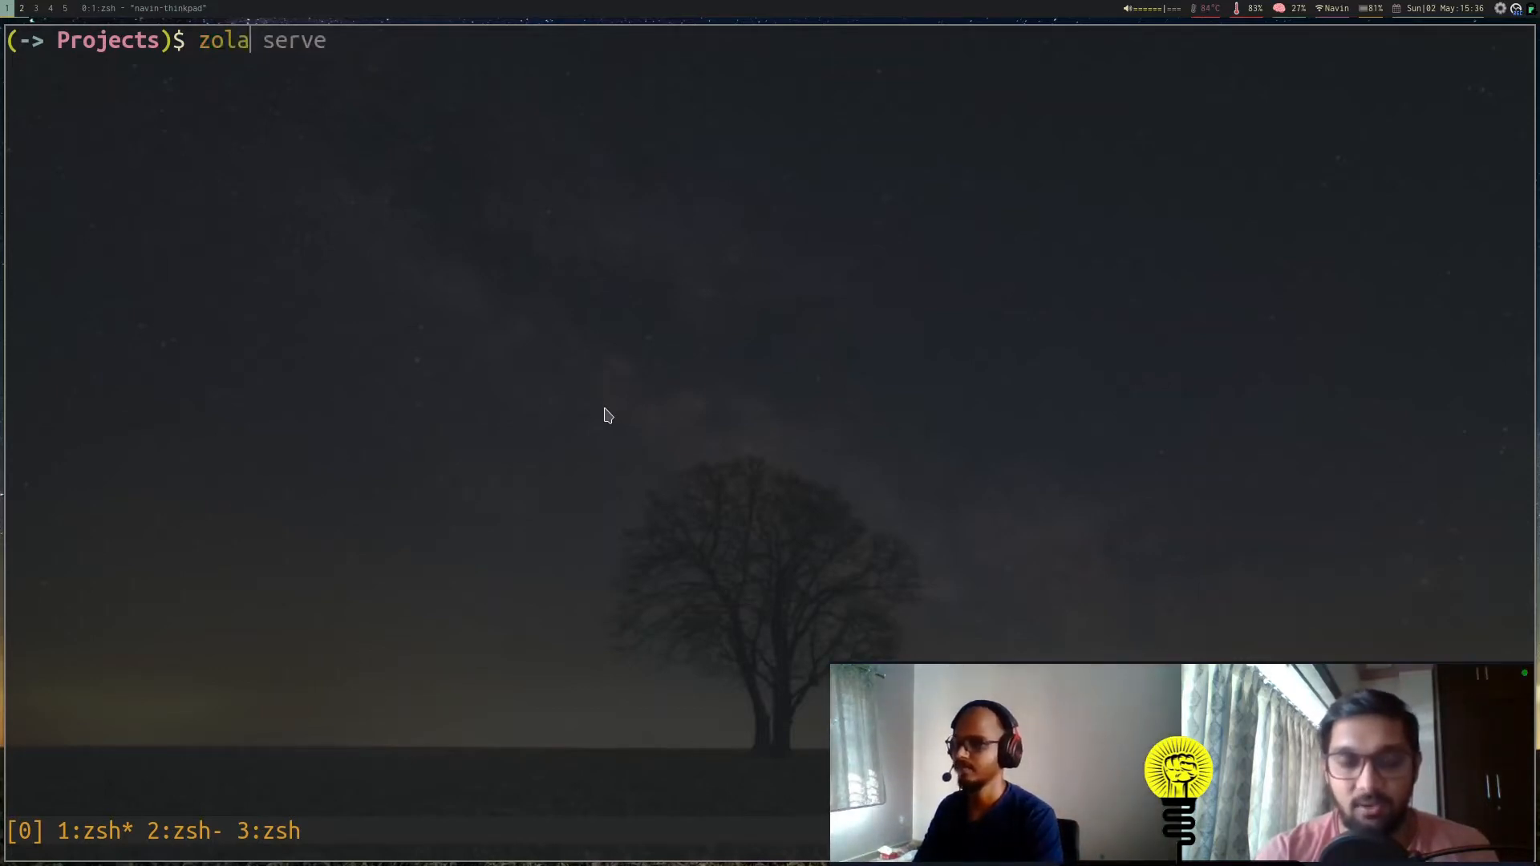
pyautogui.write(' --version')
pyautogui.press('Return')
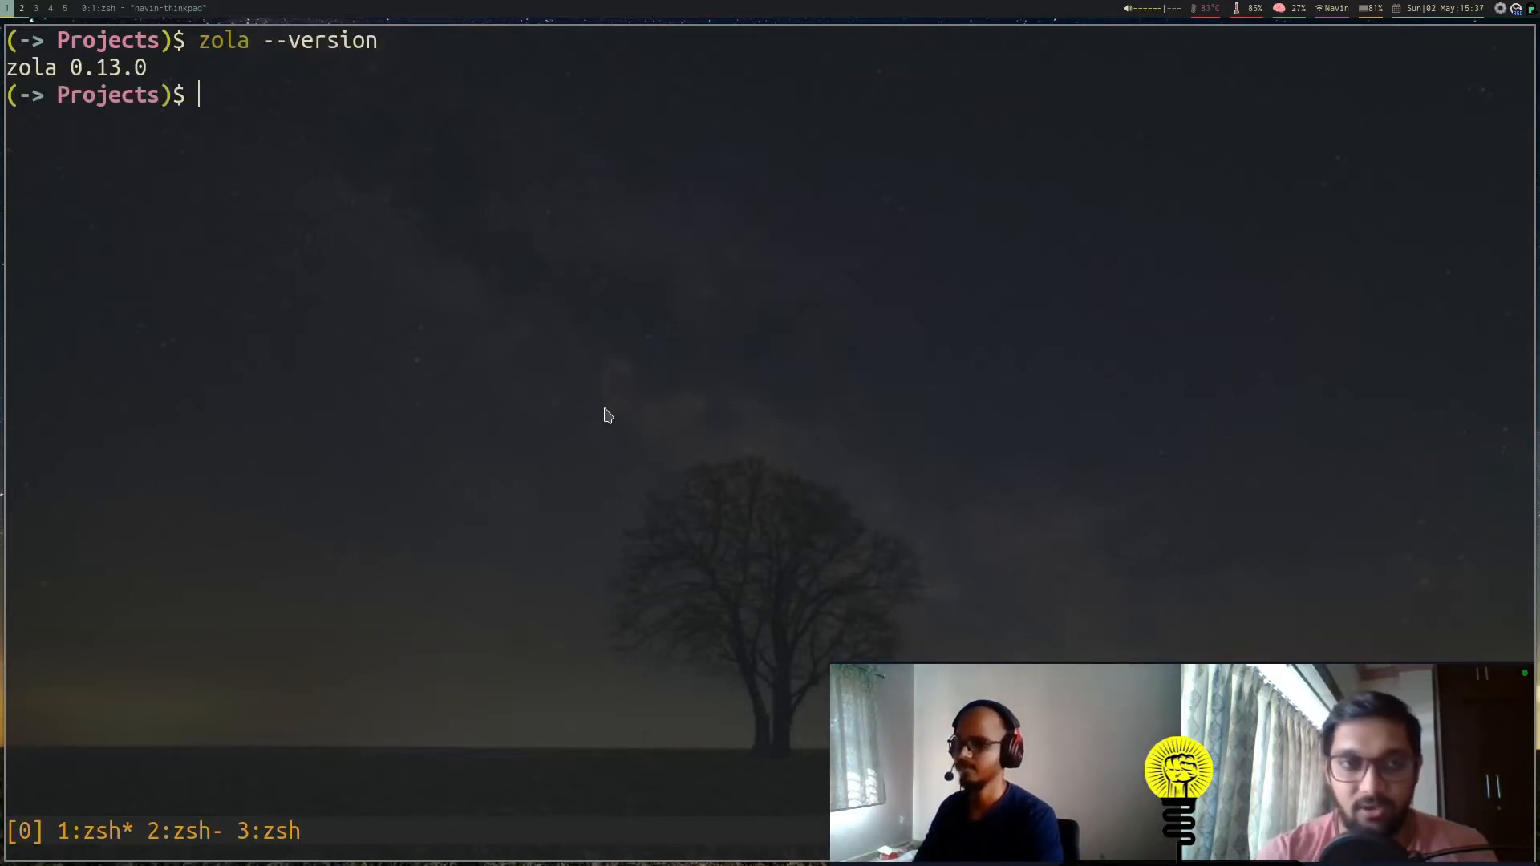
pyautogui.write('/use')
pyautogui.press('BackSpace')
pyautogui.write('r/')
pyautogui.press('Right')
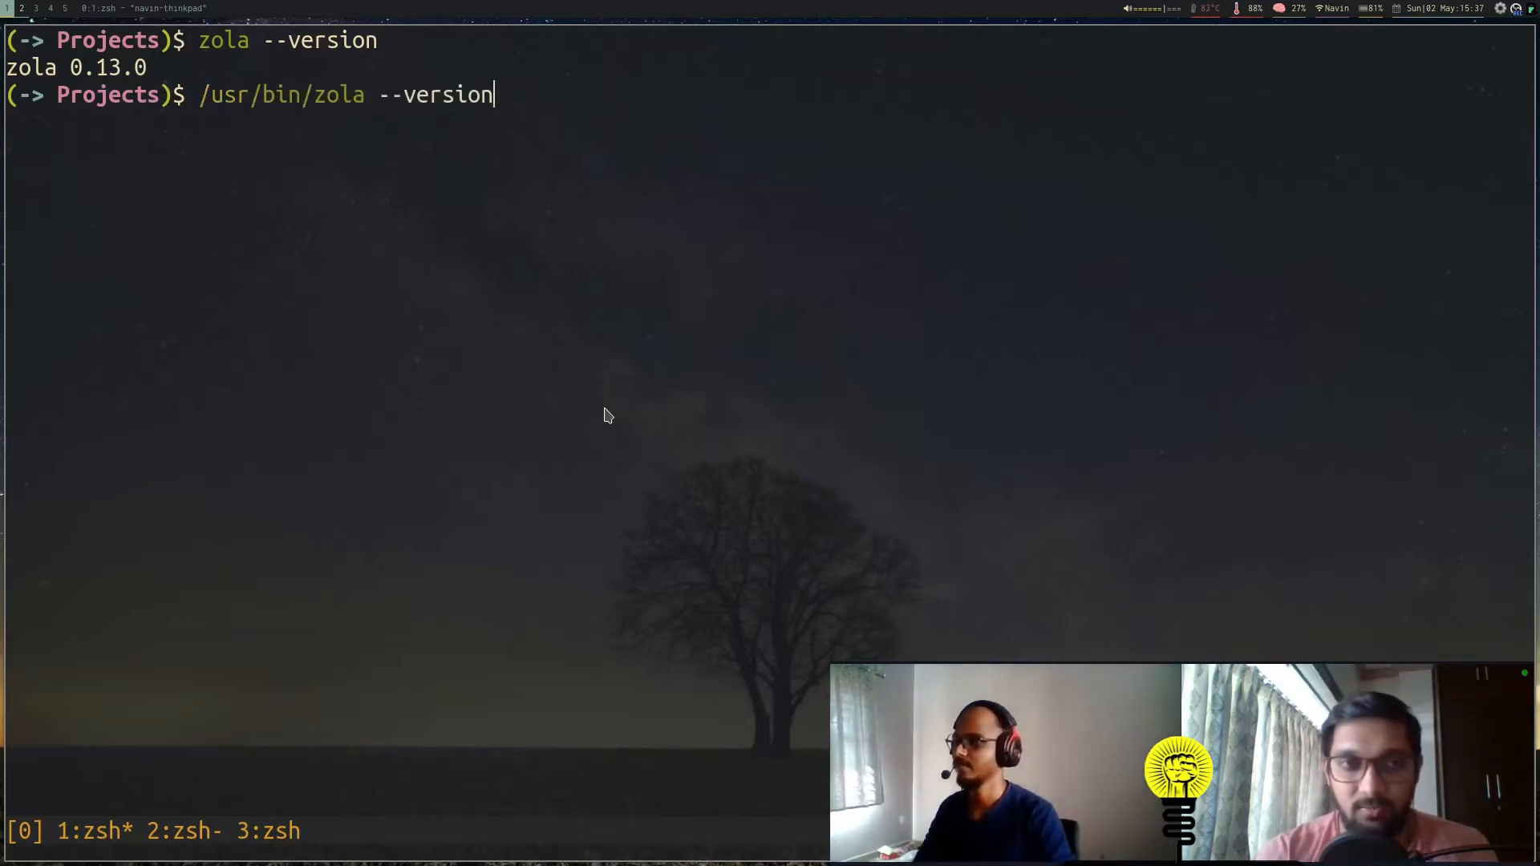
pyautogui.press('Return')
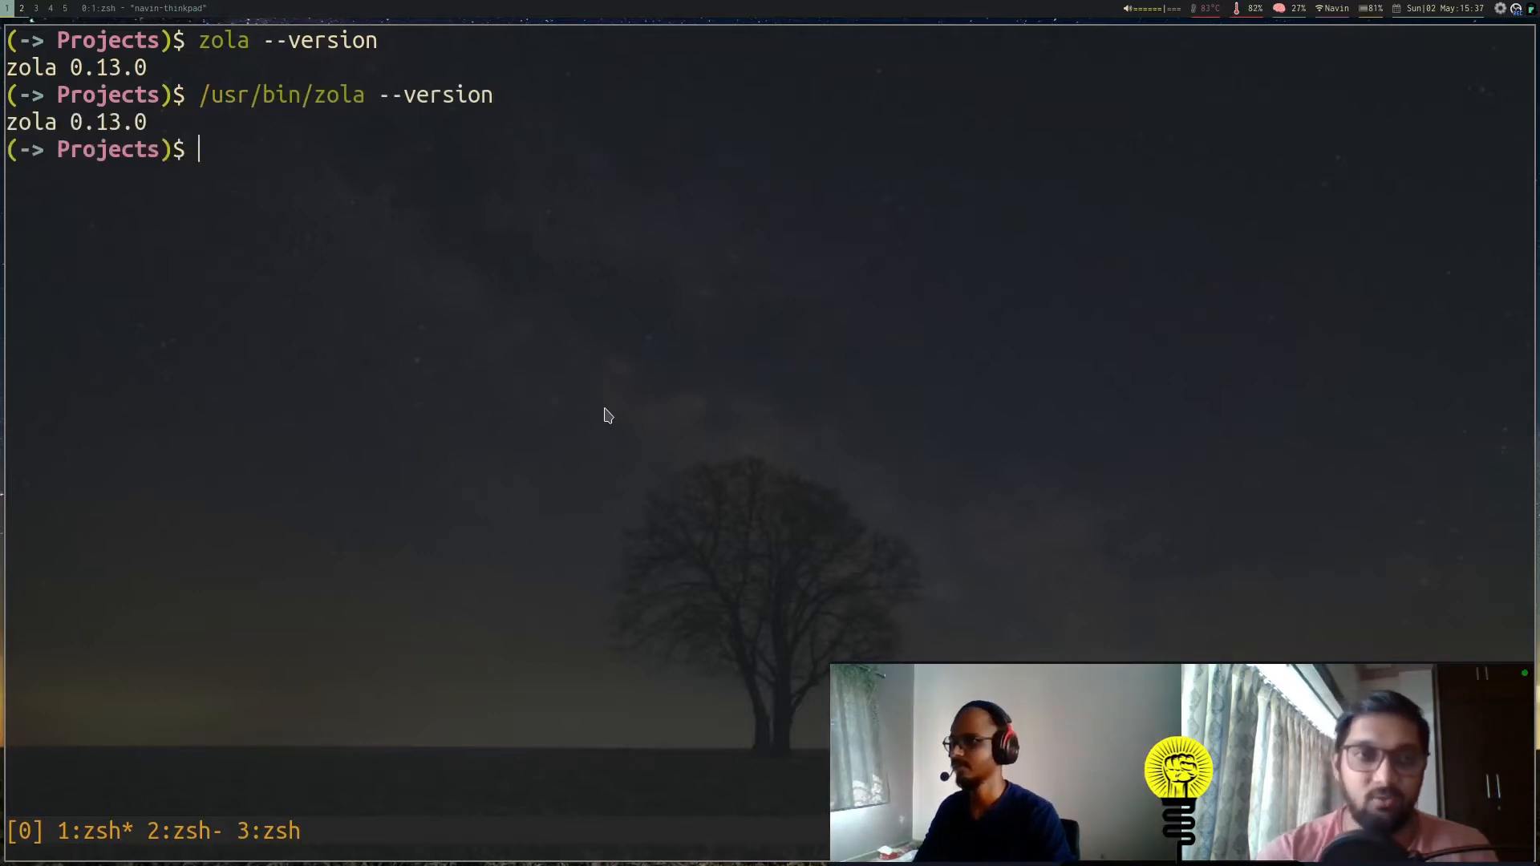
pyautogui.hotkey('ctrl', 'l')
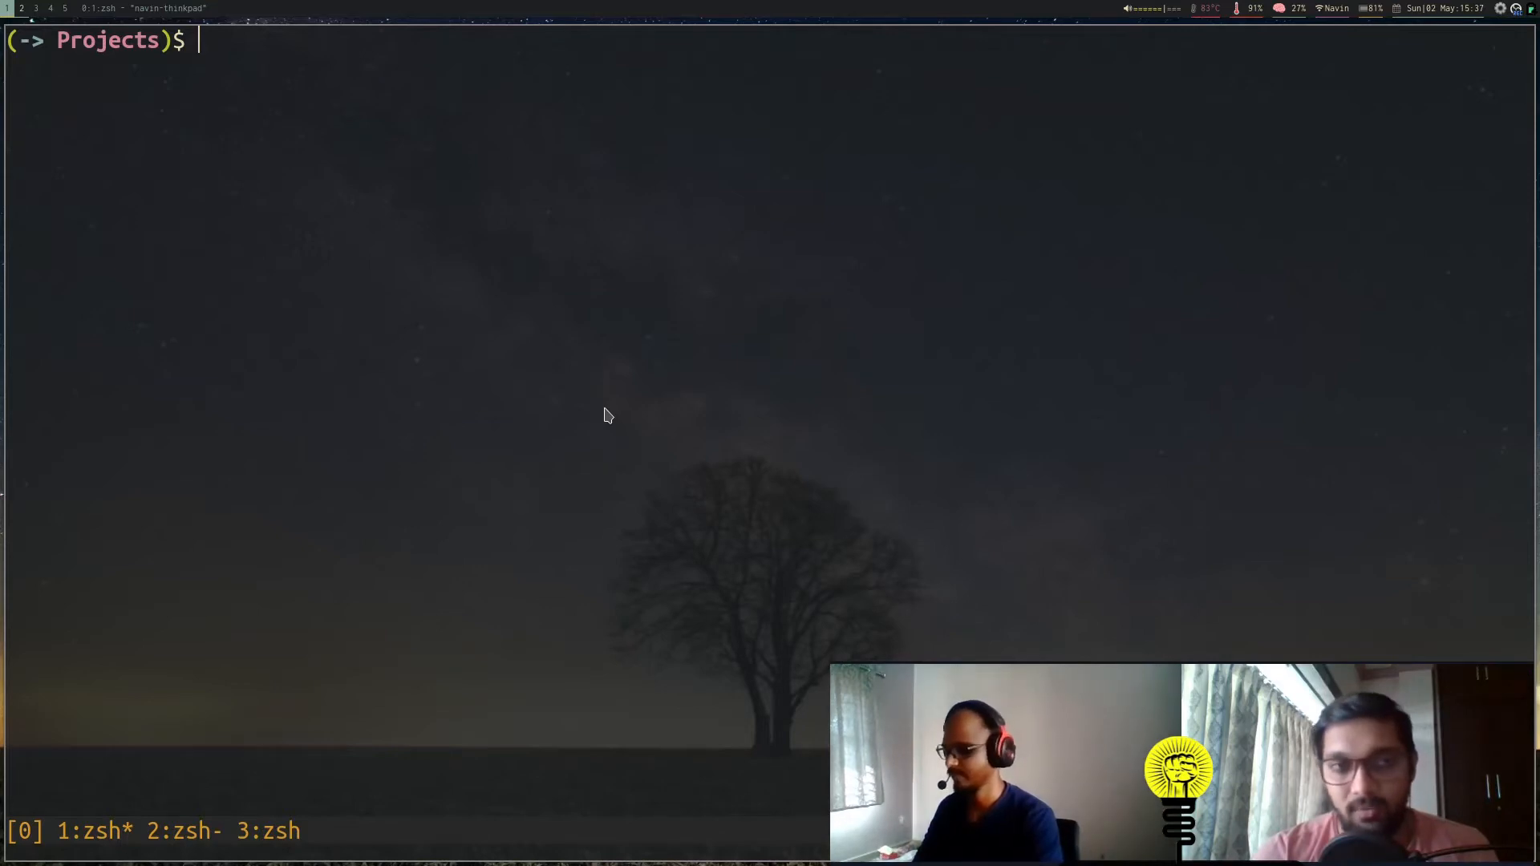
pyautogui.write('zola')
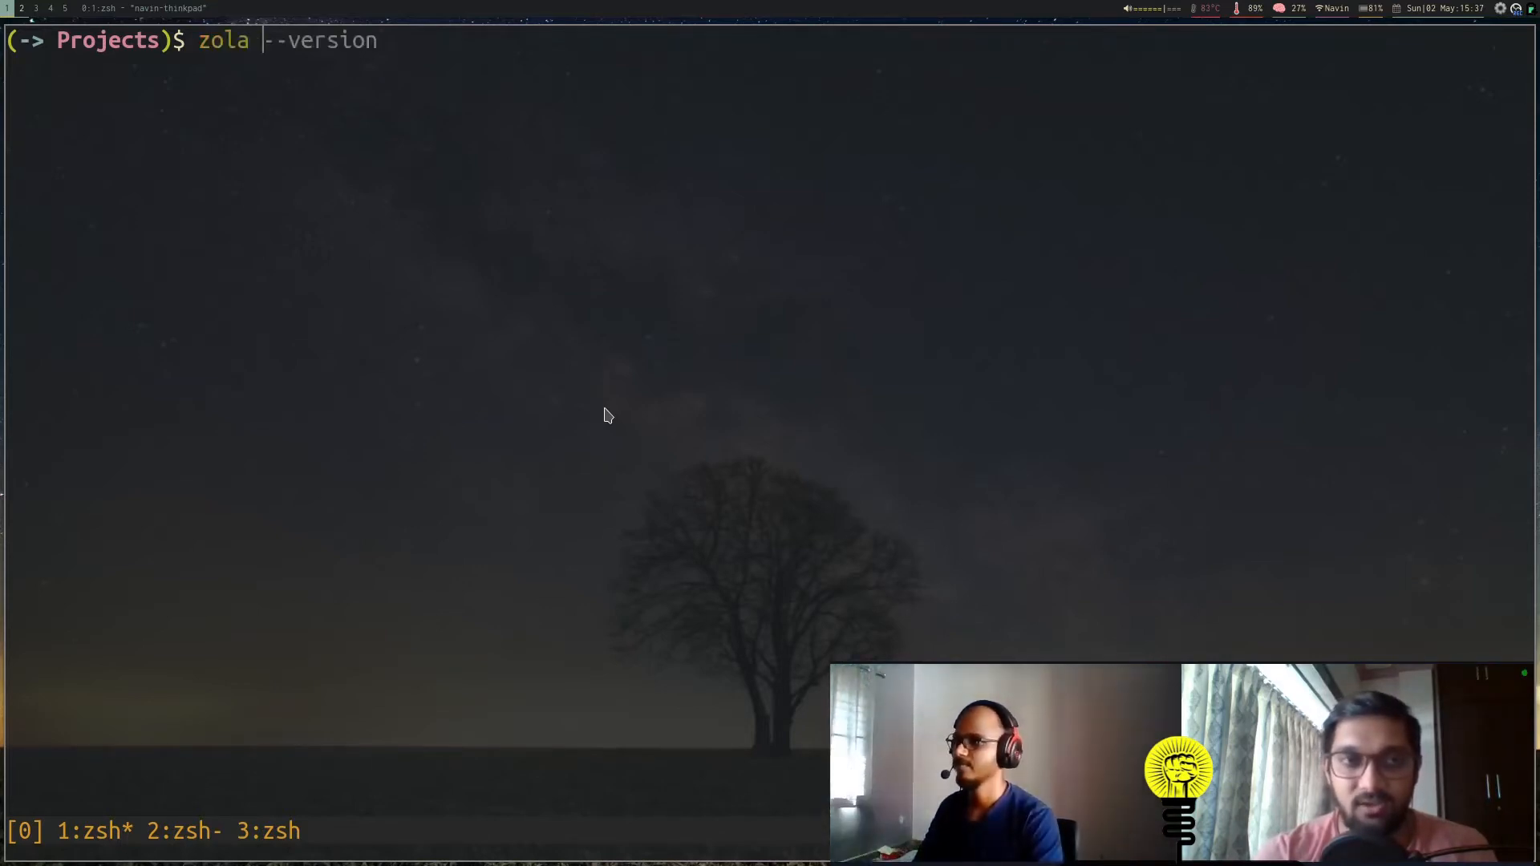
pyautogui.write(' init')
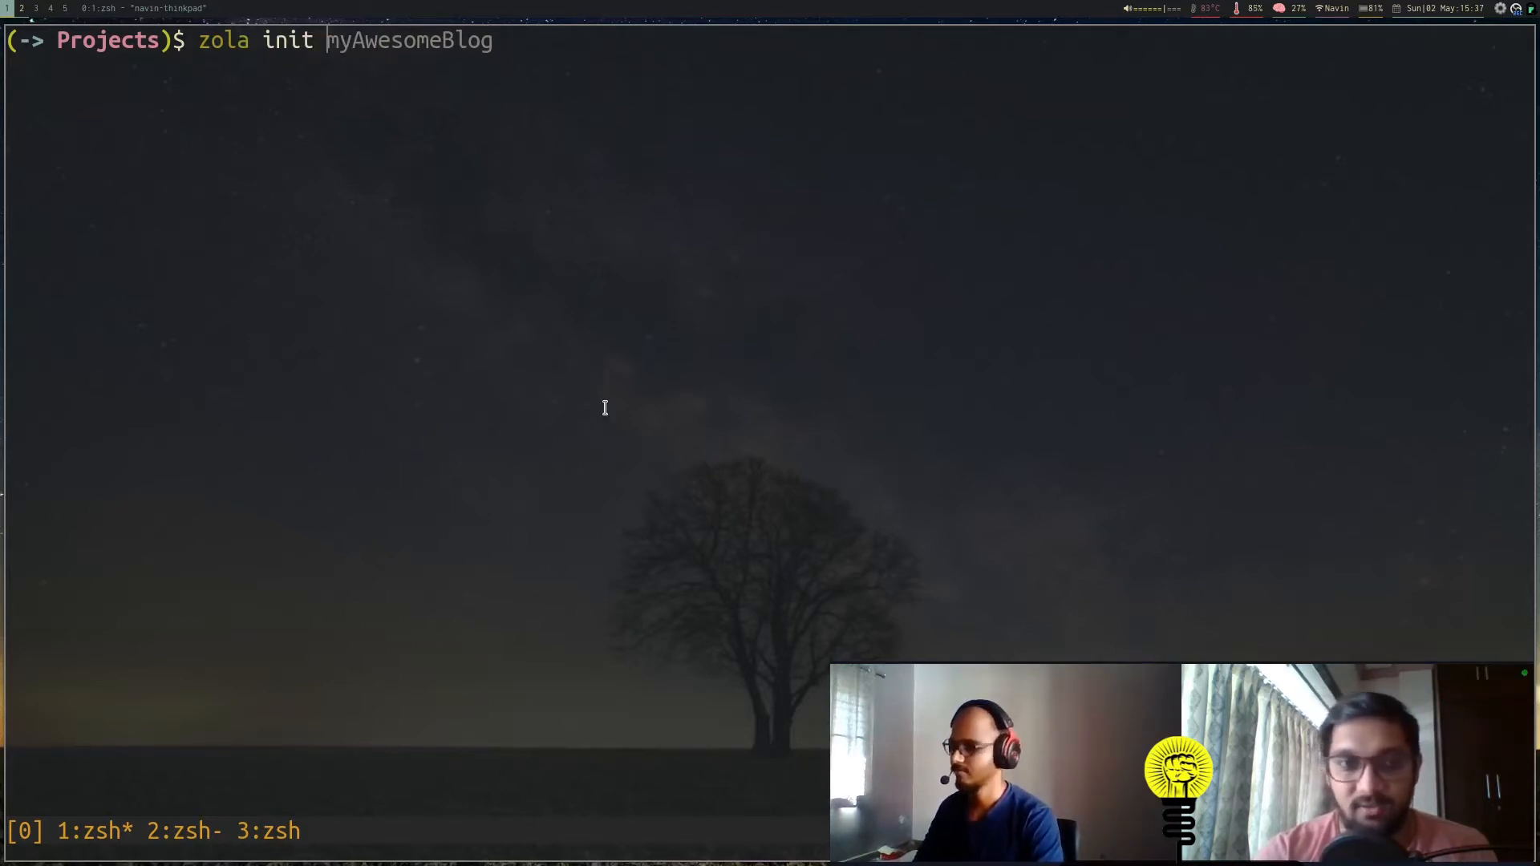
pyautogui.write('itcracy')
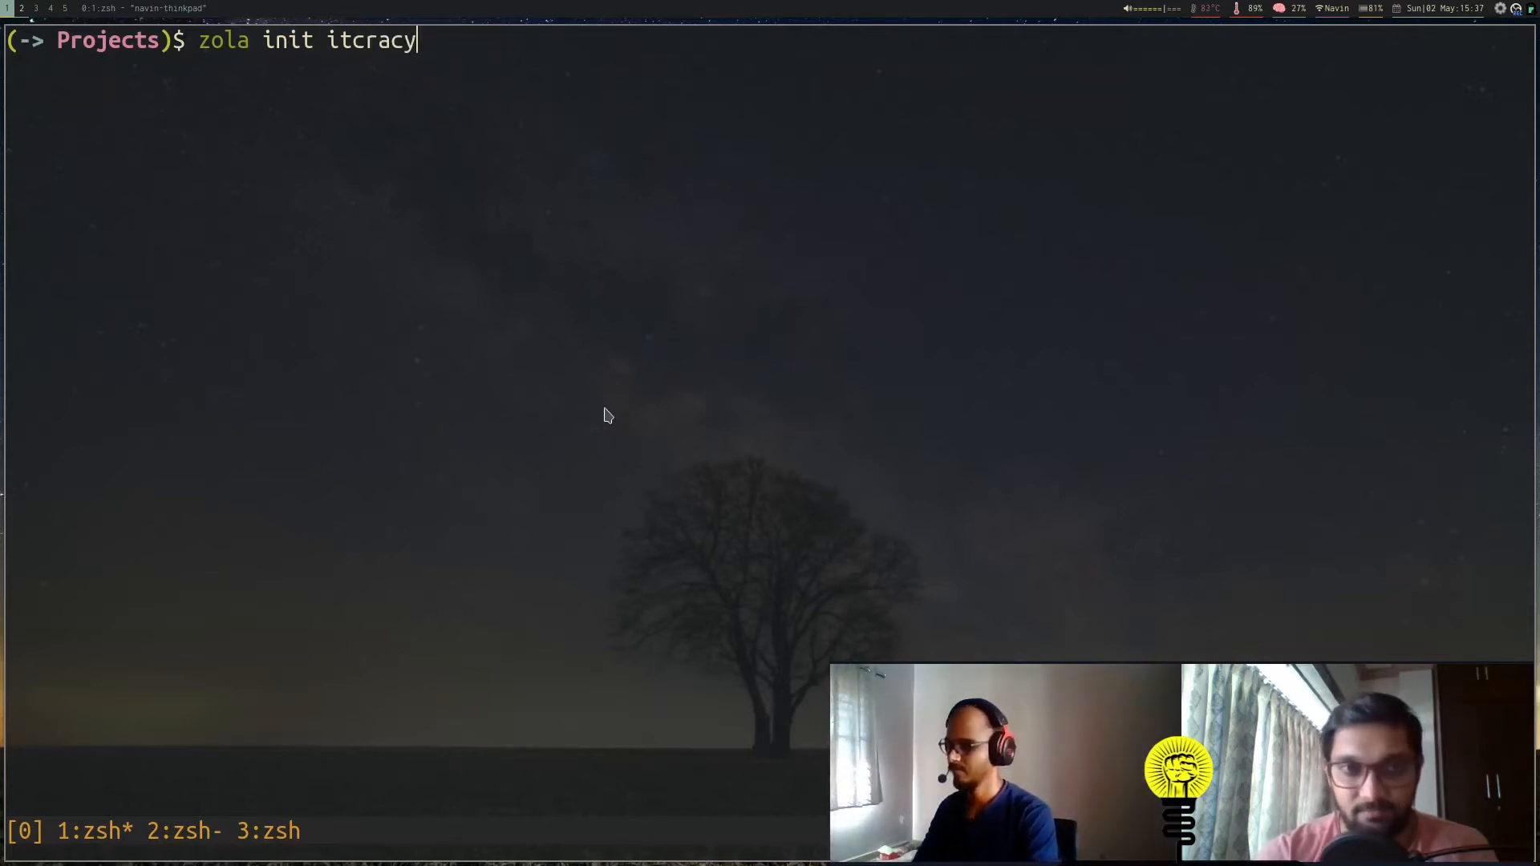
pyautogui.write('_website')
pyautogui.press('Return')
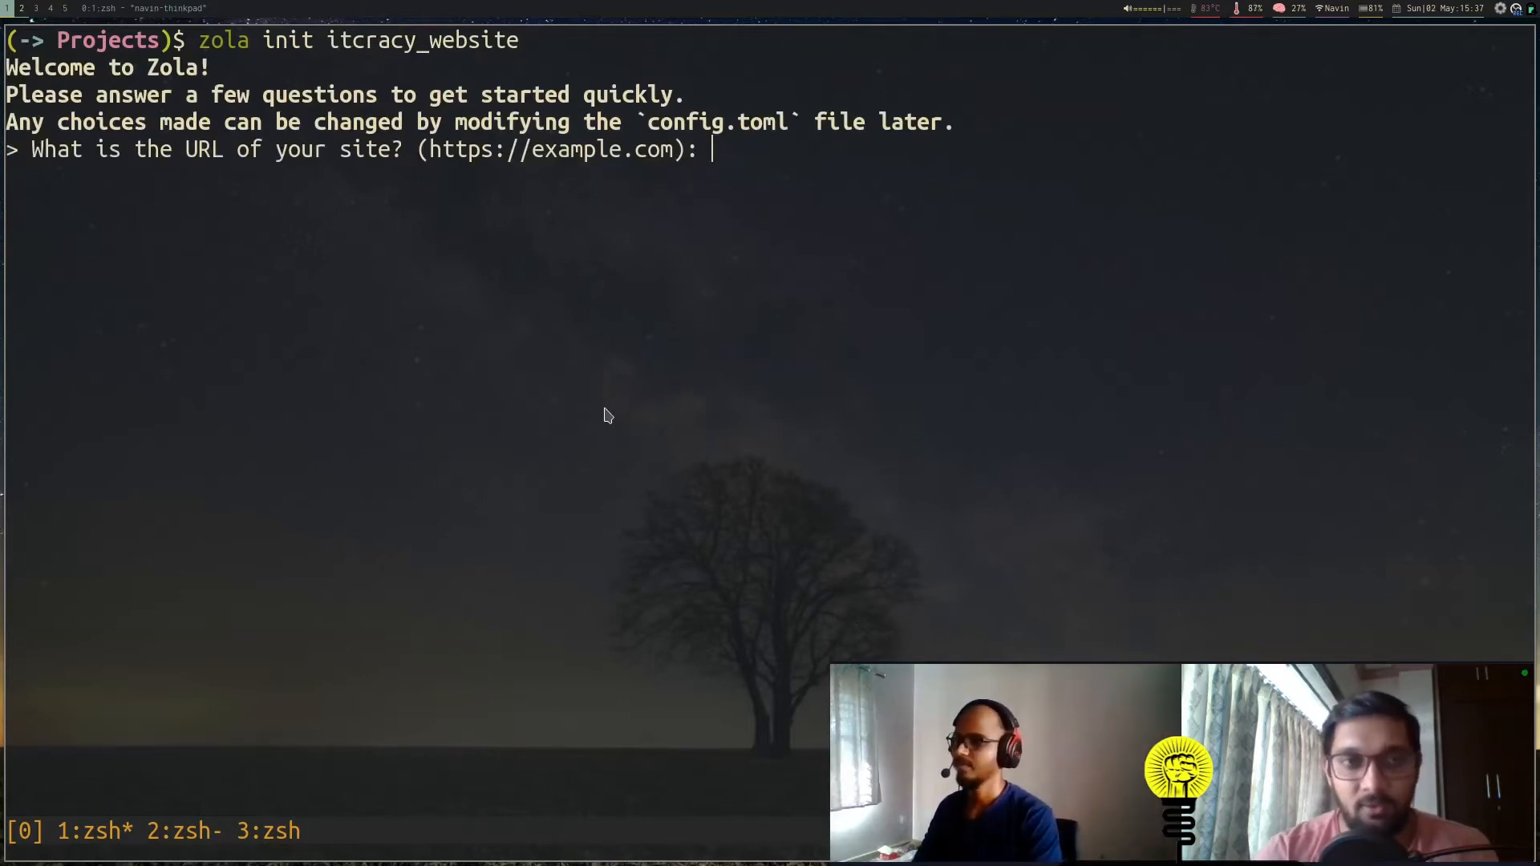
pyautogui.write('https"')
pyautogui.press('BackSpace')
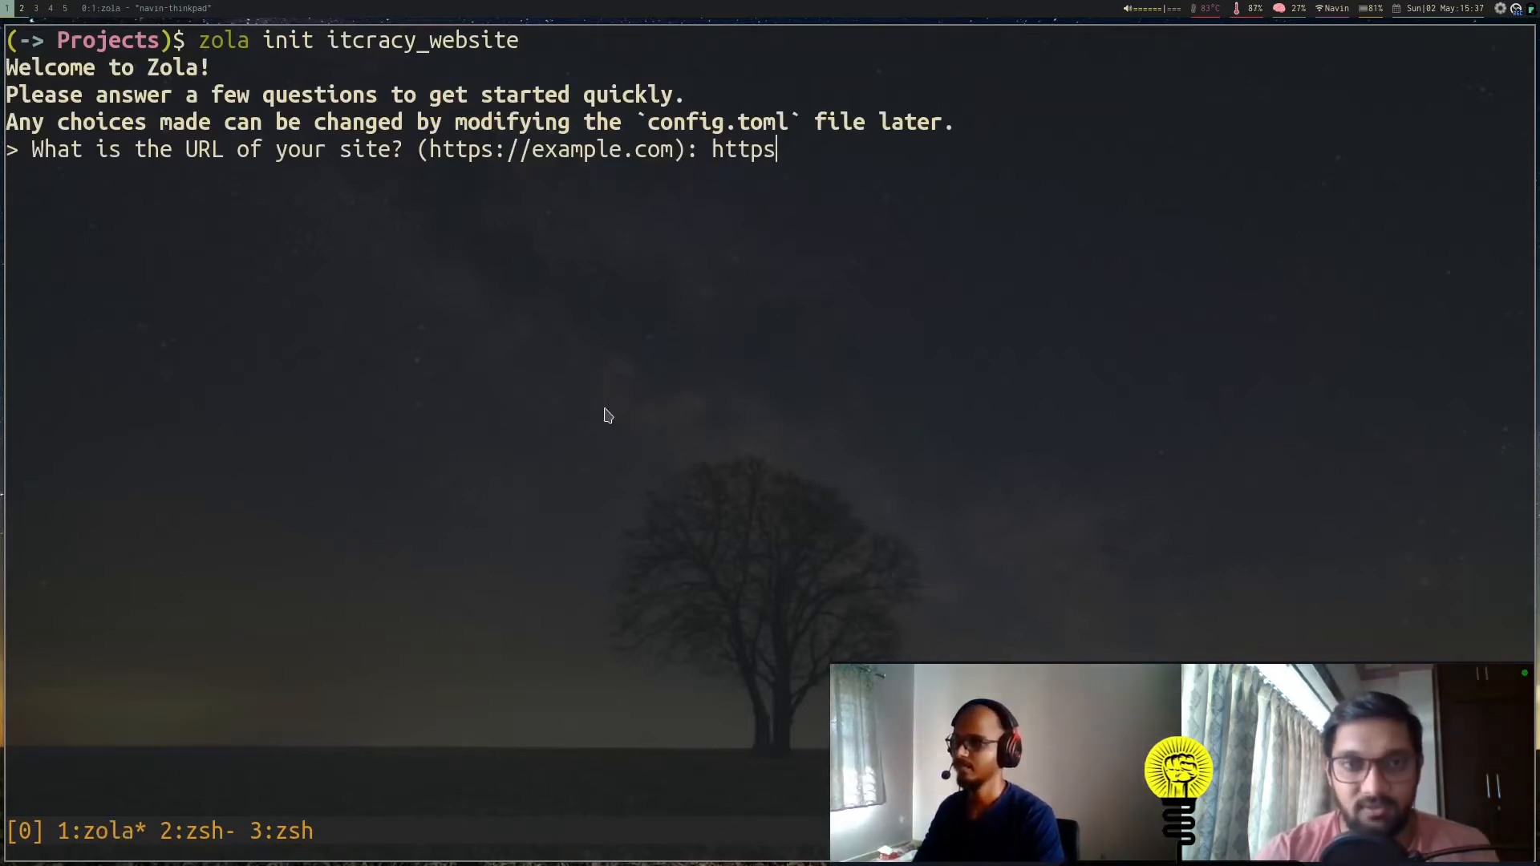
pyautogui.write('://itc')
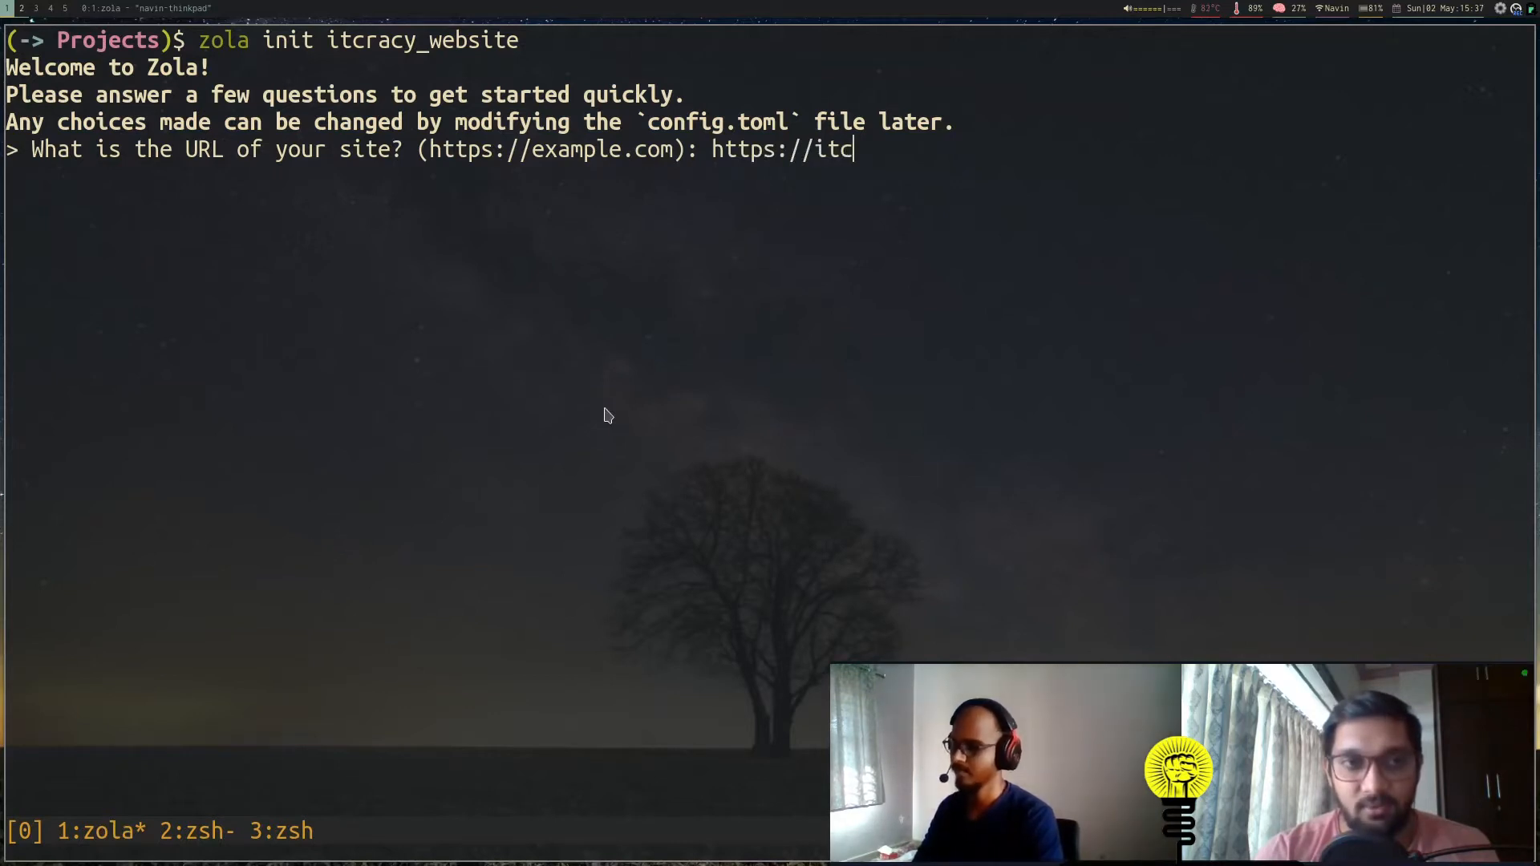
pyautogui.write('racy.com')
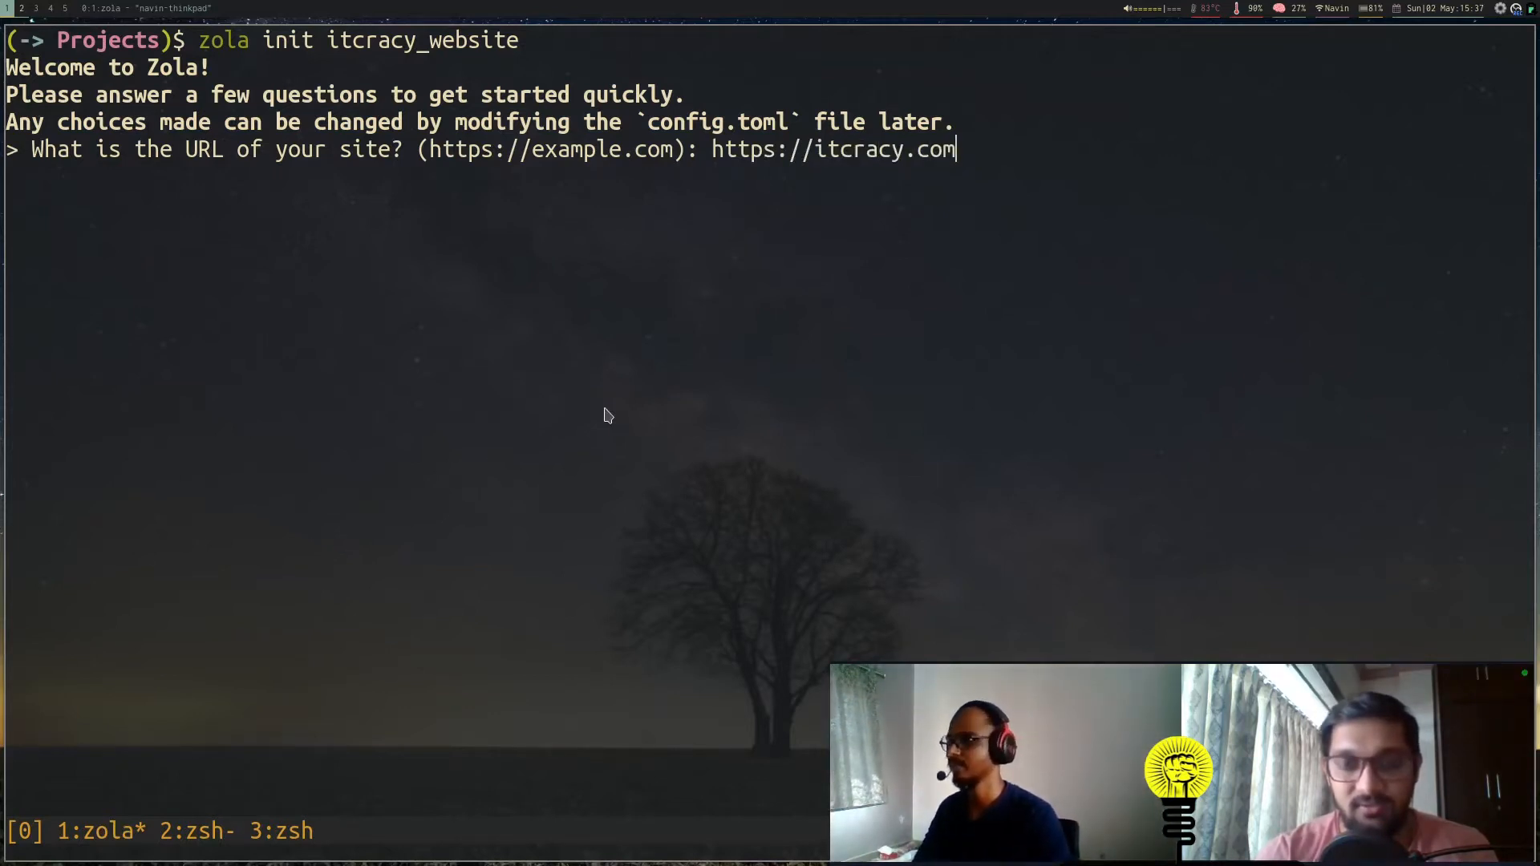
pyautogui.press('Return')
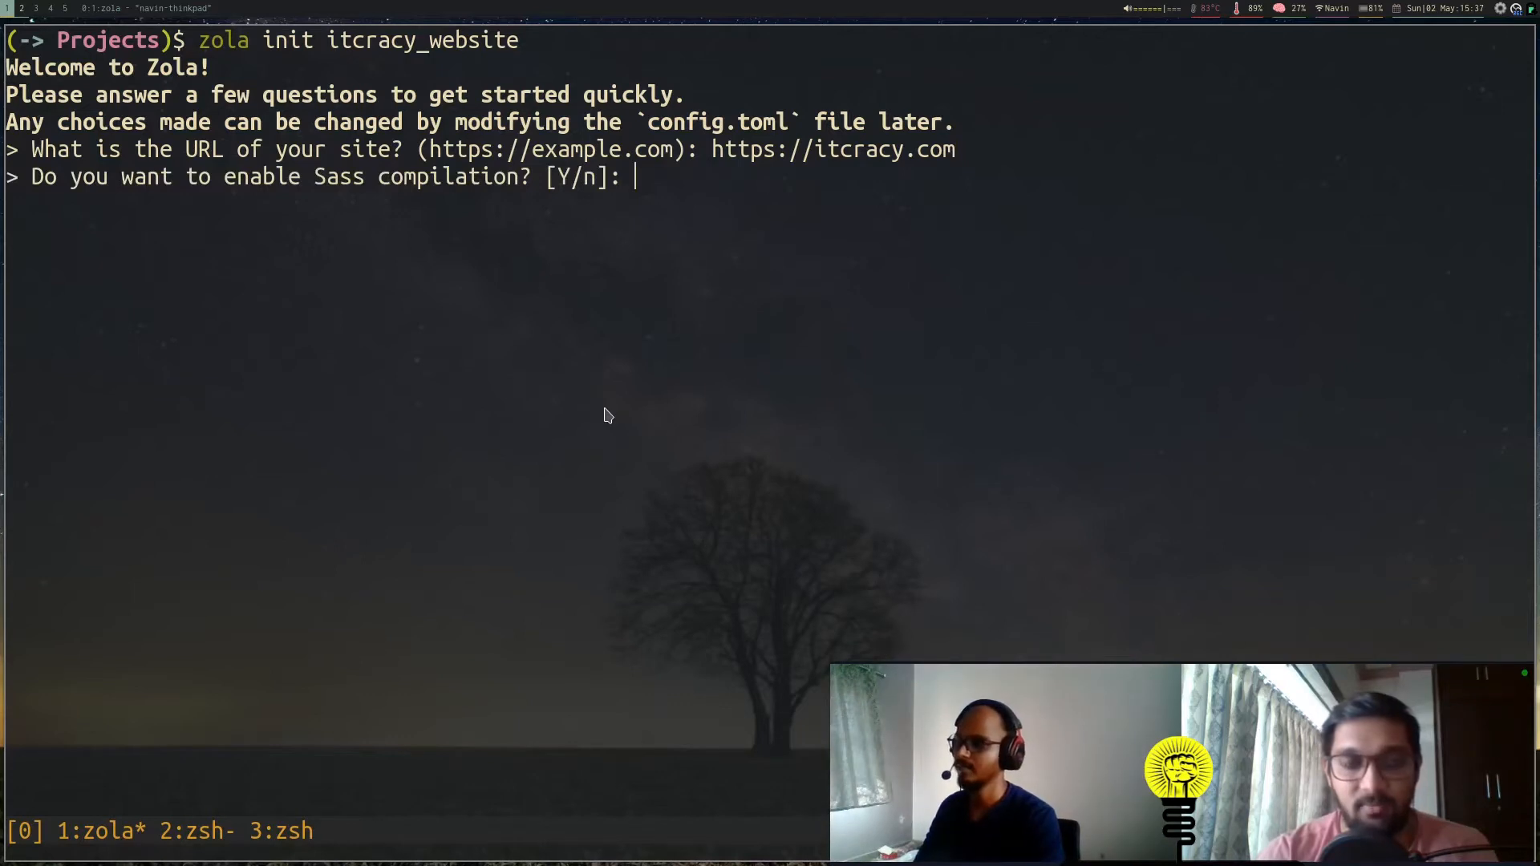
pyautogui.write('Y')
pyautogui.press('Return')
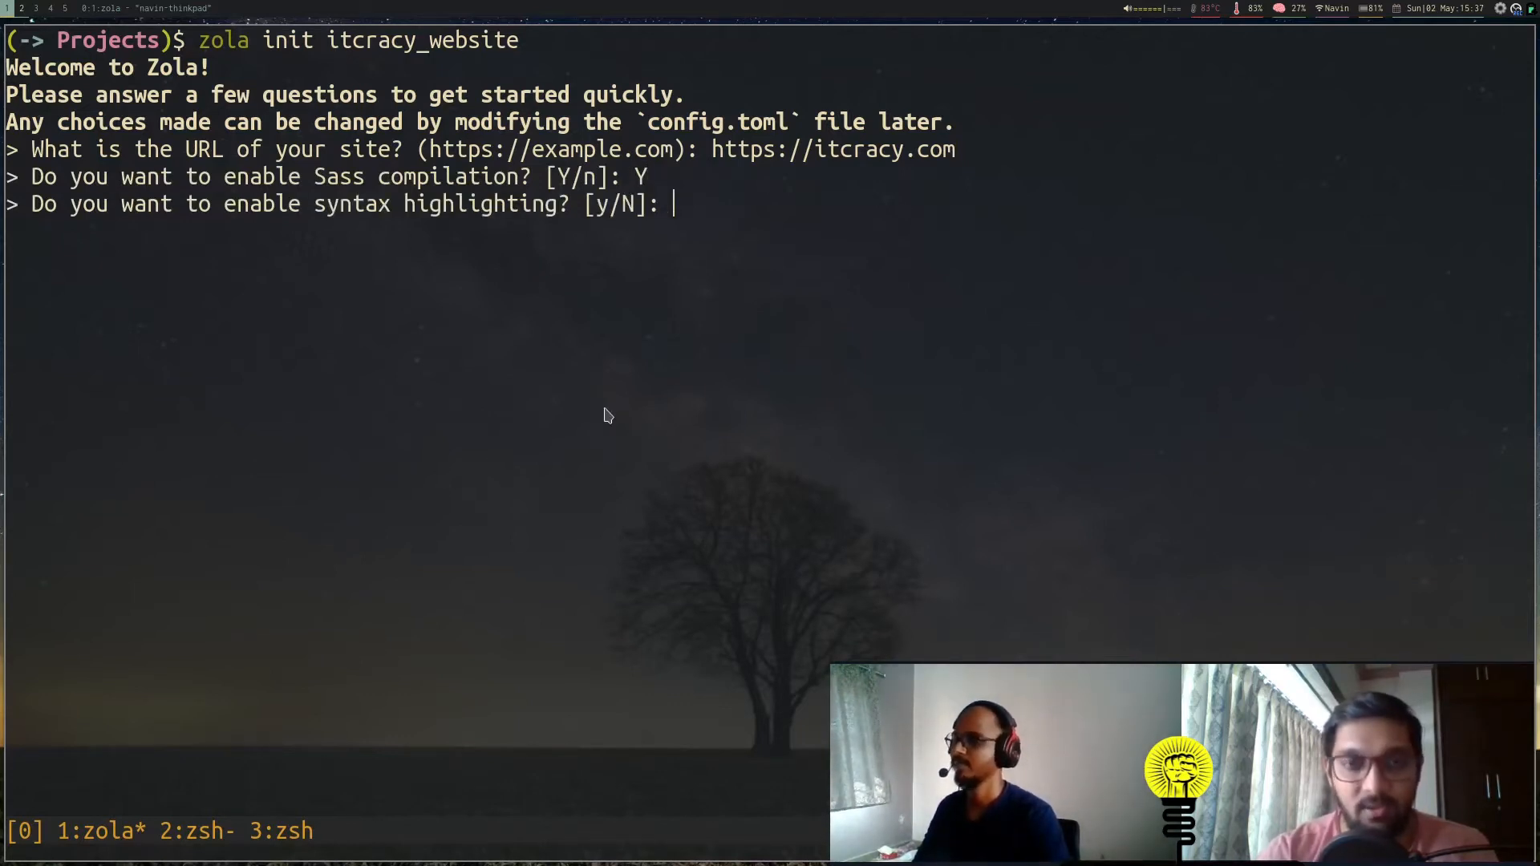
pyautogui.write('y')
pyautogui.press('Return')
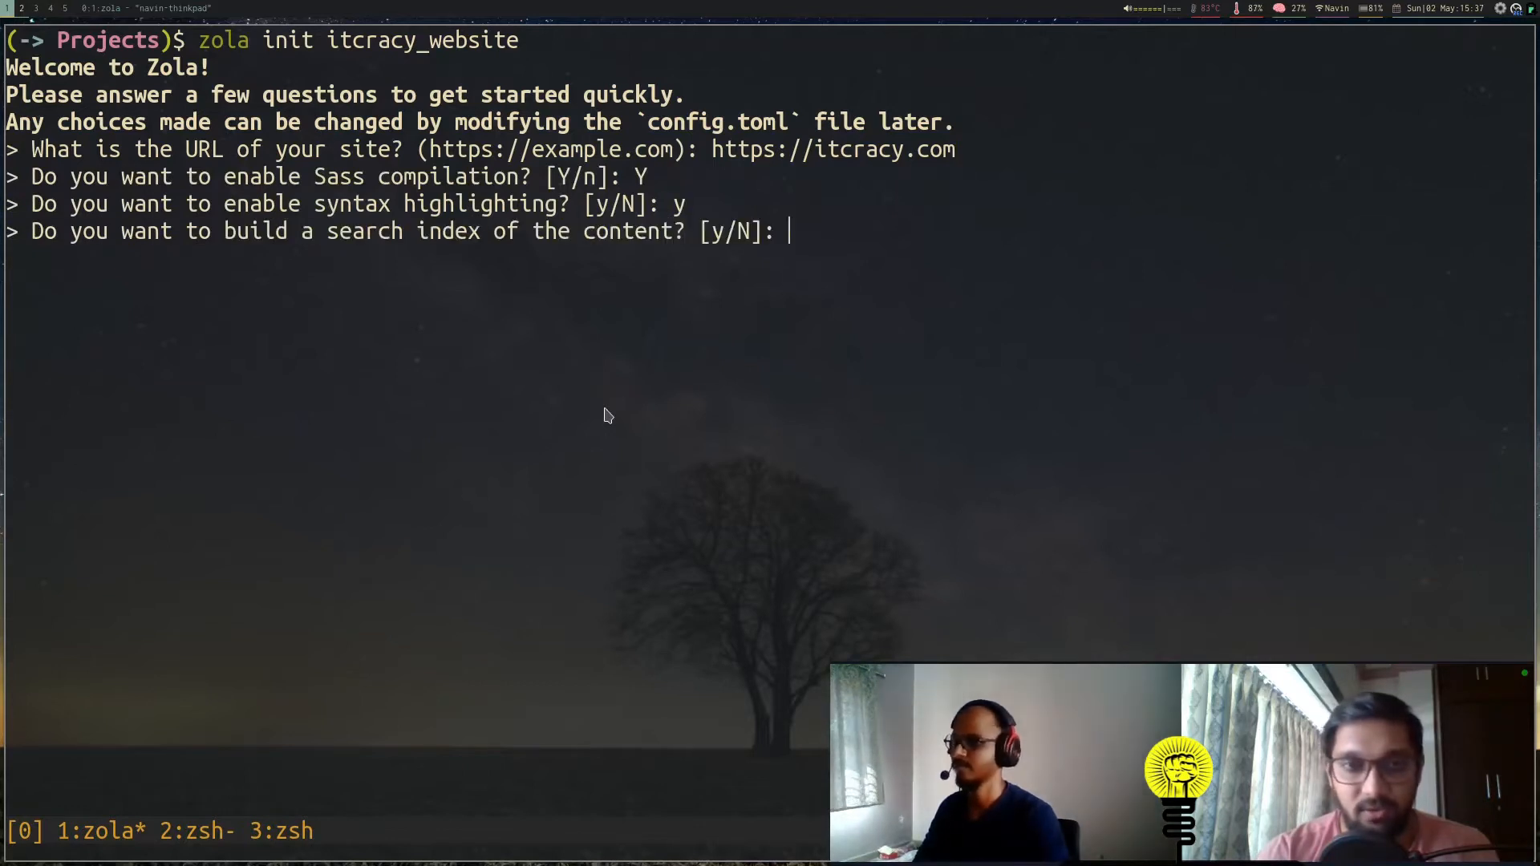
pyautogui.write('y')
pyautogui.press('Return')
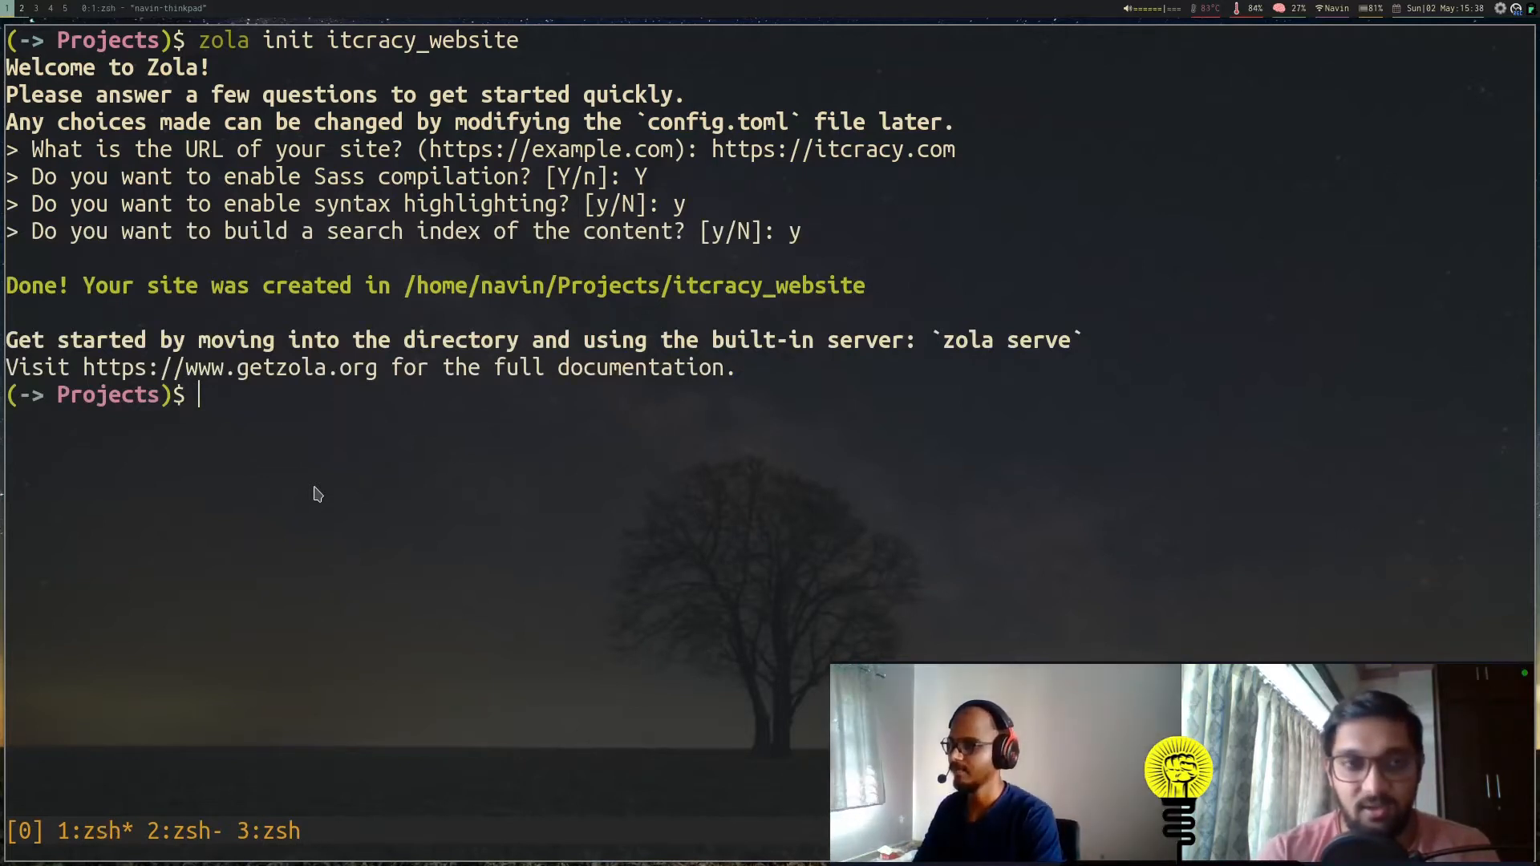
# Step: Enter itcracy_website, show its folder tree and the generated config.toml with bat
pyautogui.hotkey('ctrl', 'l')
pyautogui.write('cd i')
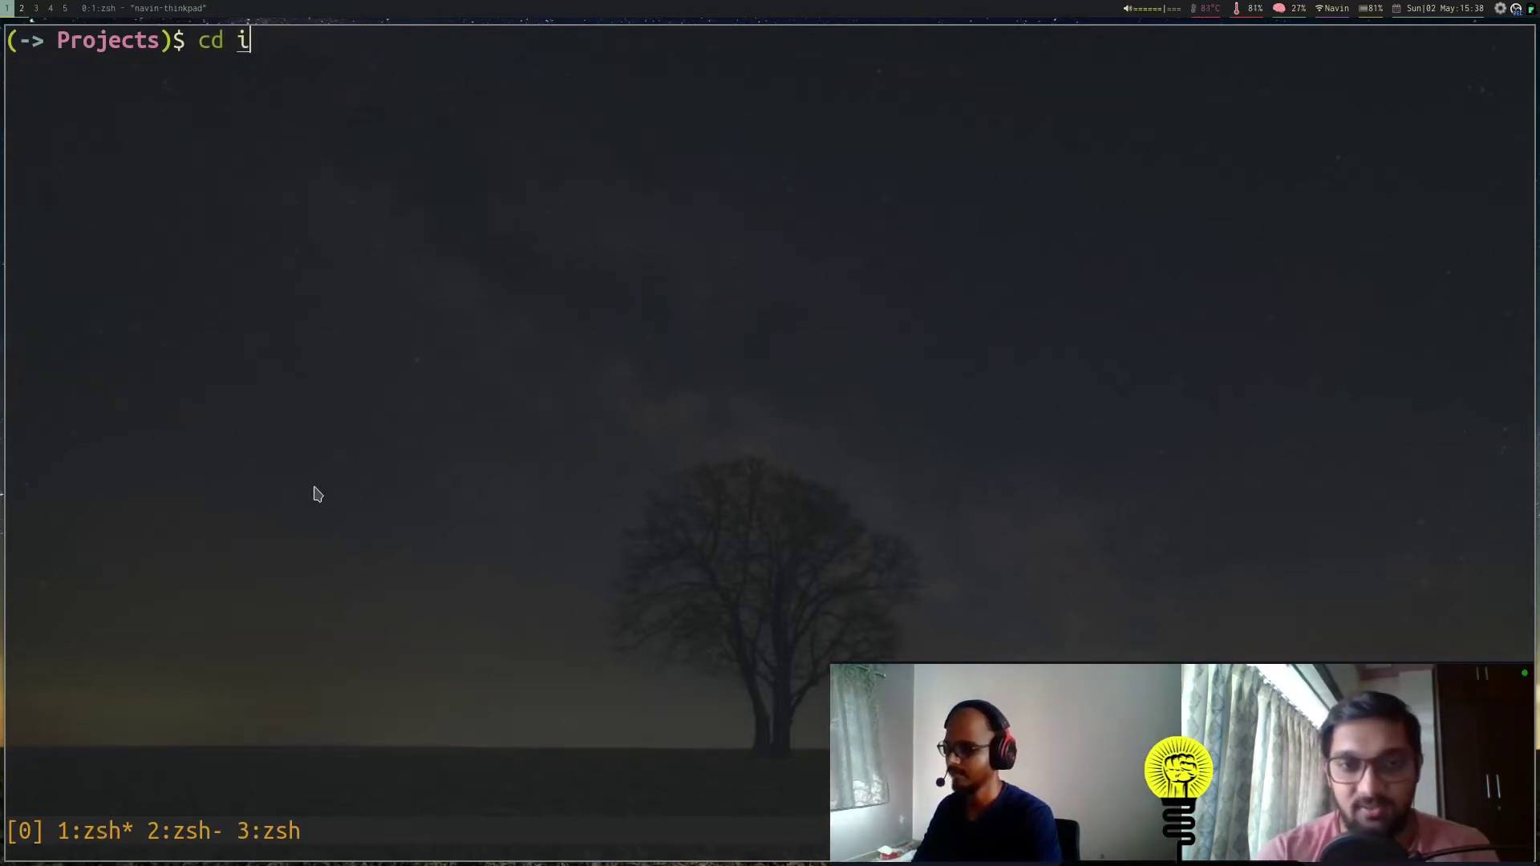
pyautogui.write('t')
pyautogui.press('Tab')
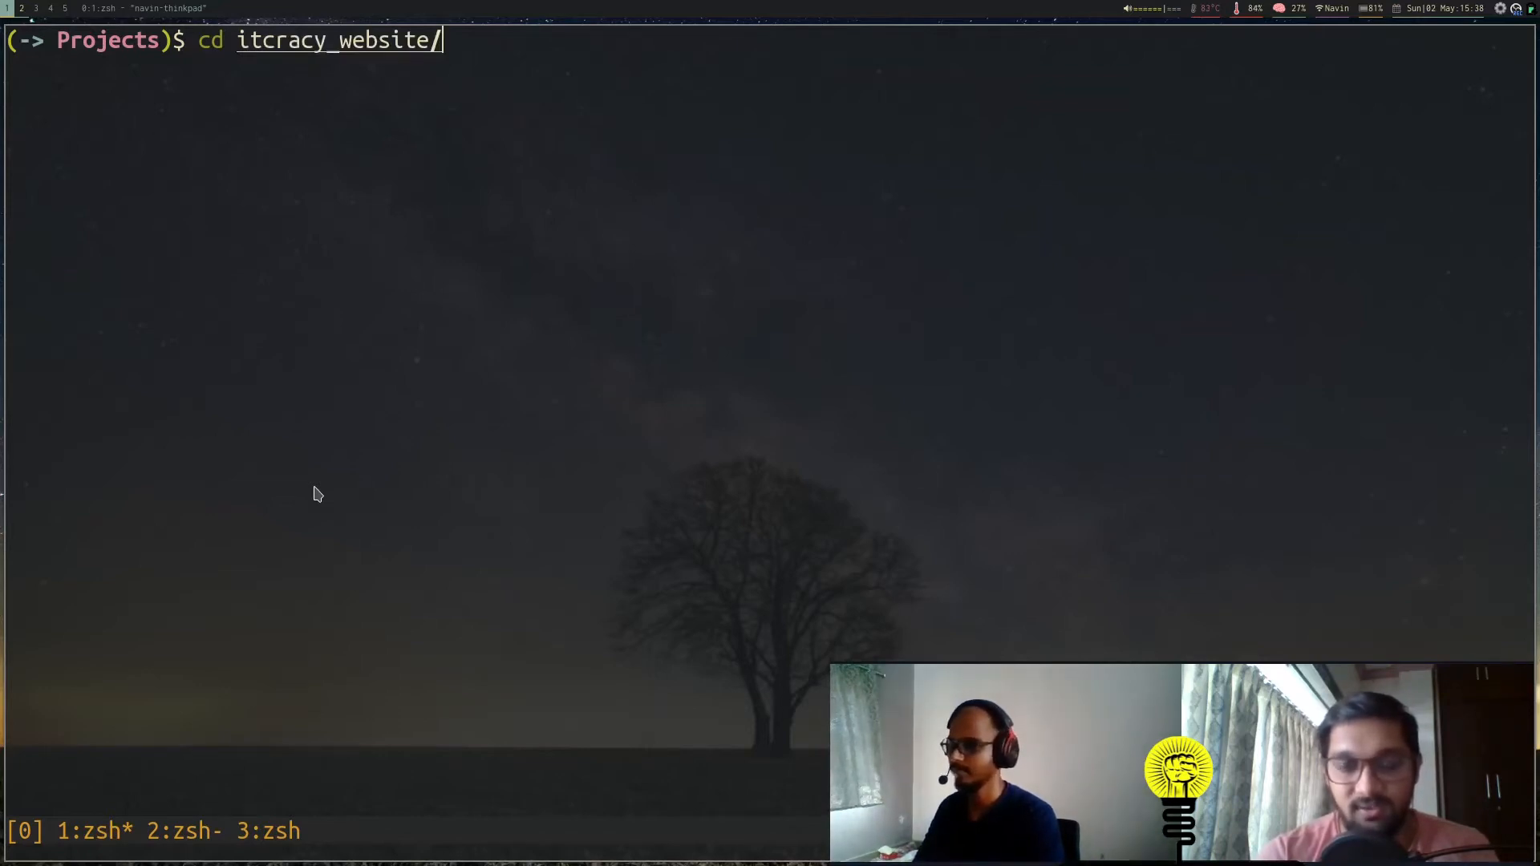
pyautogui.press('Return')
pyautogui.write('tree')
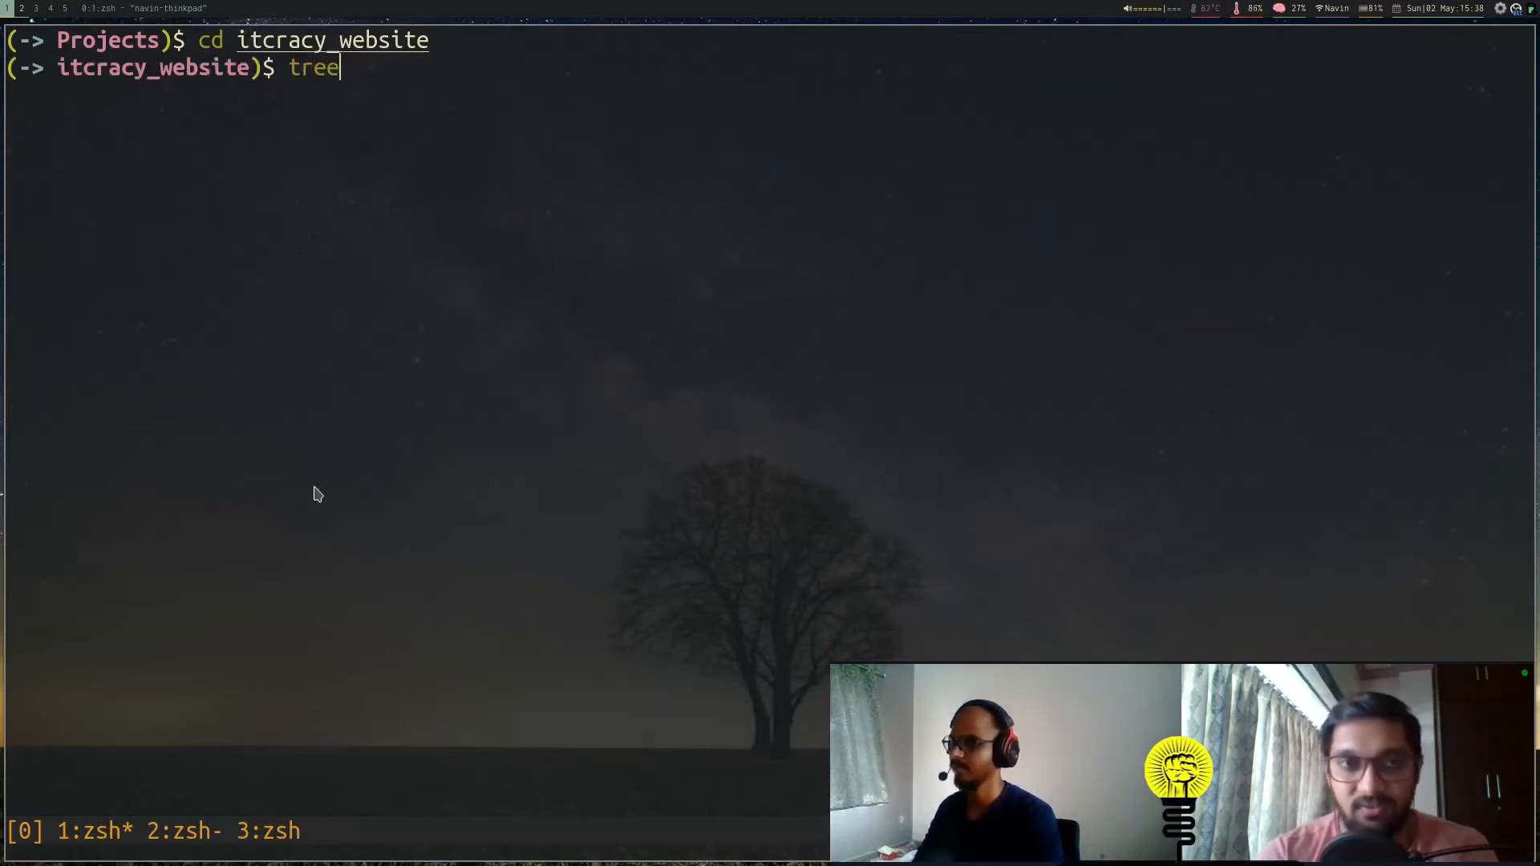
pyautogui.press('Return')
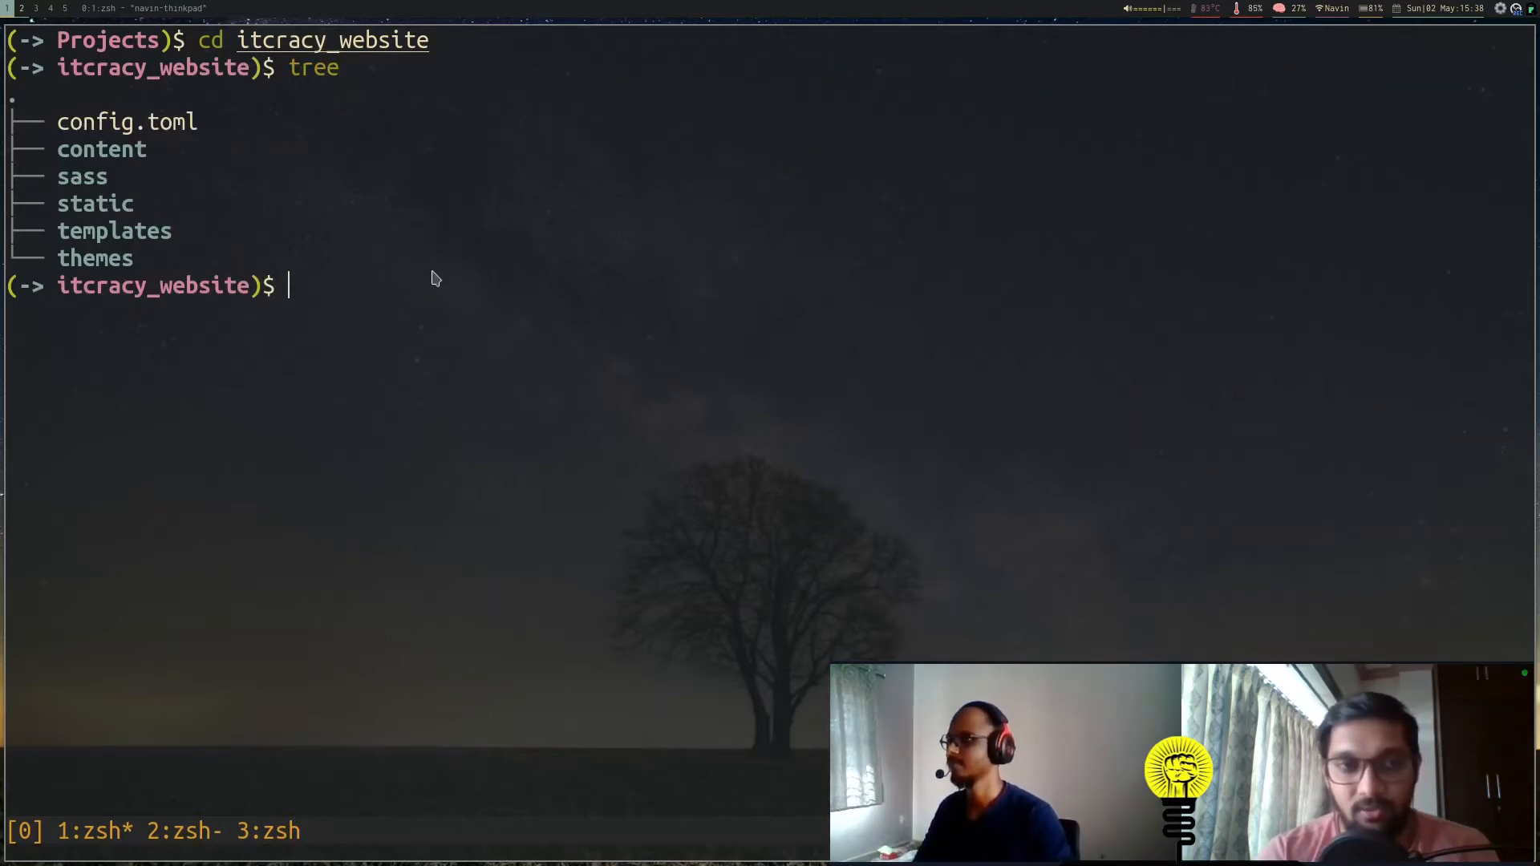
pyautogui.write('bat c')
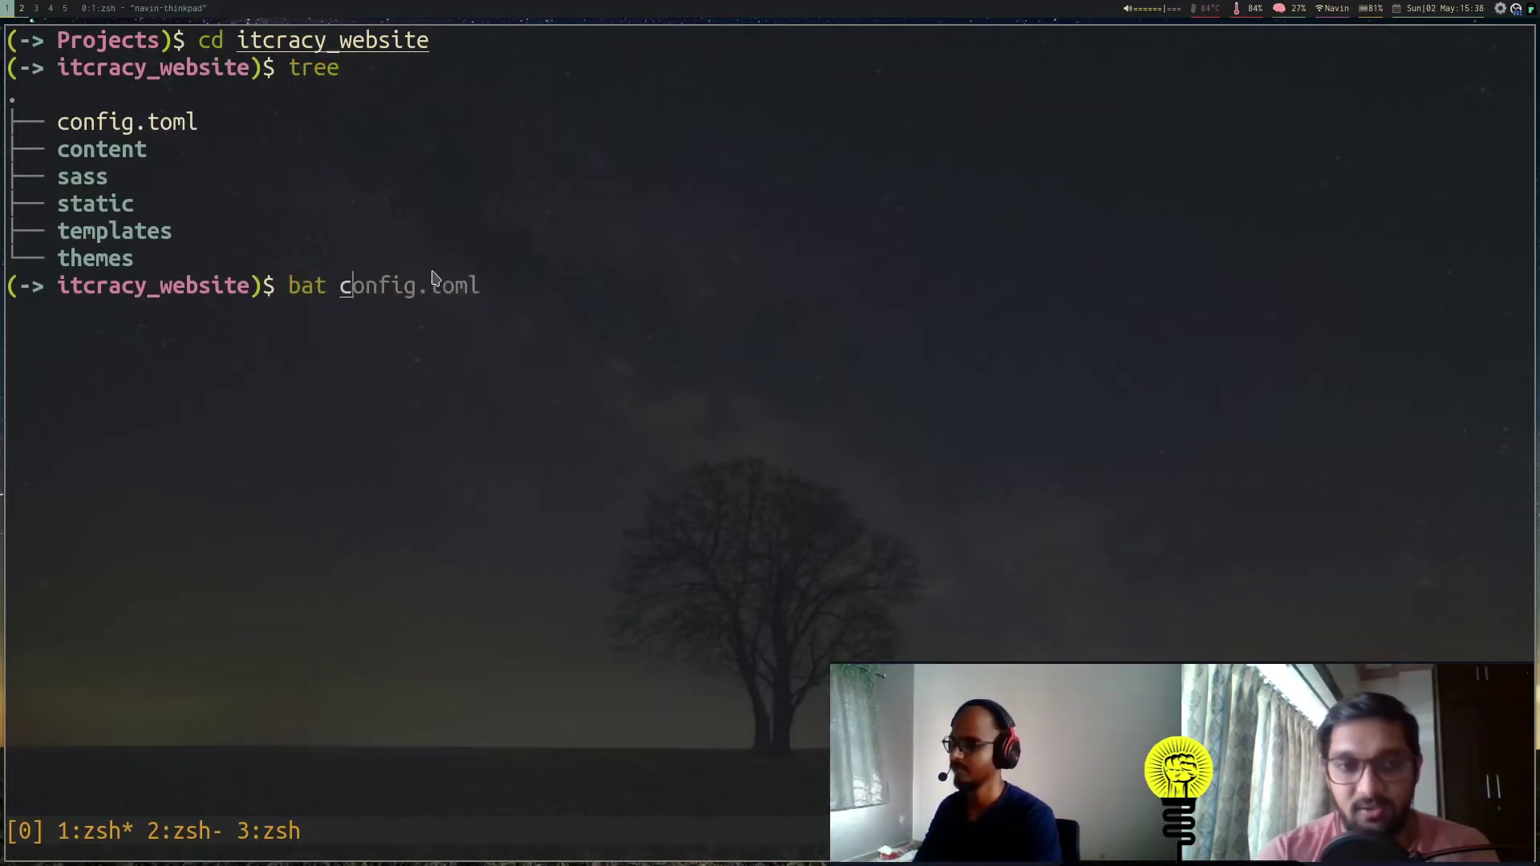
pyautogui.press('Tab')
pyautogui.write('f')
pyautogui.press('Tab')
pyautogui.press('Return')
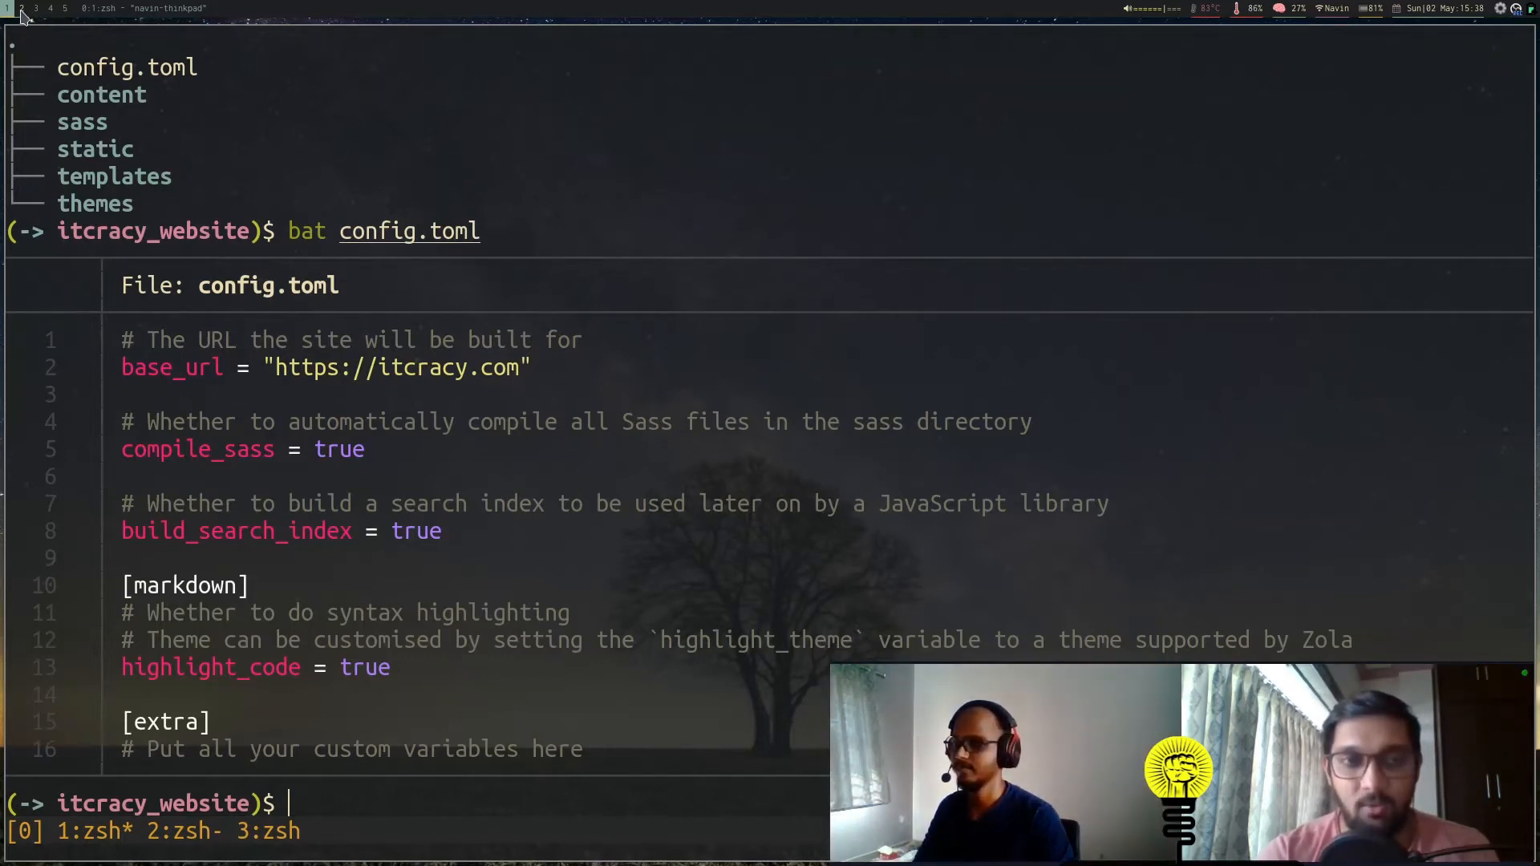
# Step: Run zola serve and load 127.0.0.1:1111 in a new Chromium tab showing Welcome to Zola
pyautogui.hotkey('ctrl', 'l')
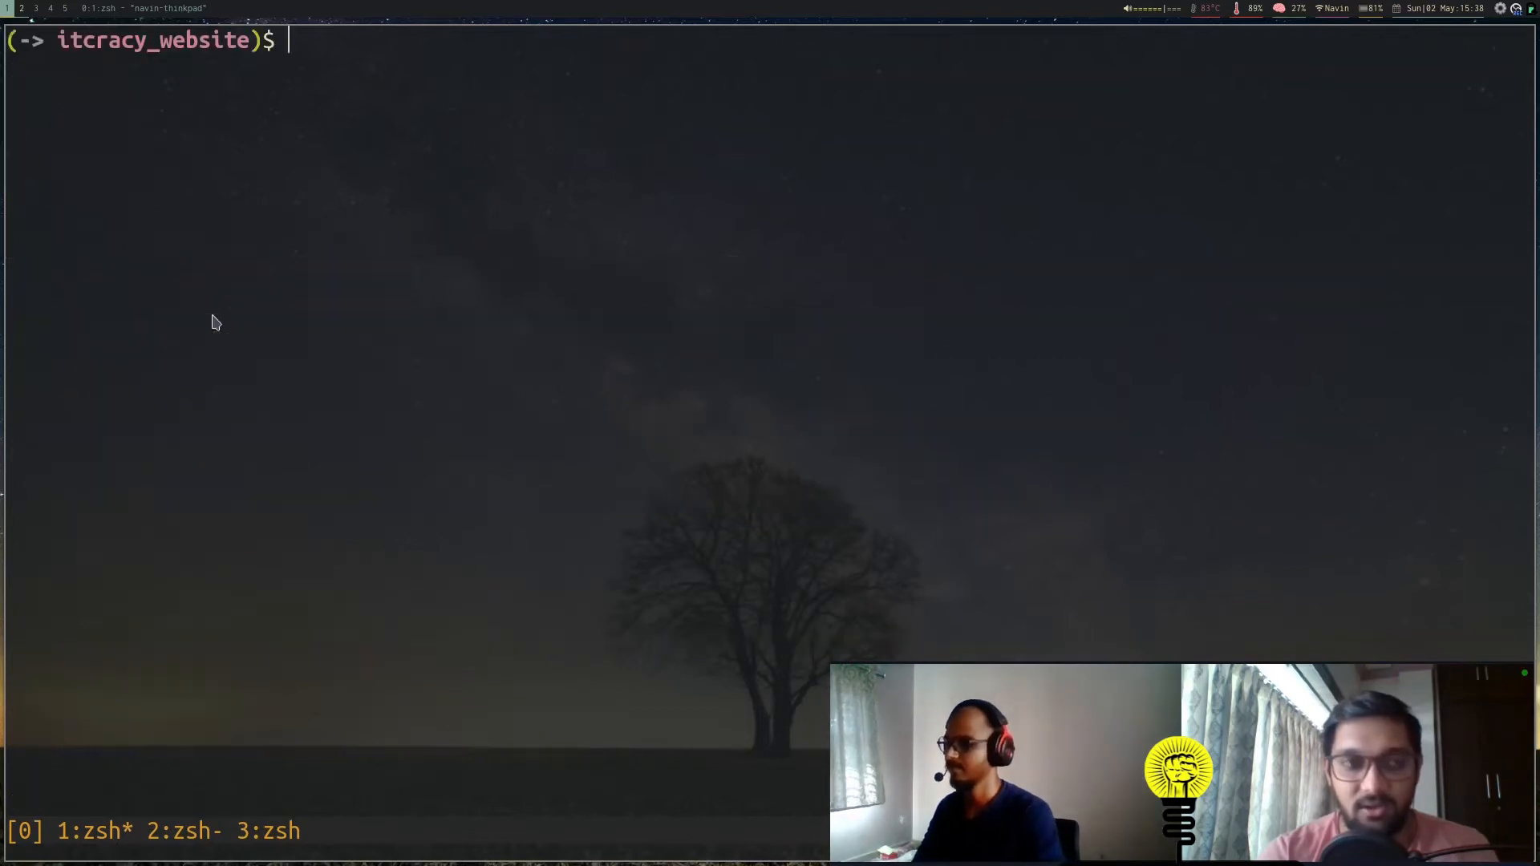
pyautogui.write('zola serve')
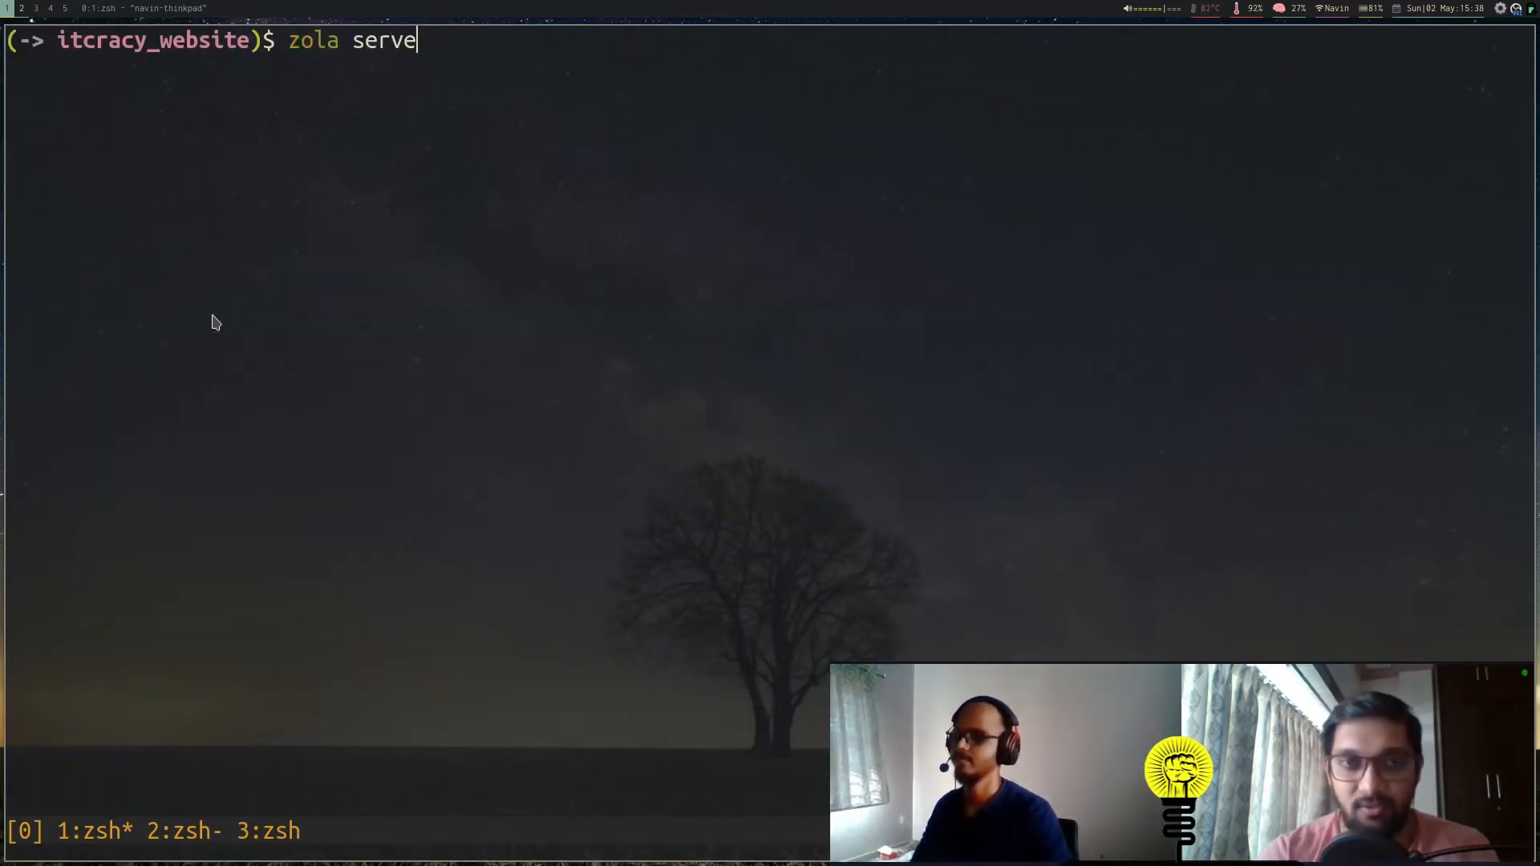
pyautogui.press('Return')
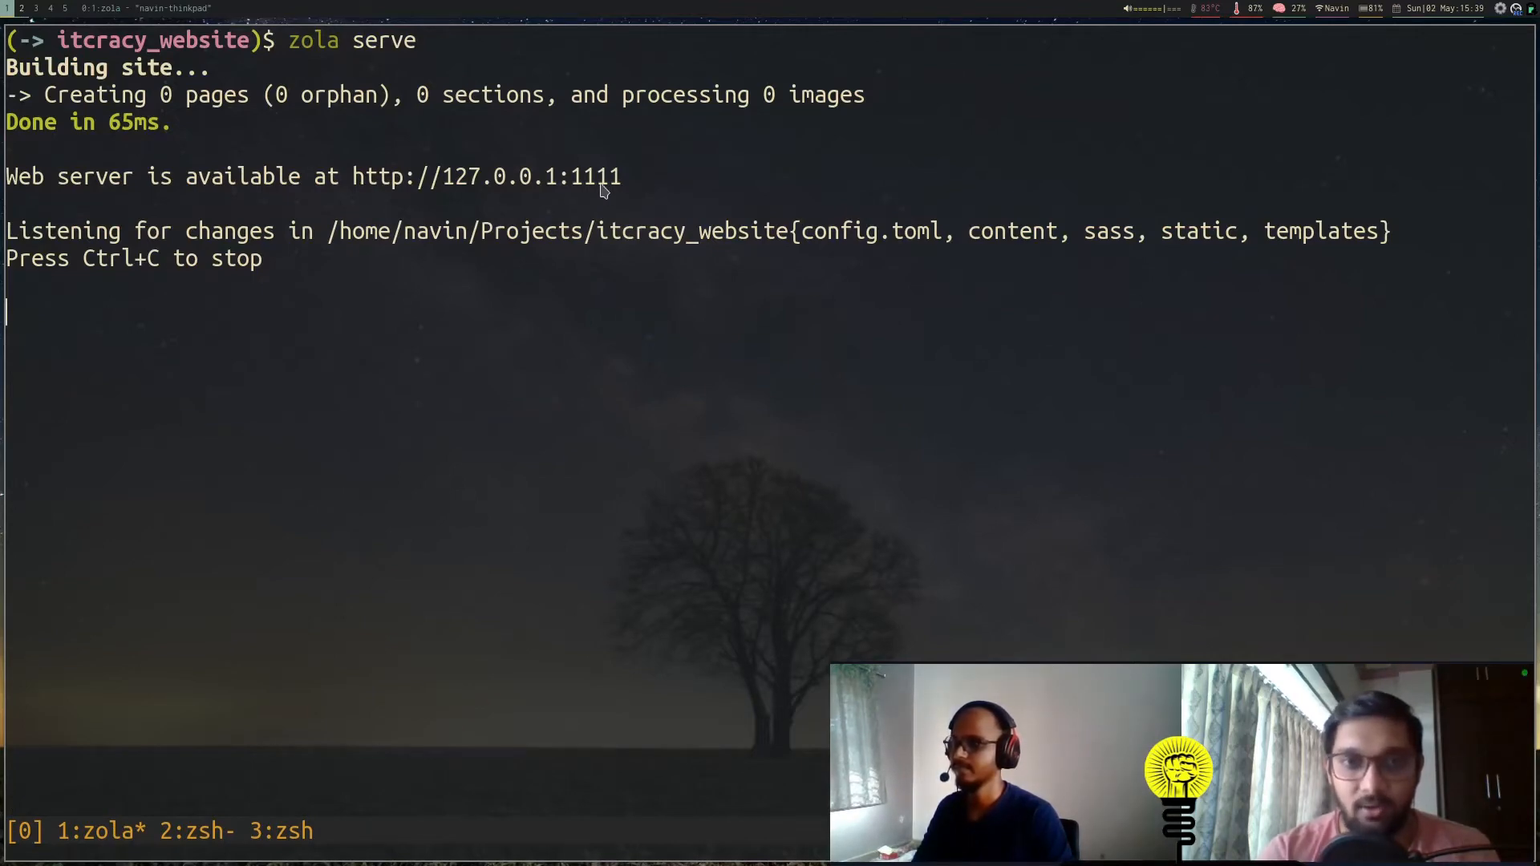
pyautogui.press('super+2')
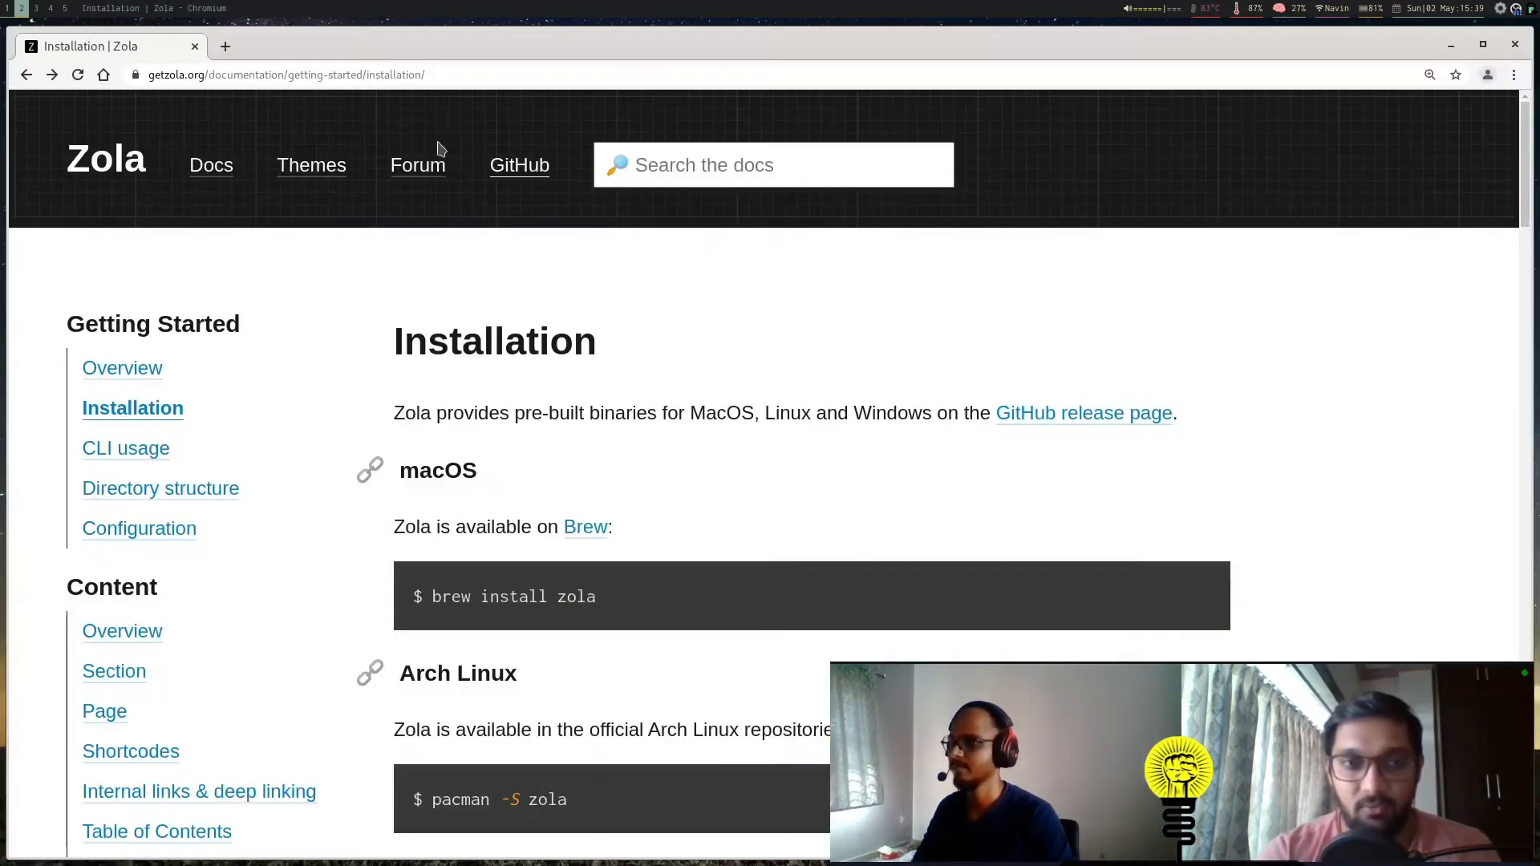
pyautogui.hotkey('ctrl', 't')
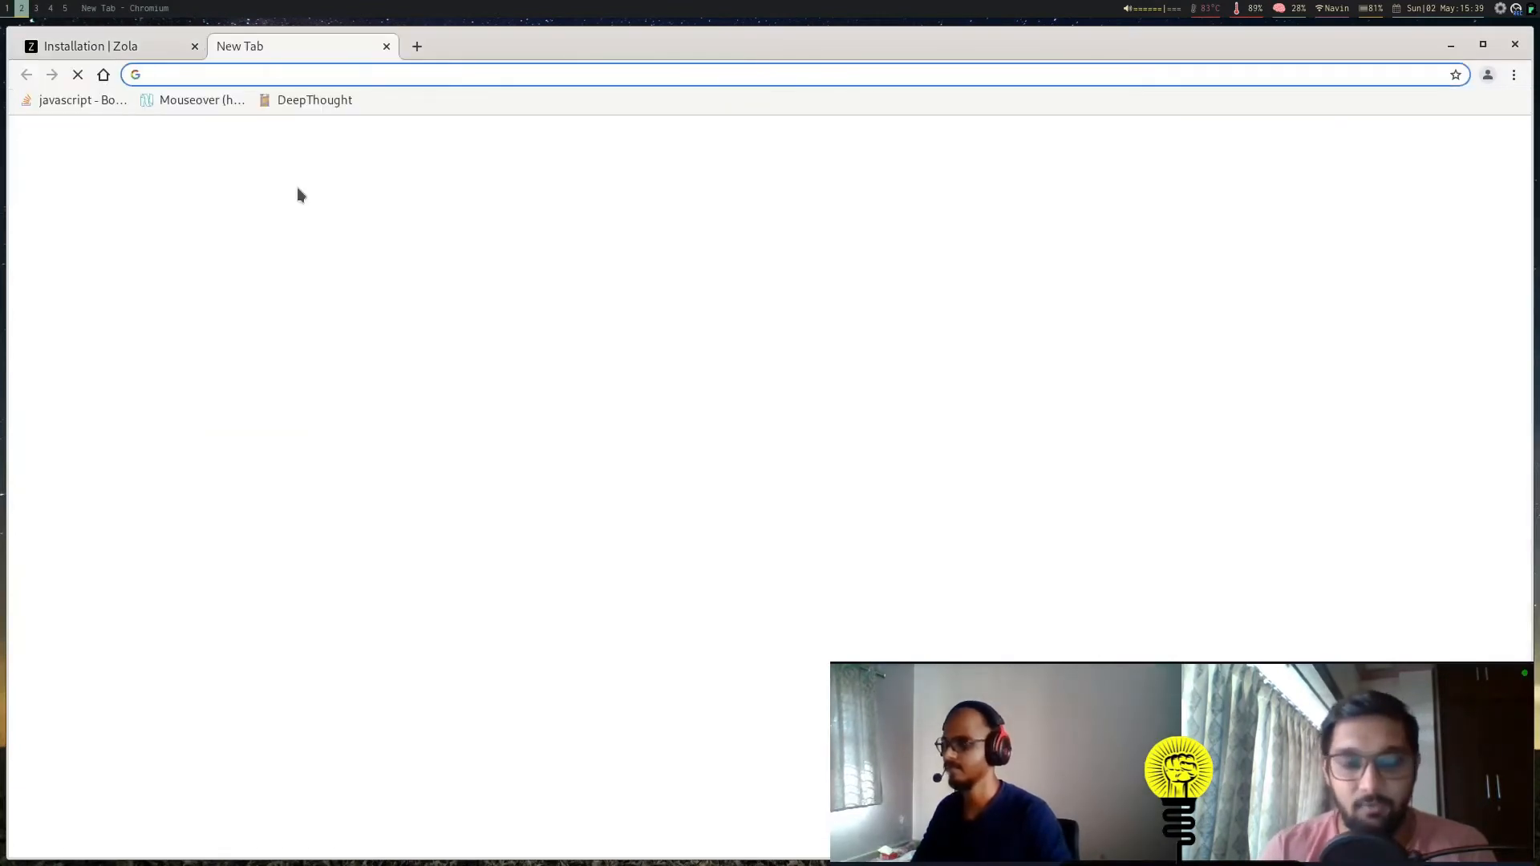
pyautogui.write('127.0.0.1:1111')
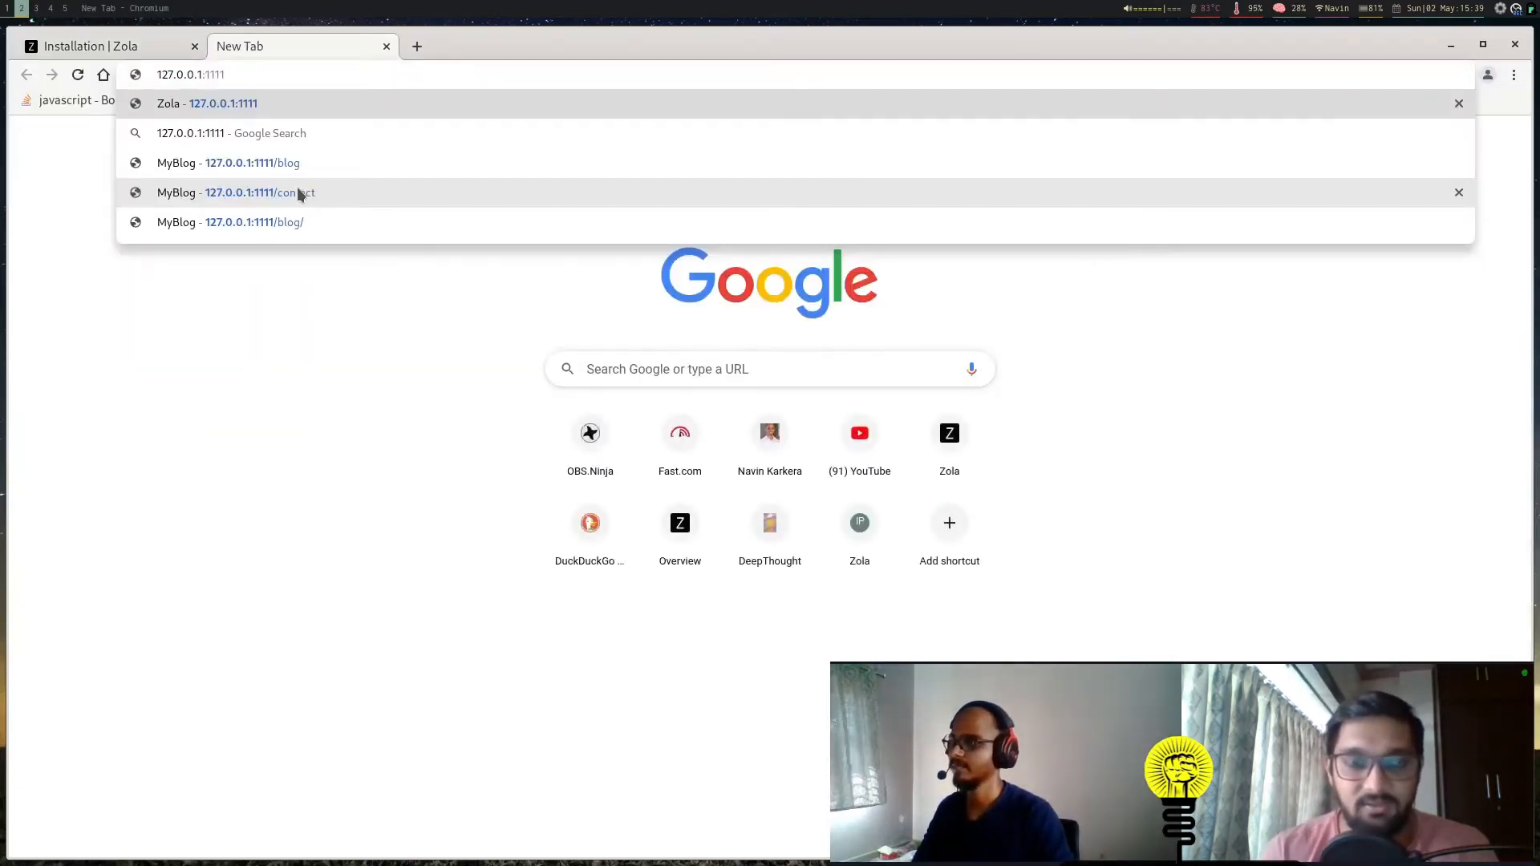
pyautogui.press('Return')
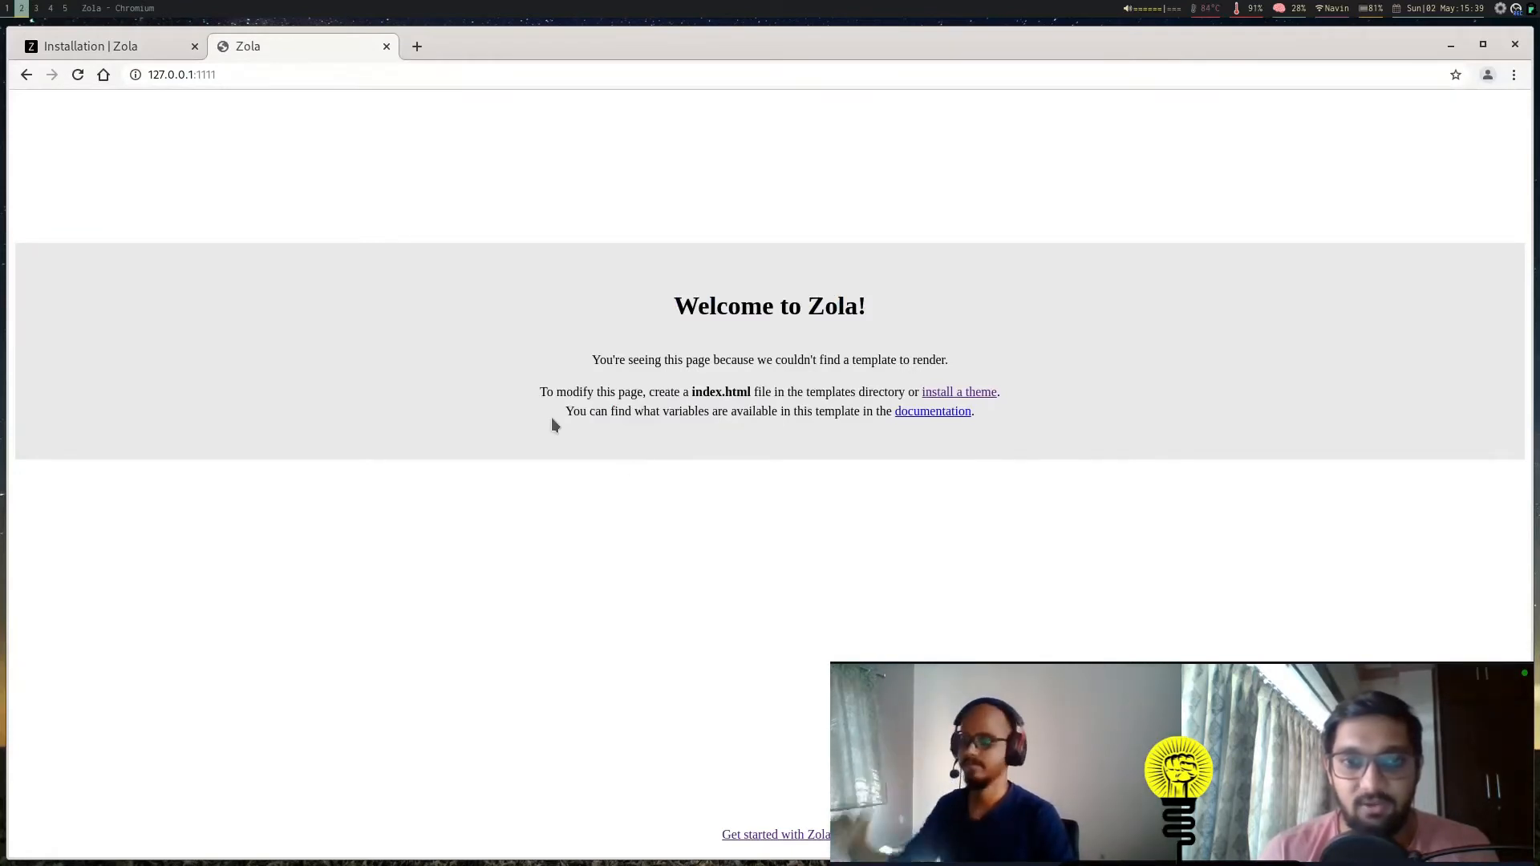
# Step: Read through the Welcome to Zola page's notes about the missing index.html template
pyautogui.moveTo(697, 306); pyautogui.dragTo(743, 360)
pyautogui.click(757, 432)
pyautogui.moveTo(572, 392); pyautogui.dragTo(711, 392)
pyautogui.click(701, 424)
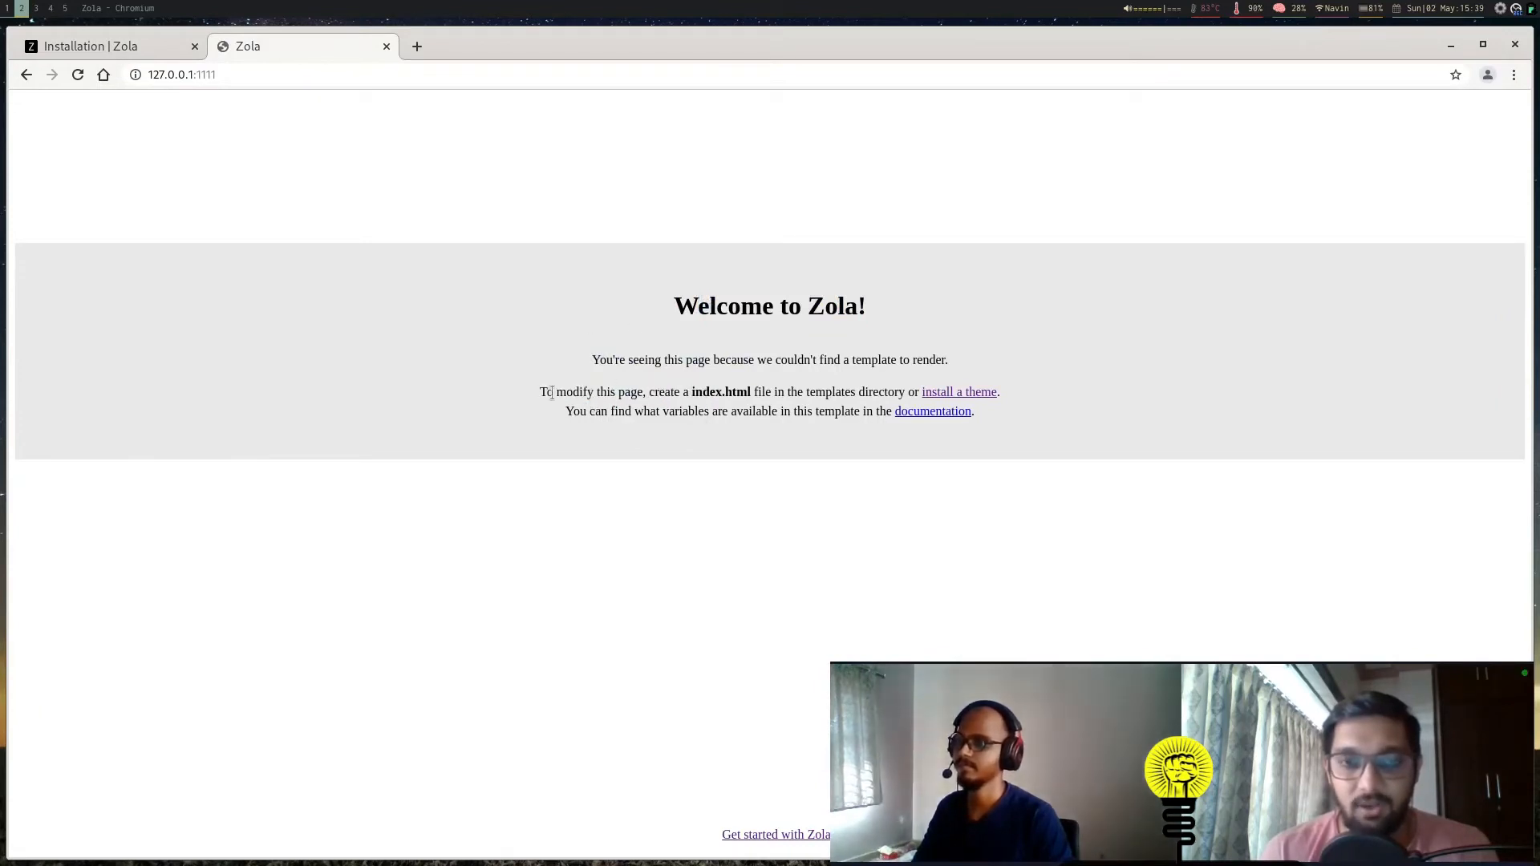
pyautogui.moveTo(551, 391)
pyautogui.mouseDown()
pyautogui.moveTo(787, 392)
pyautogui.moveTo(540, 392)
pyautogui.moveTo(763, 392)
pyautogui.mouseUp()
pyautogui.click(771, 411)
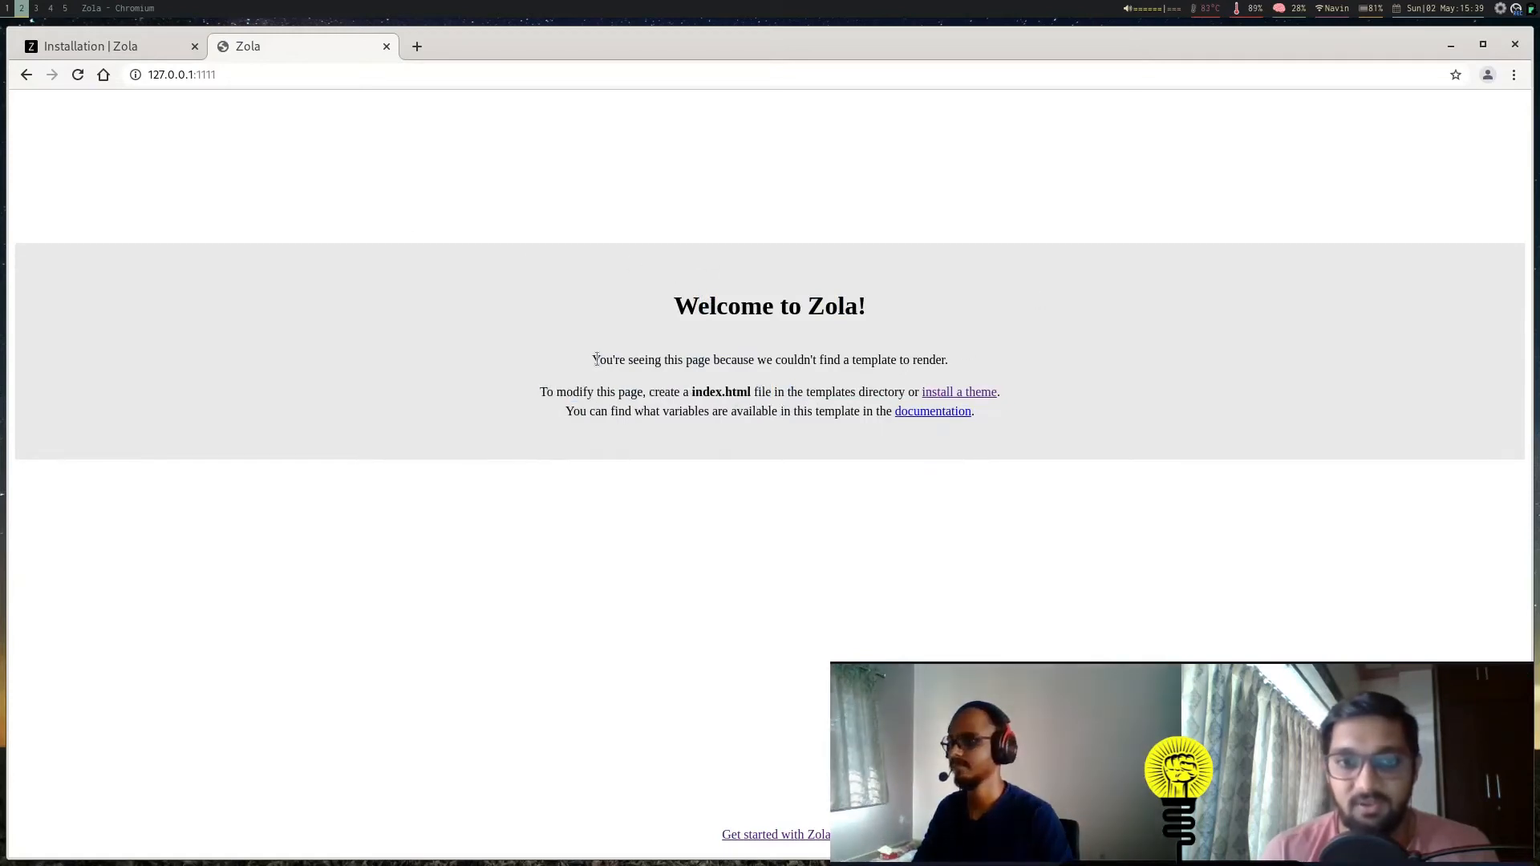
pyautogui.moveTo(596, 360); pyautogui.dragTo(946, 361)
pyautogui.click(926, 377)
pyautogui.moveTo(570, 390); pyautogui.dragTo(972, 414)
pyautogui.click(747, 435)
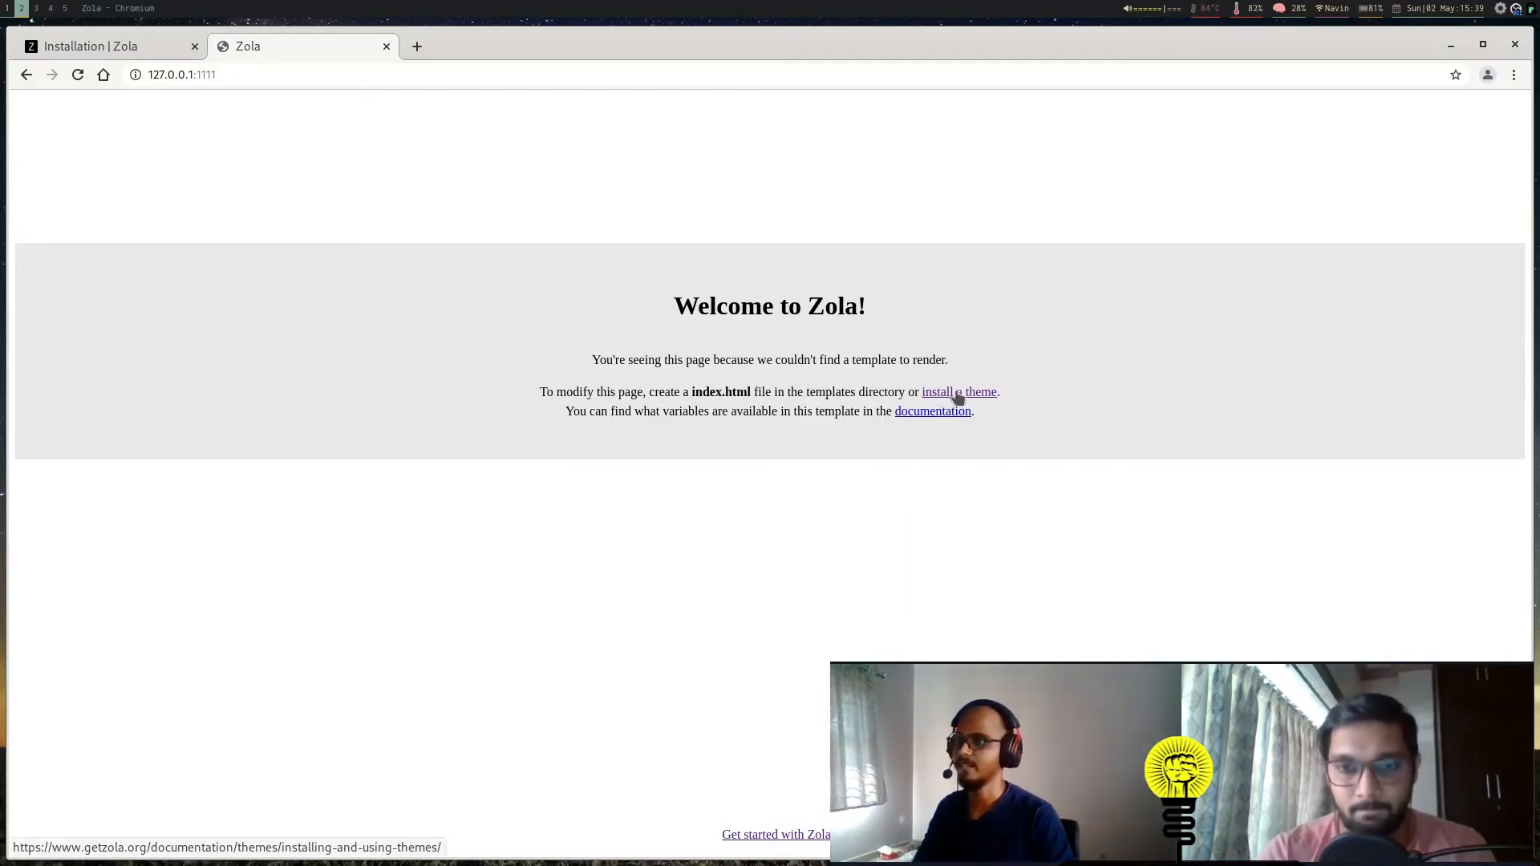
# Step: Open the 'Installing & using themes' guide in a new tab and review its cd themes and git clone commands
pyautogui.middleClick(959, 395)
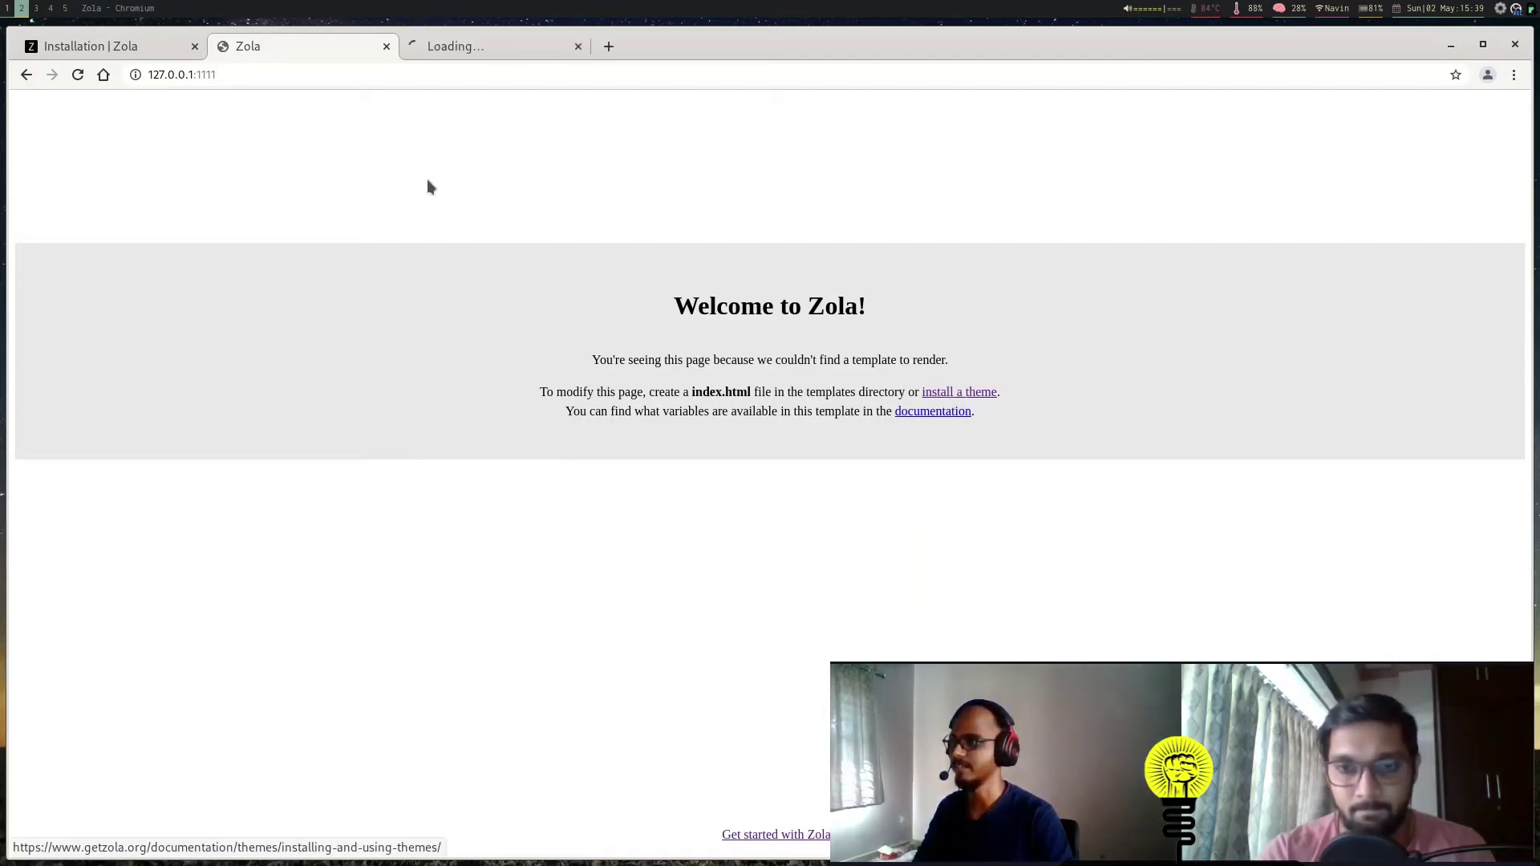
pyautogui.click(478, 45)
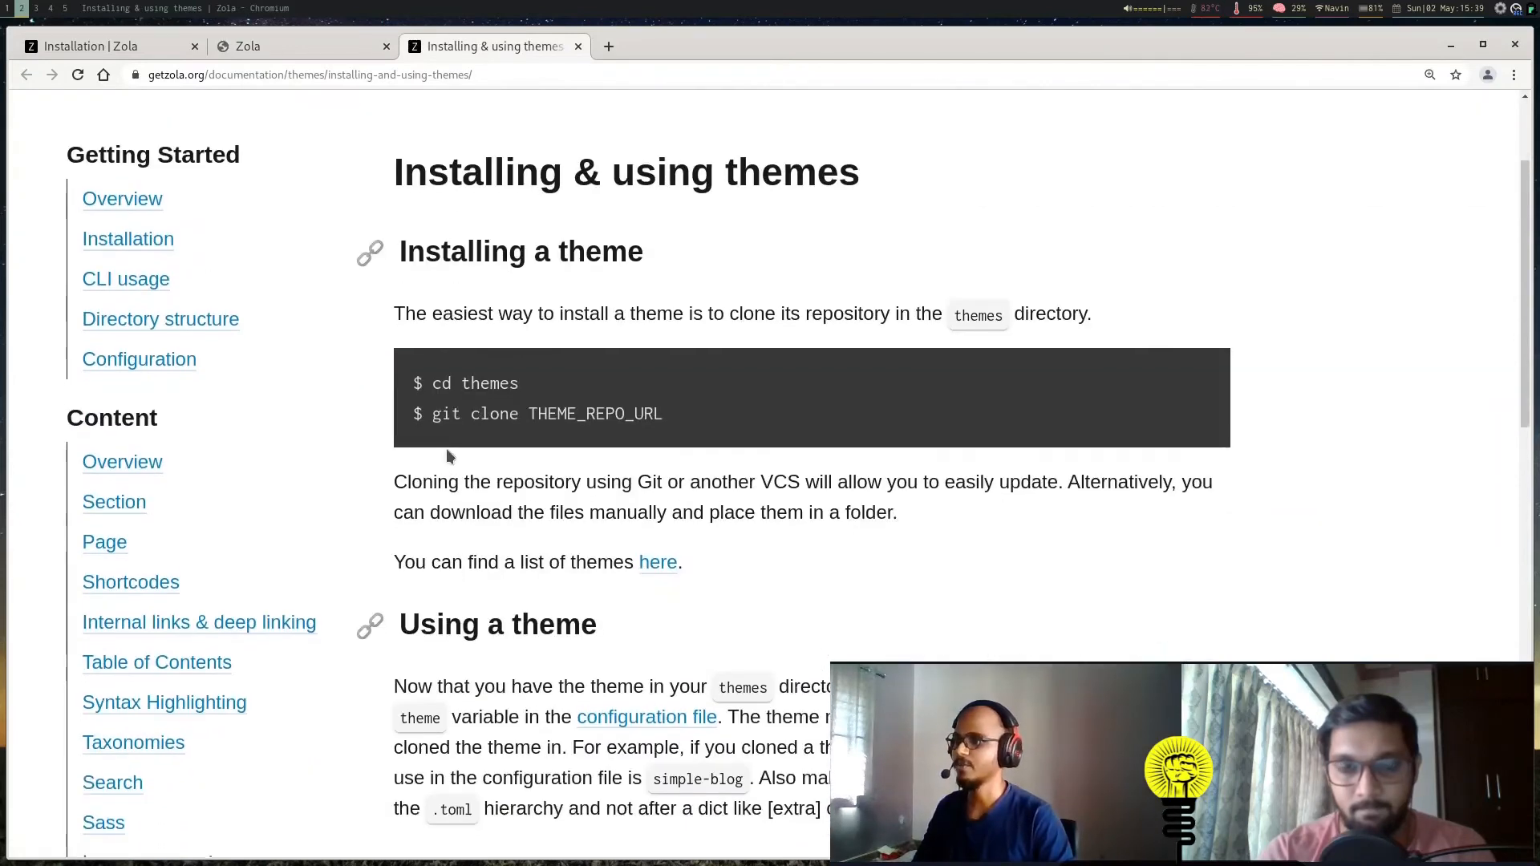
pyautogui.scroll(2, 447, 455)
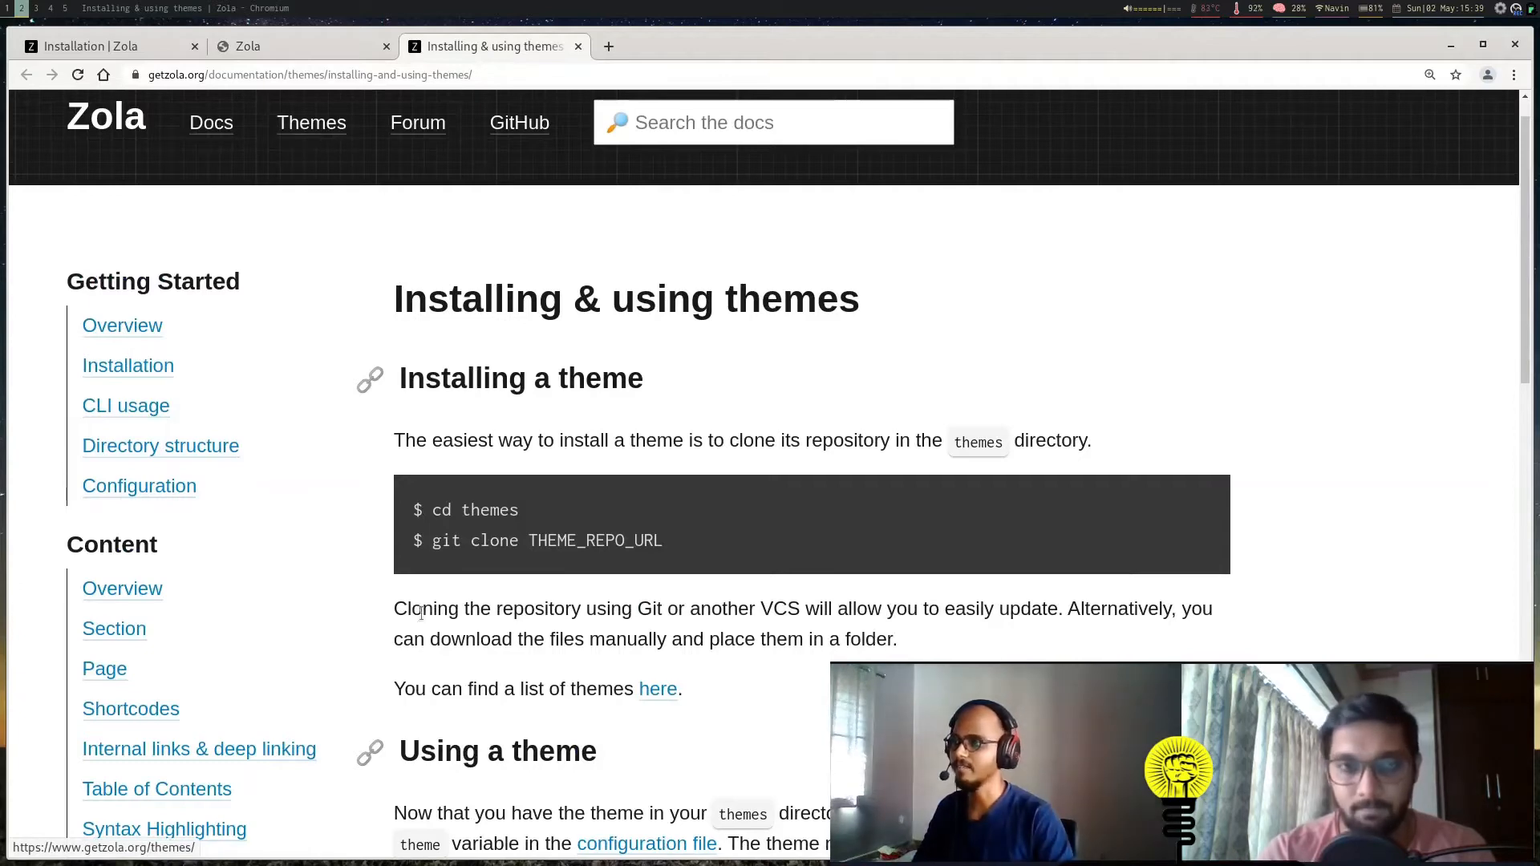
pyautogui.moveTo(434, 511); pyautogui.dragTo(521, 510)
pyautogui.click(481, 540)
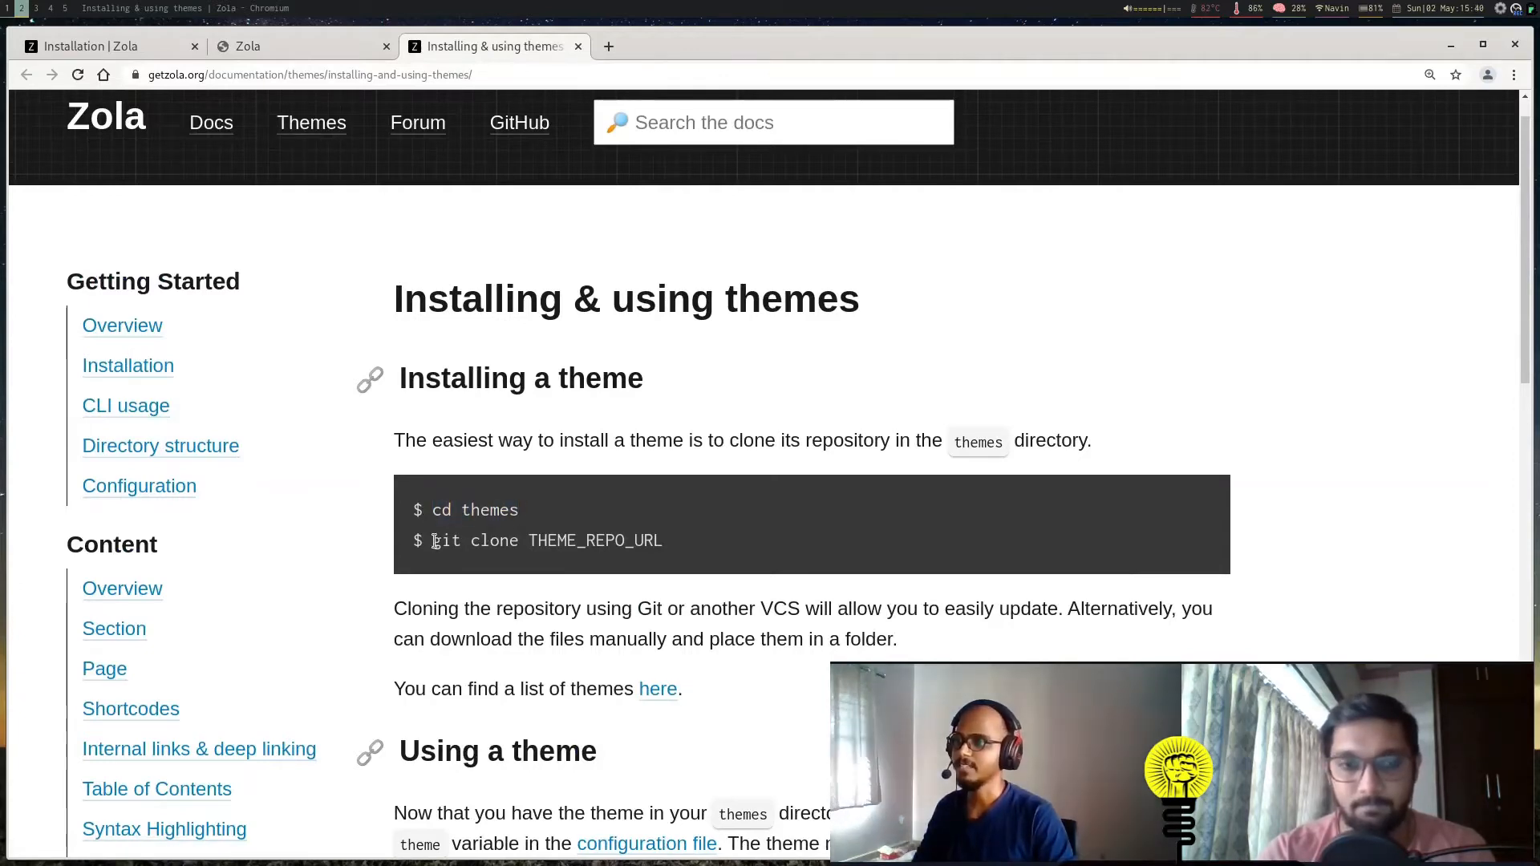
pyautogui.moveTo(433, 541); pyautogui.dragTo(662, 541)
pyautogui.moveTo(463, 510); pyautogui.dragTo(519, 511)
# Step: Stop the Zola server, move into the empty themes folder, and return to the browser
pyautogui.press('super+1')
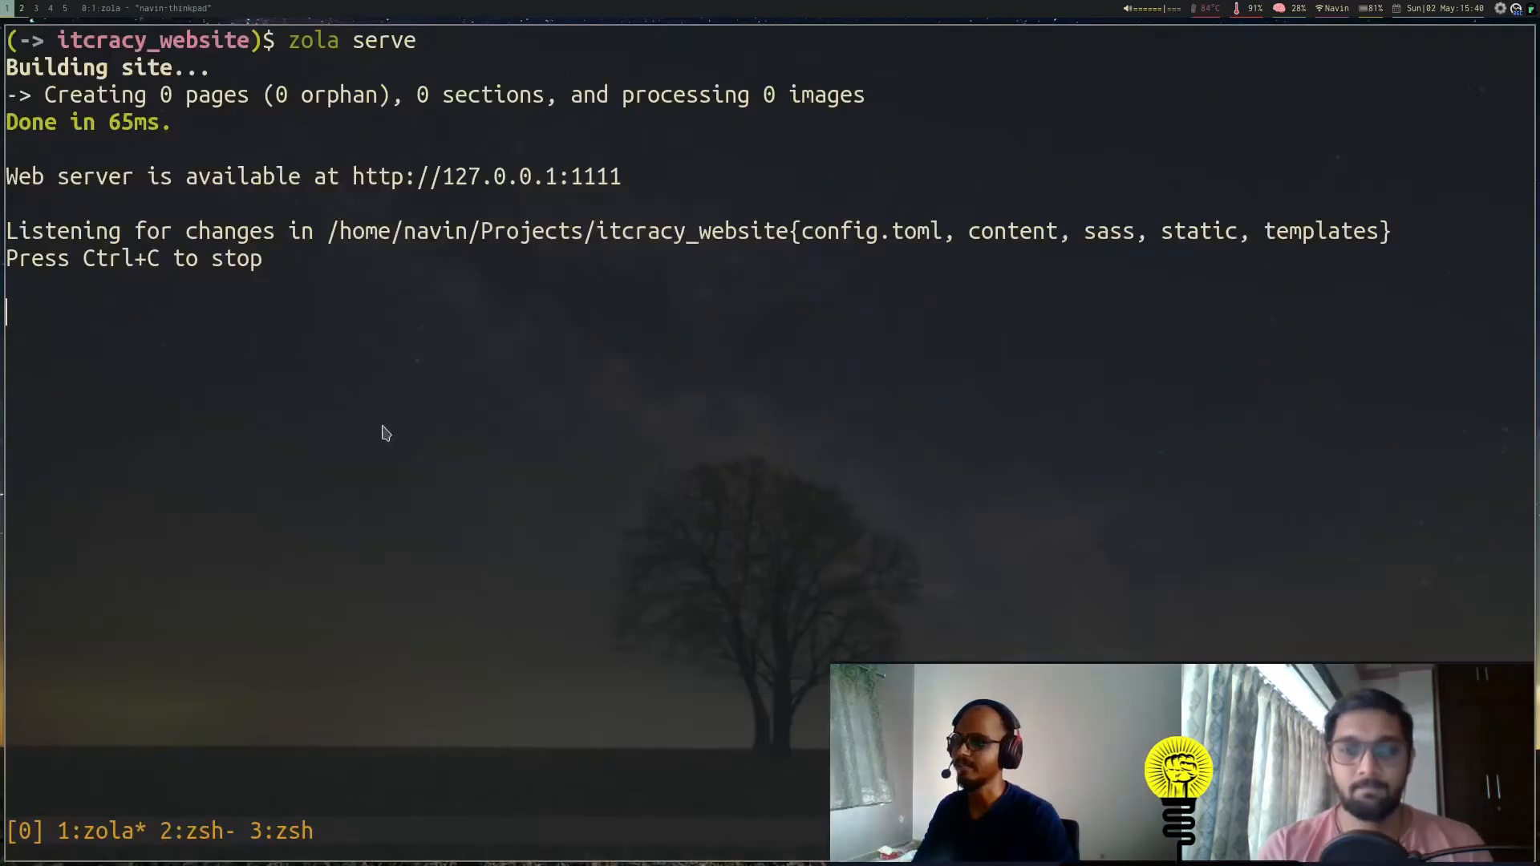
pyautogui.hotkey('ctrl', 'c')
pyautogui.write('tr')
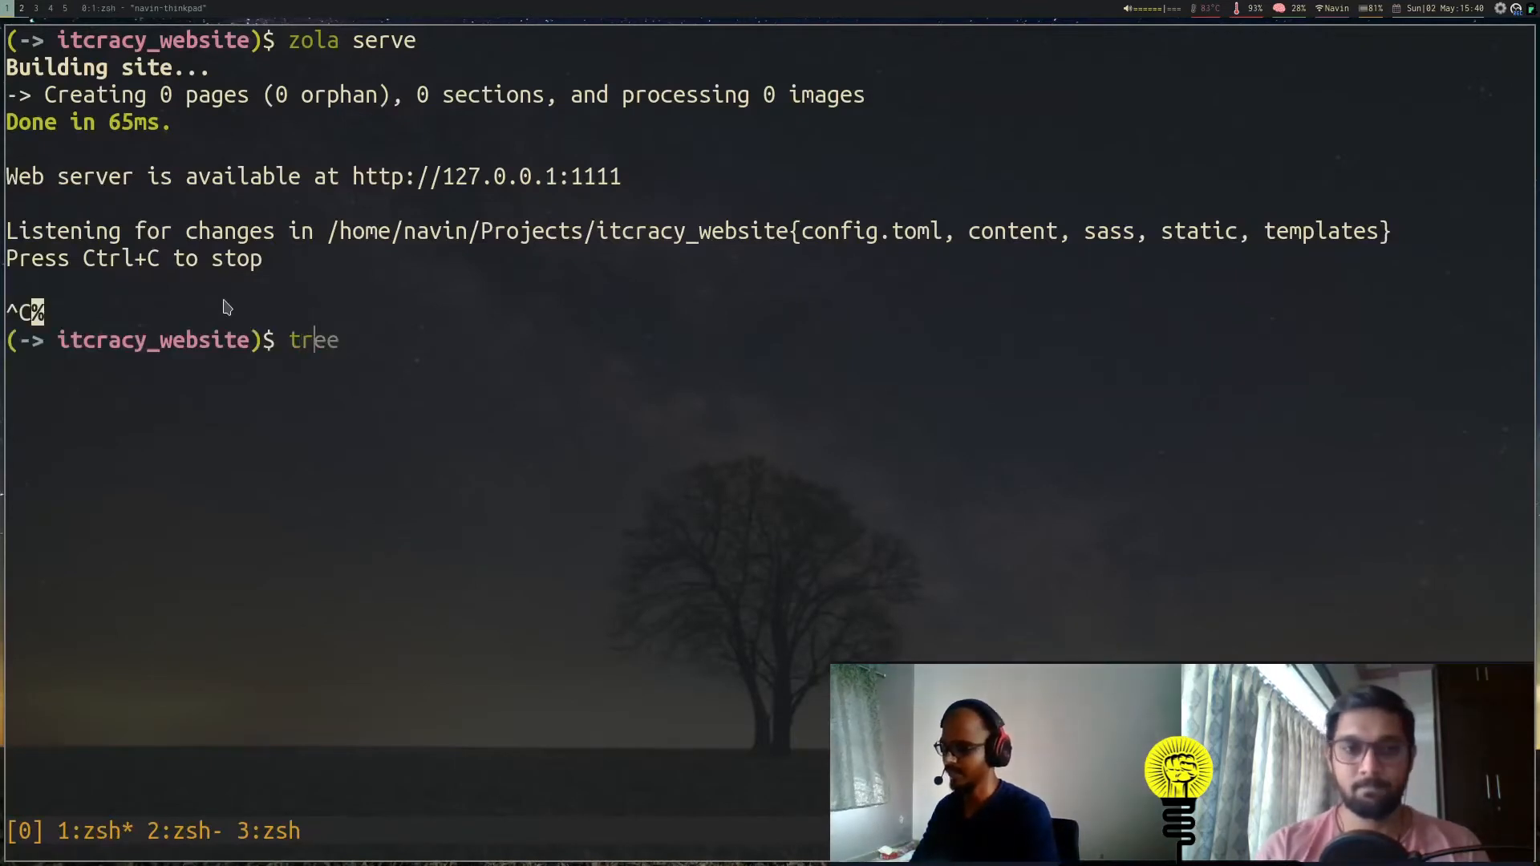
pyautogui.write('ee')
pyautogui.press('Return')
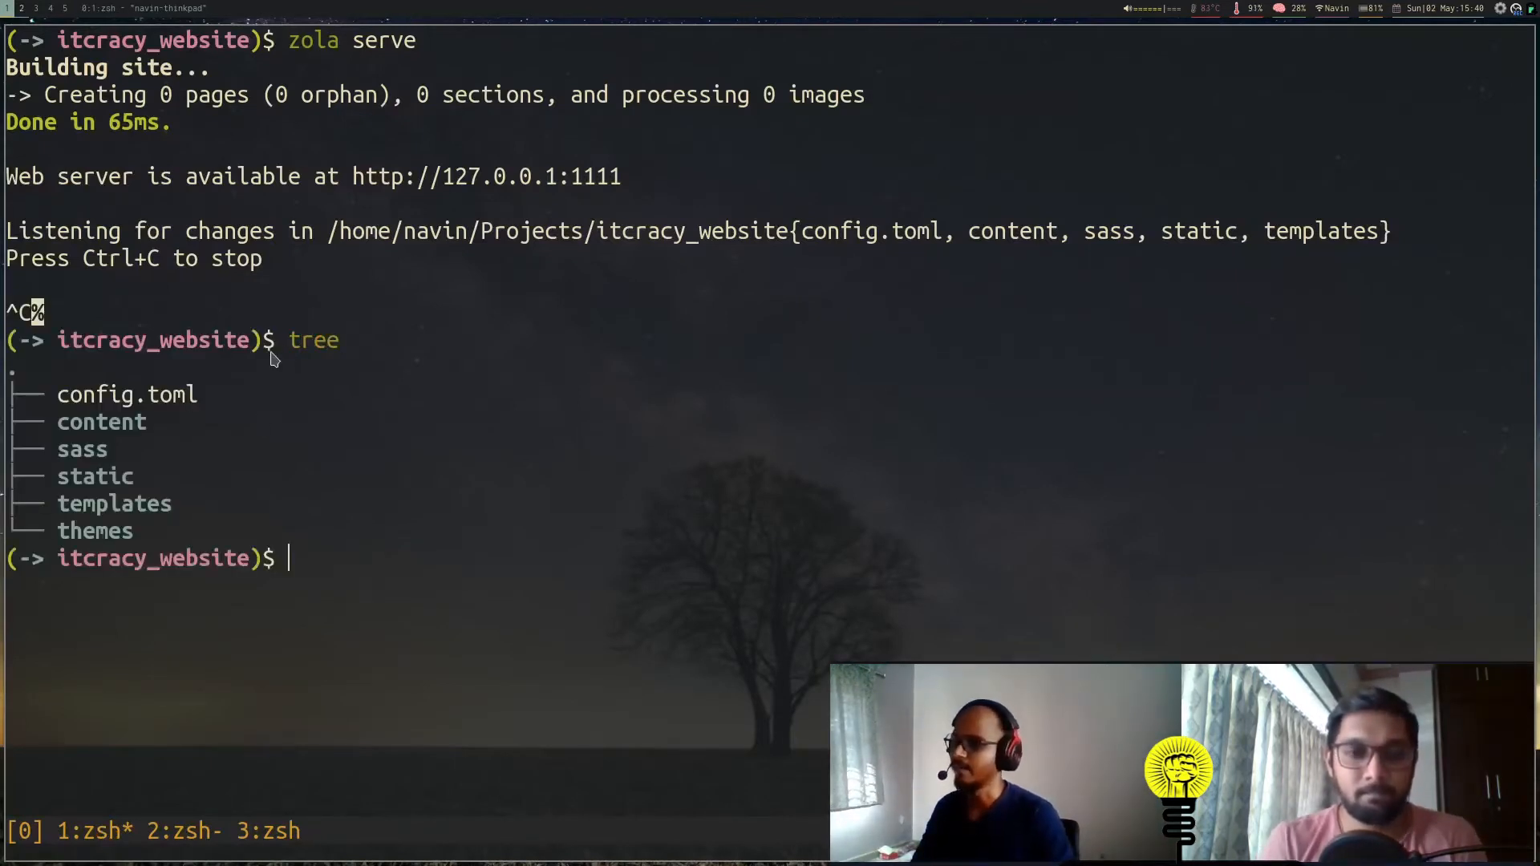
pyautogui.moveTo(58, 531); pyautogui.dragTo(118, 533)
pyautogui.write('cd them')
pyautogui.press('Tab')
pyautogui.press('Return')
pyautogui.write('ls')
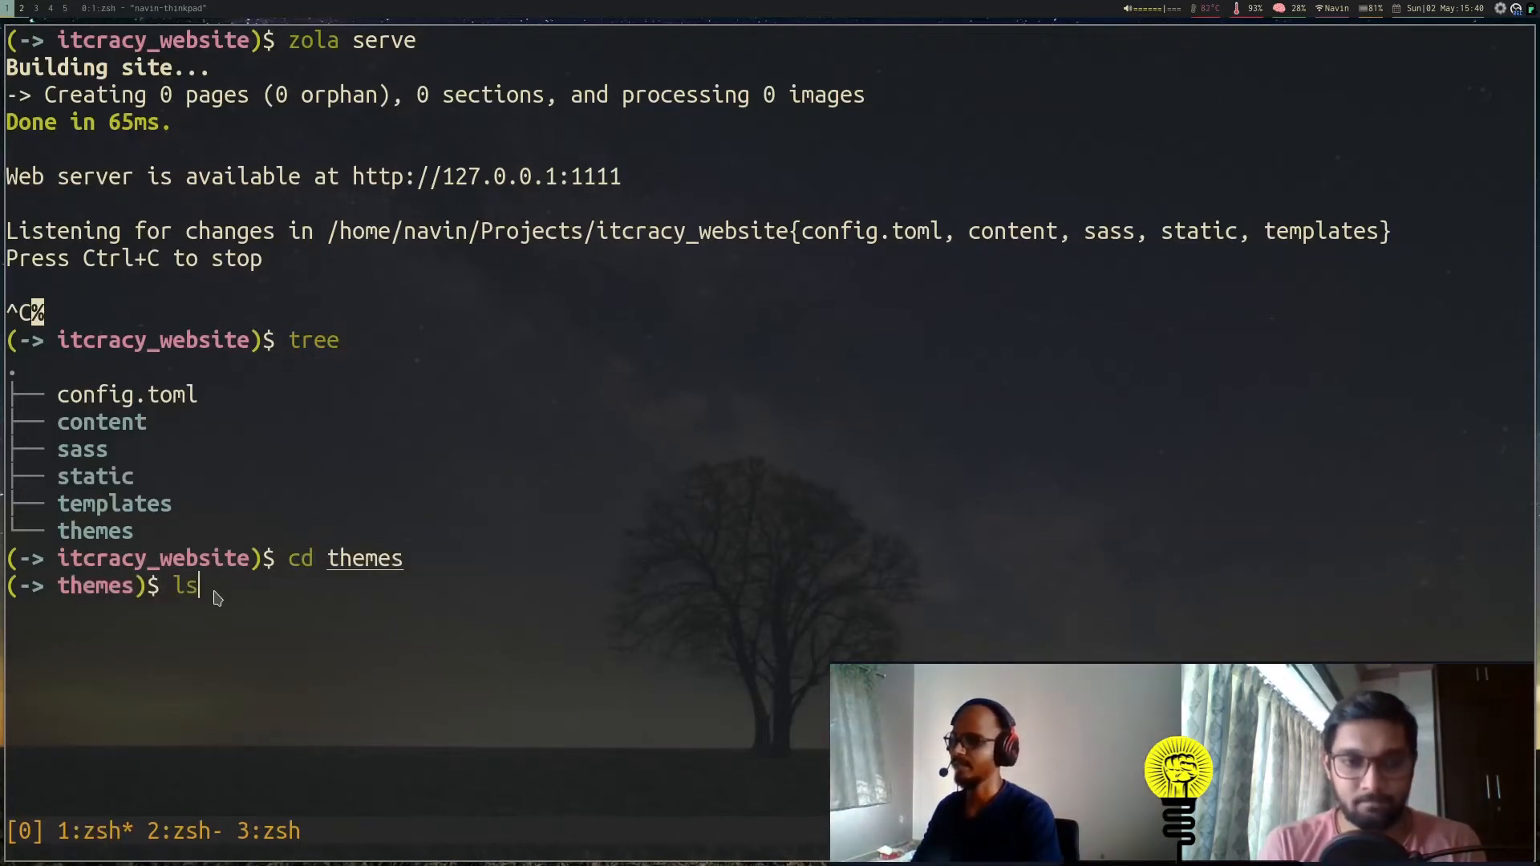
pyautogui.press('Return')
pyautogui.press('Return')
pyautogui.hotkey('ctrl', 'l')
pyautogui.press('super+2')
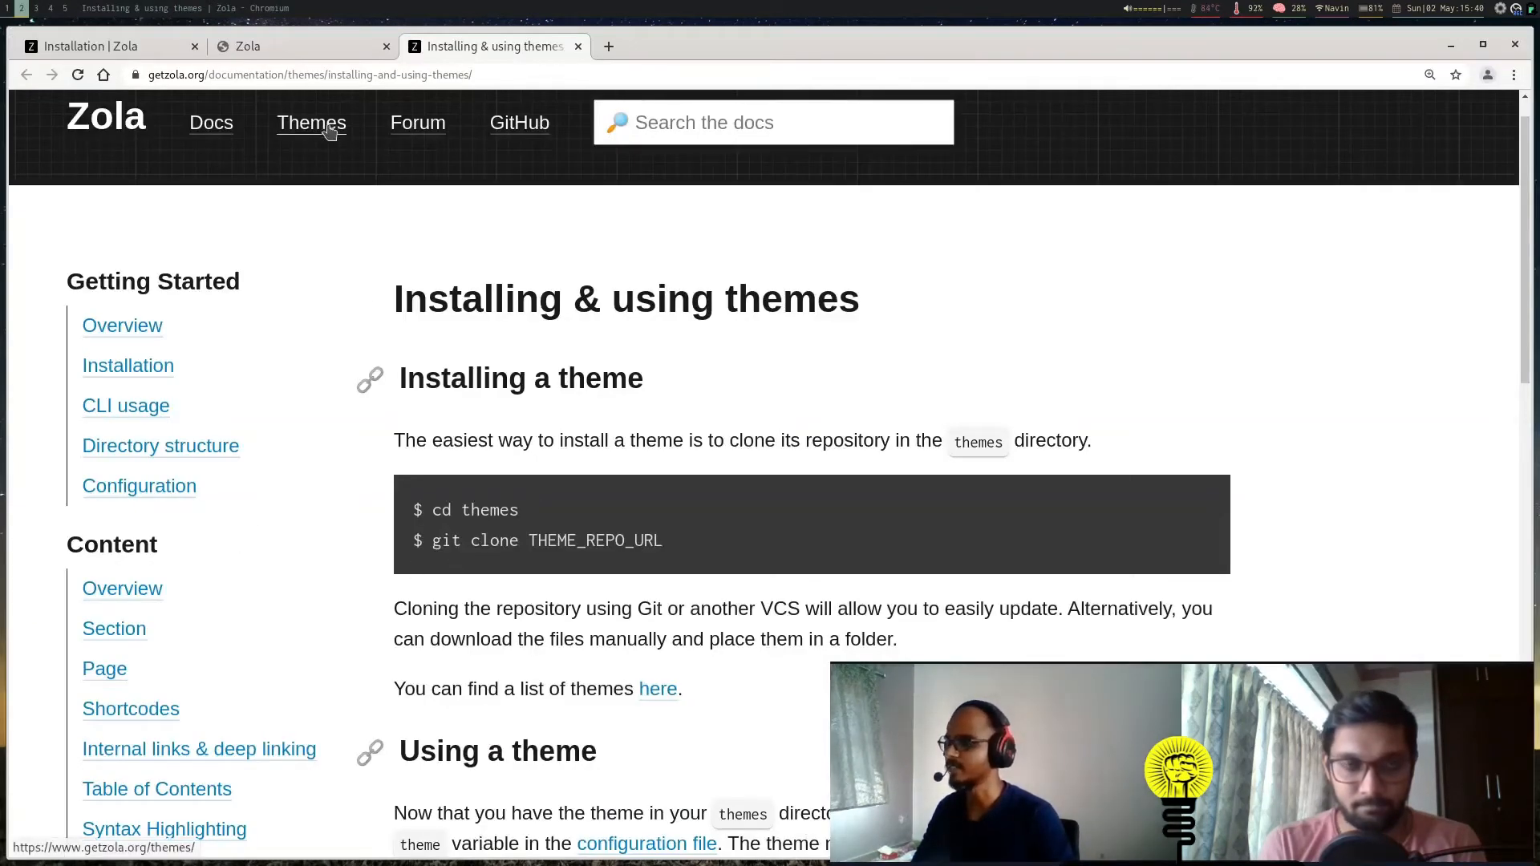
# Step: Browse the Zola themes gallery, glance at Clean Blog, then open the DeepThought theme page
pyautogui.click(280, 125)
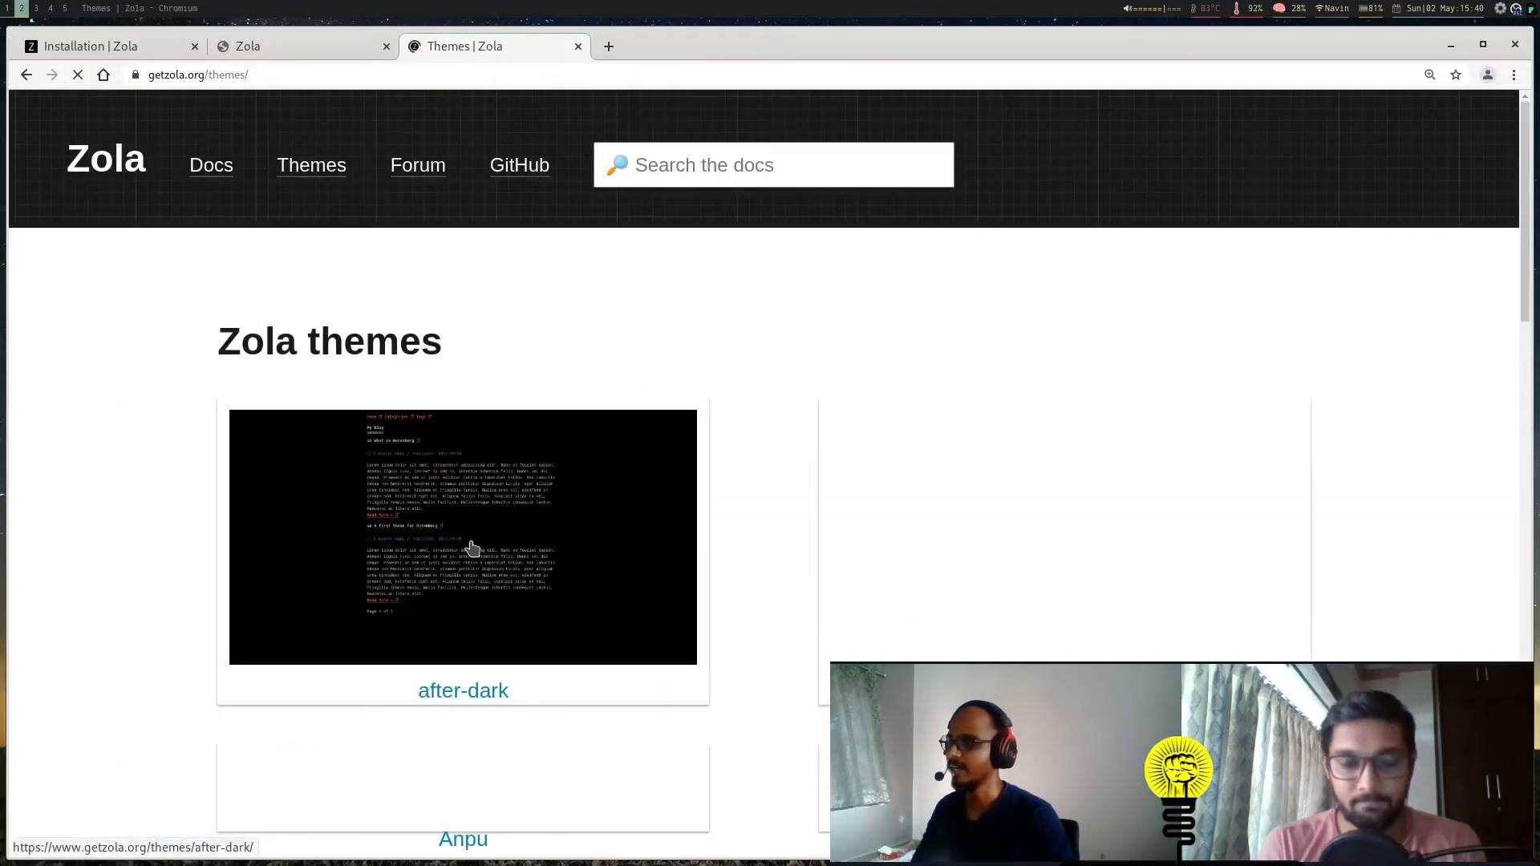
pyautogui.scroll(-3, 481, 547)
pyautogui.scroll(-3, 509, 532)
pyautogui.scroll(-3, 579, 506)
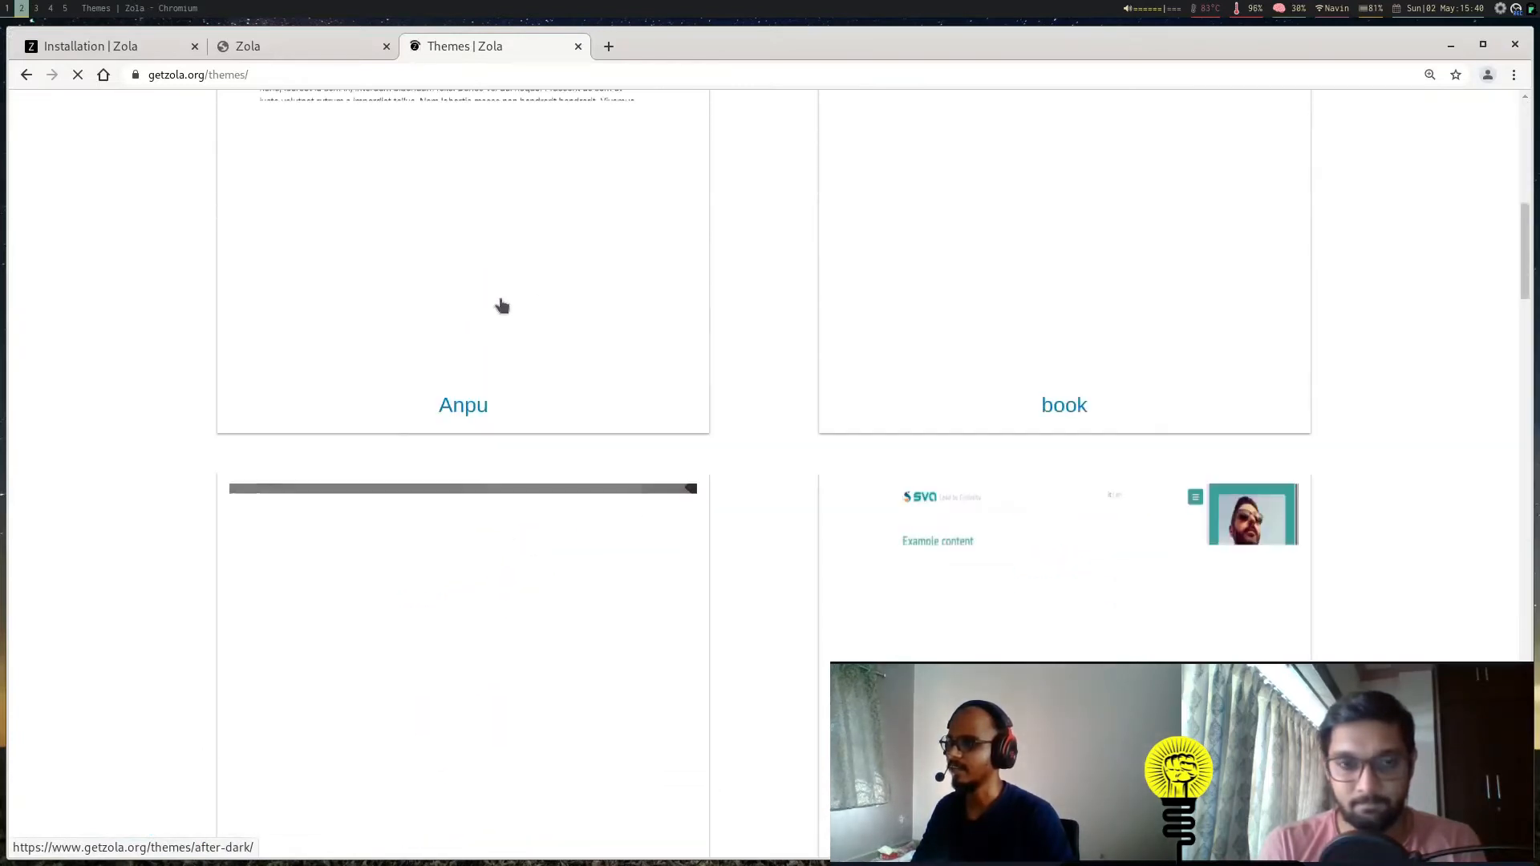
pyautogui.scroll(-3, 548, 633)
pyautogui.scroll(-2, 548, 636)
pyautogui.scroll(-3, 566, 591)
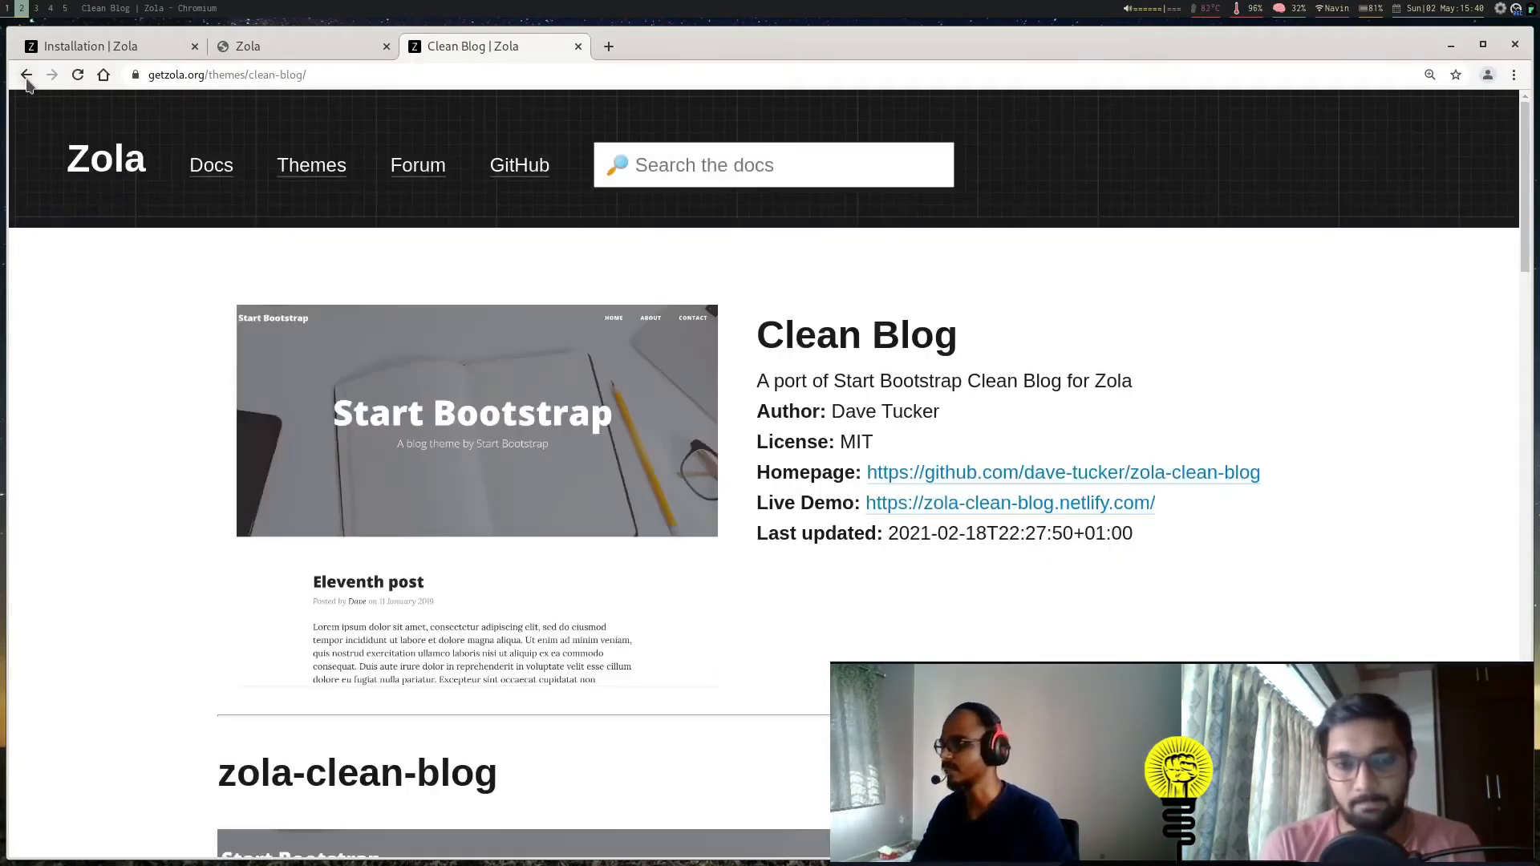
pyautogui.hotkey('alt', 'Left')
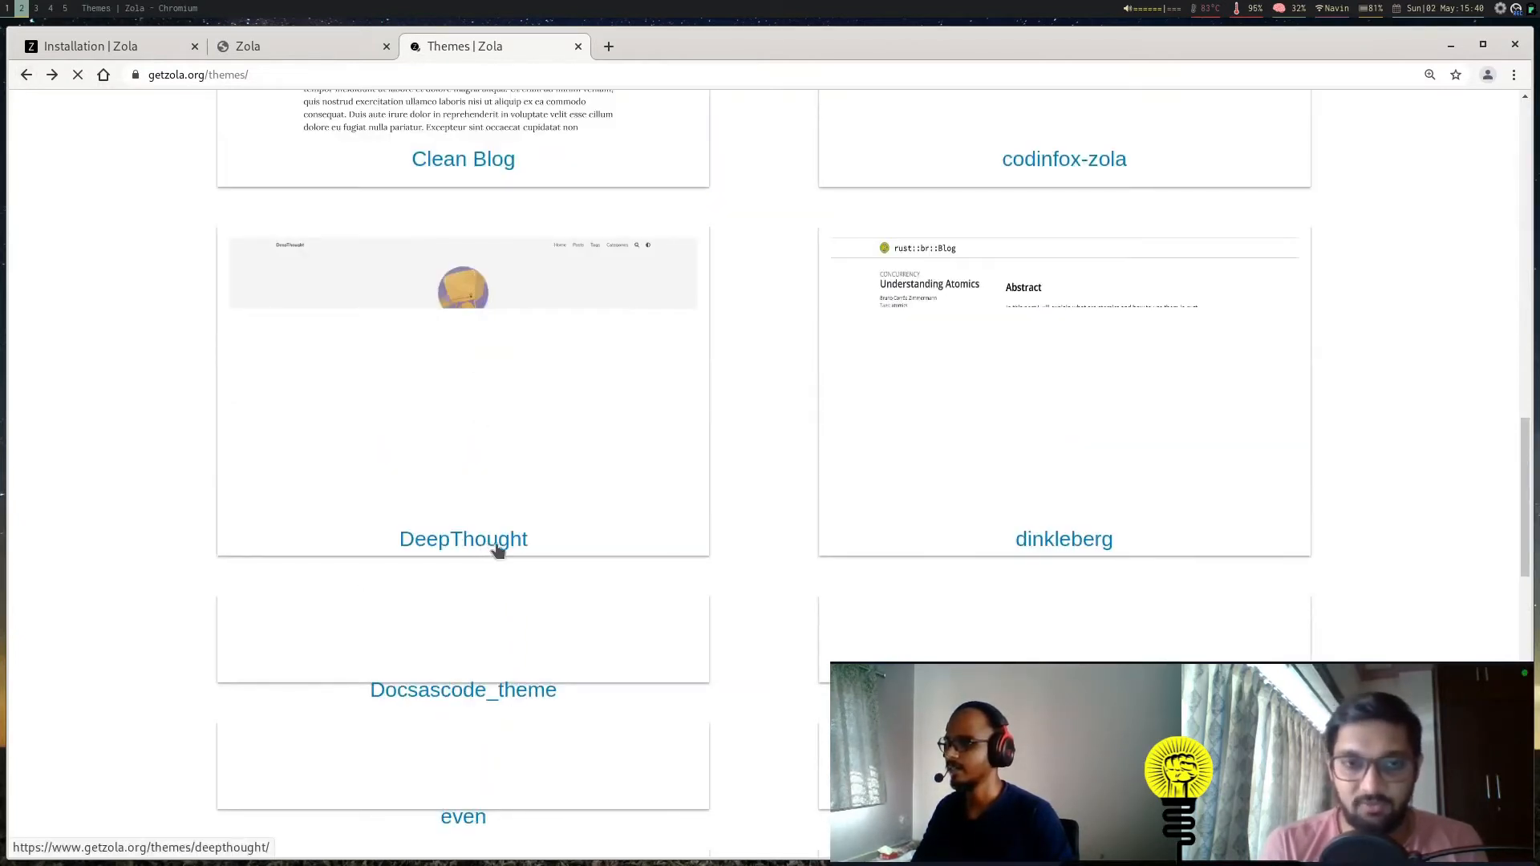
pyautogui.click(446, 536)
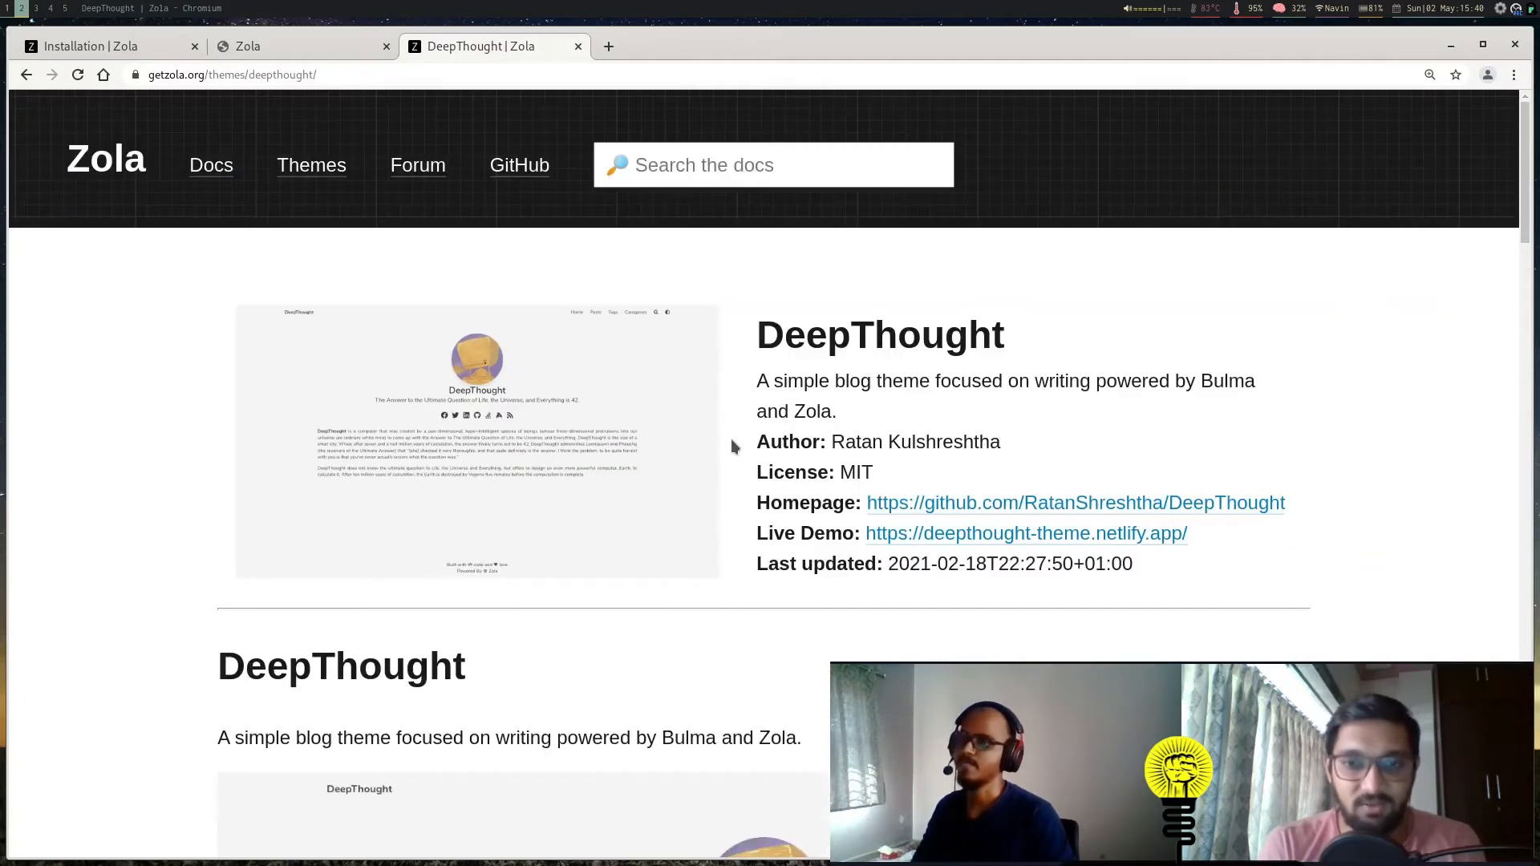
pyautogui.scroll(-3, 733, 458)
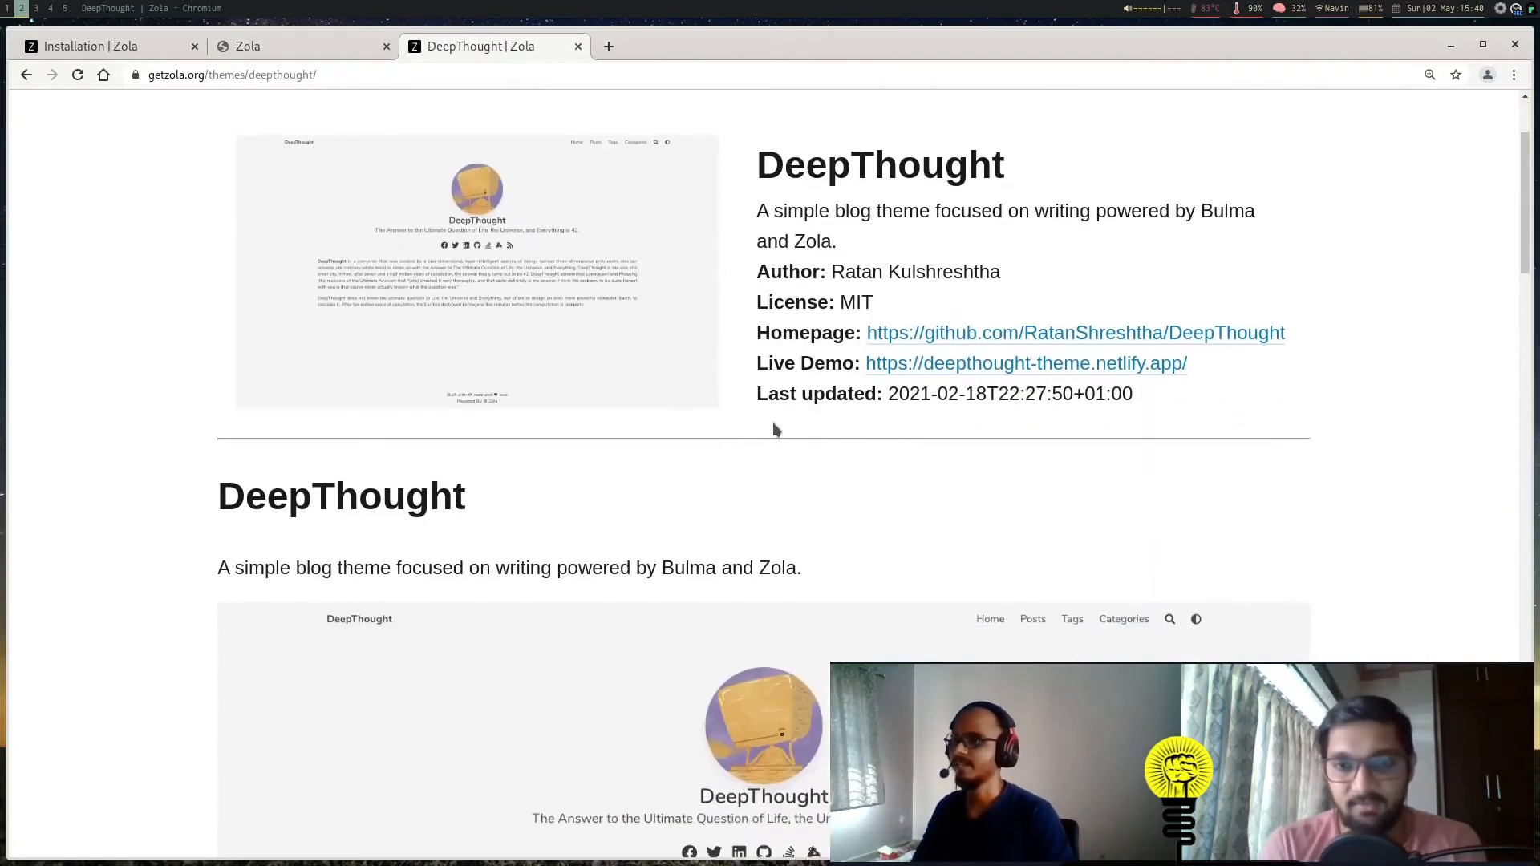
# Step: Open DeepThought's GitHub repository, recheck the themes guide, and reveal the repo's HTTPS clone address
pyautogui.middleClick(1017, 344)
pyautogui.click(657, 43)
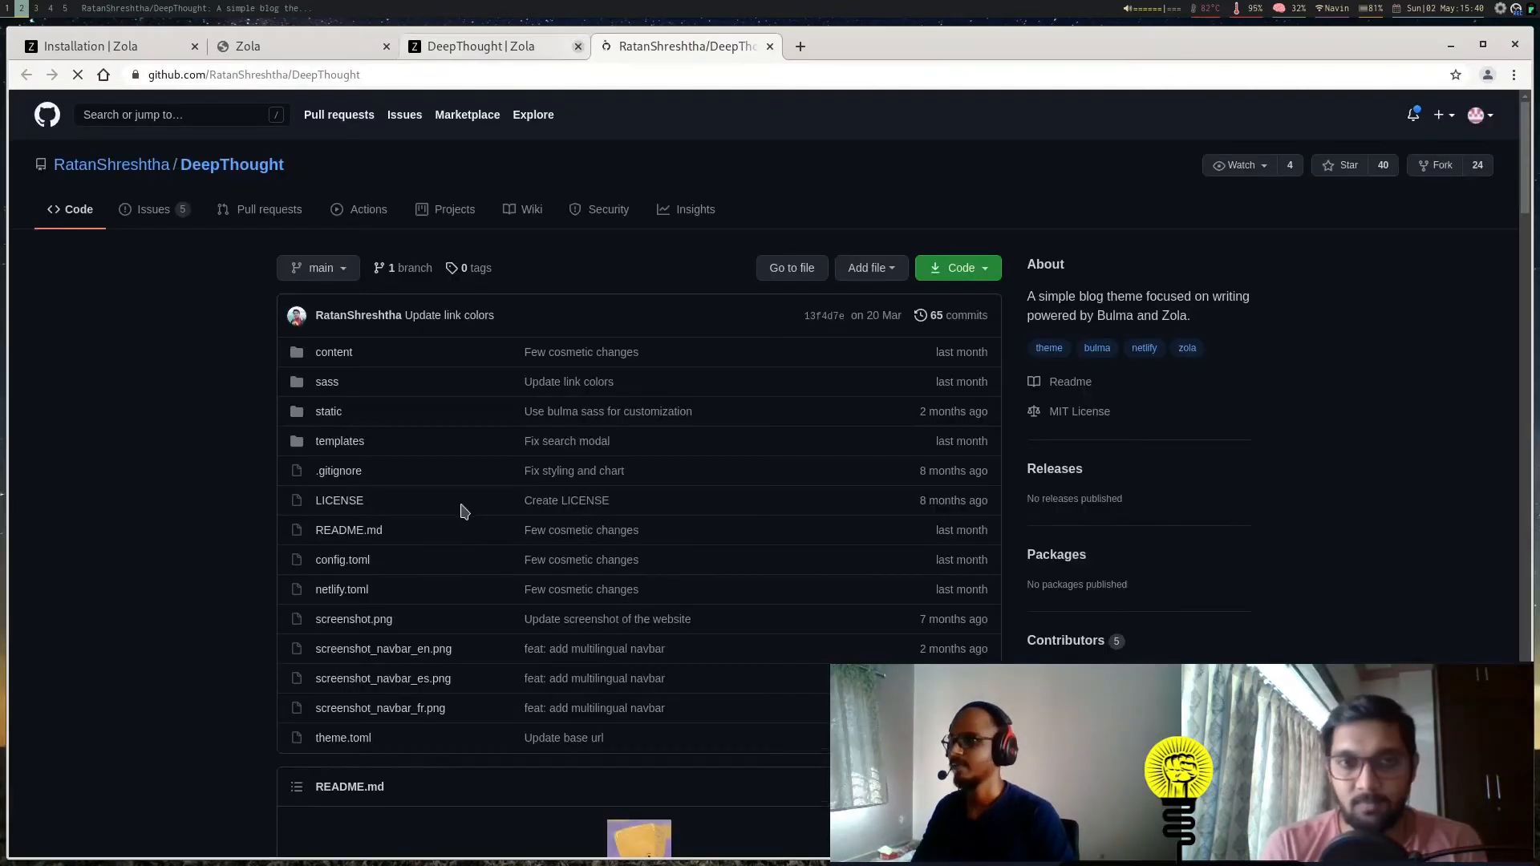
pyautogui.scroll(-8, 462, 512)
pyautogui.scroll(-3, 293, 413)
pyautogui.scroll(-5, 389, 481)
pyautogui.scroll(-3, 452, 480)
pyautogui.click(97, 47)
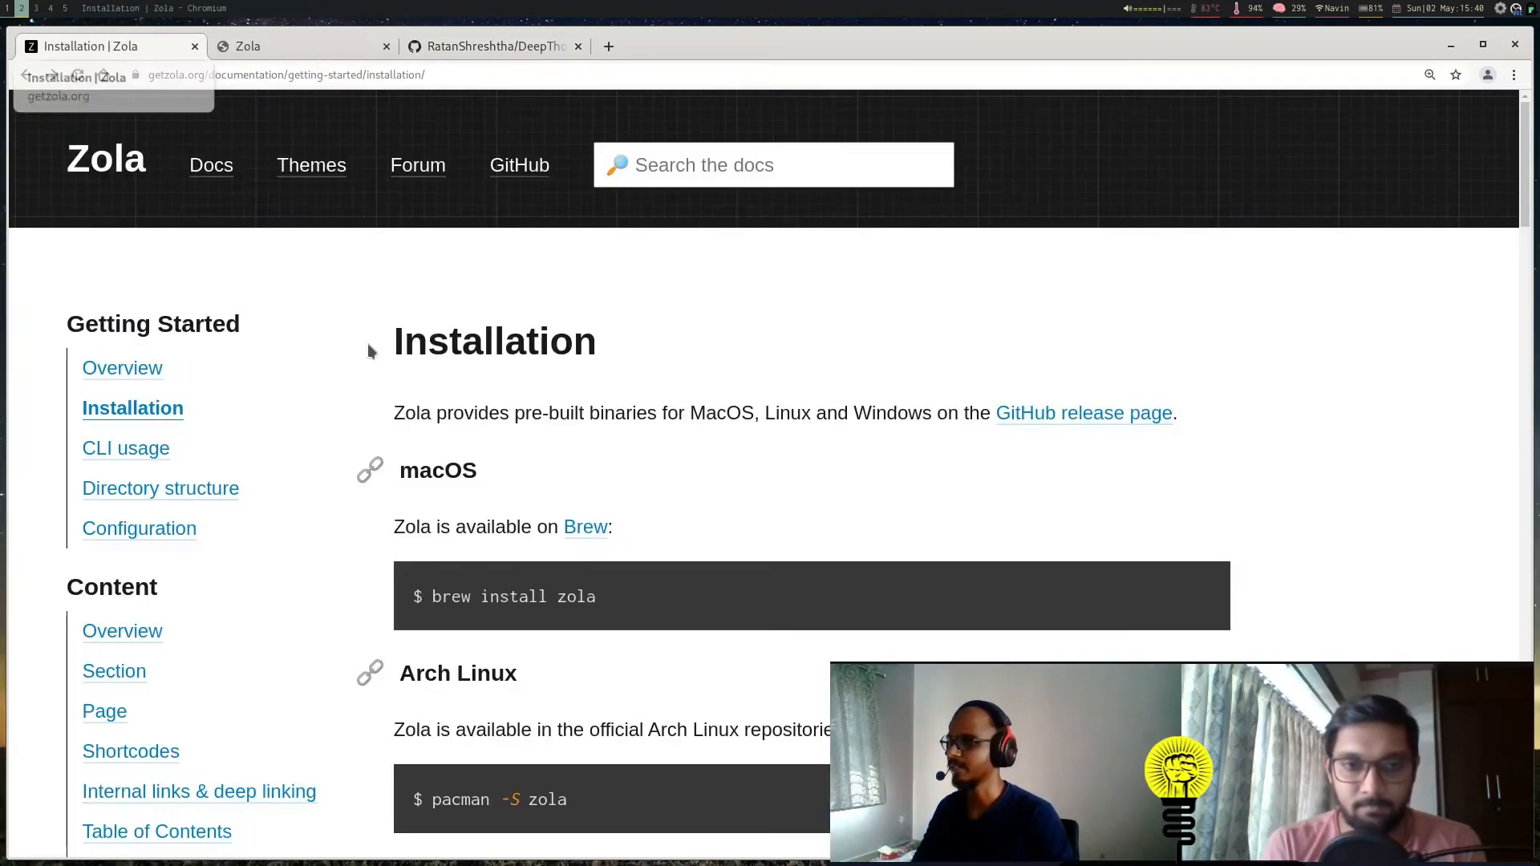
pyautogui.scroll(-2, 210, 614)
pyautogui.scroll(-3, 228, 663)
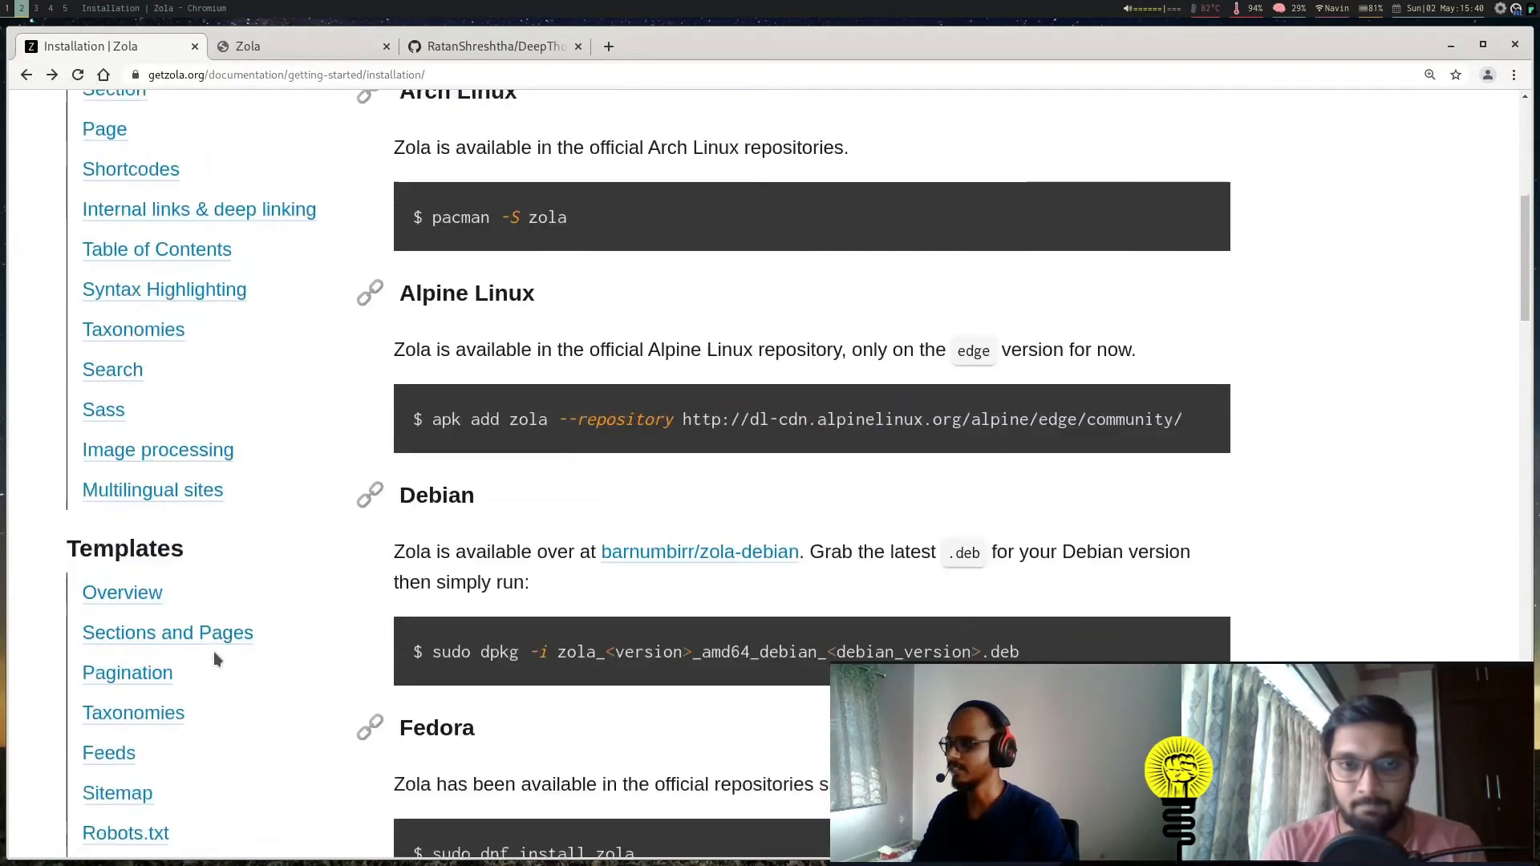
pyautogui.scroll(-1, 193, 602)
pyautogui.scroll(-2, 176, 563)
pyautogui.scroll(-1, 178, 580)
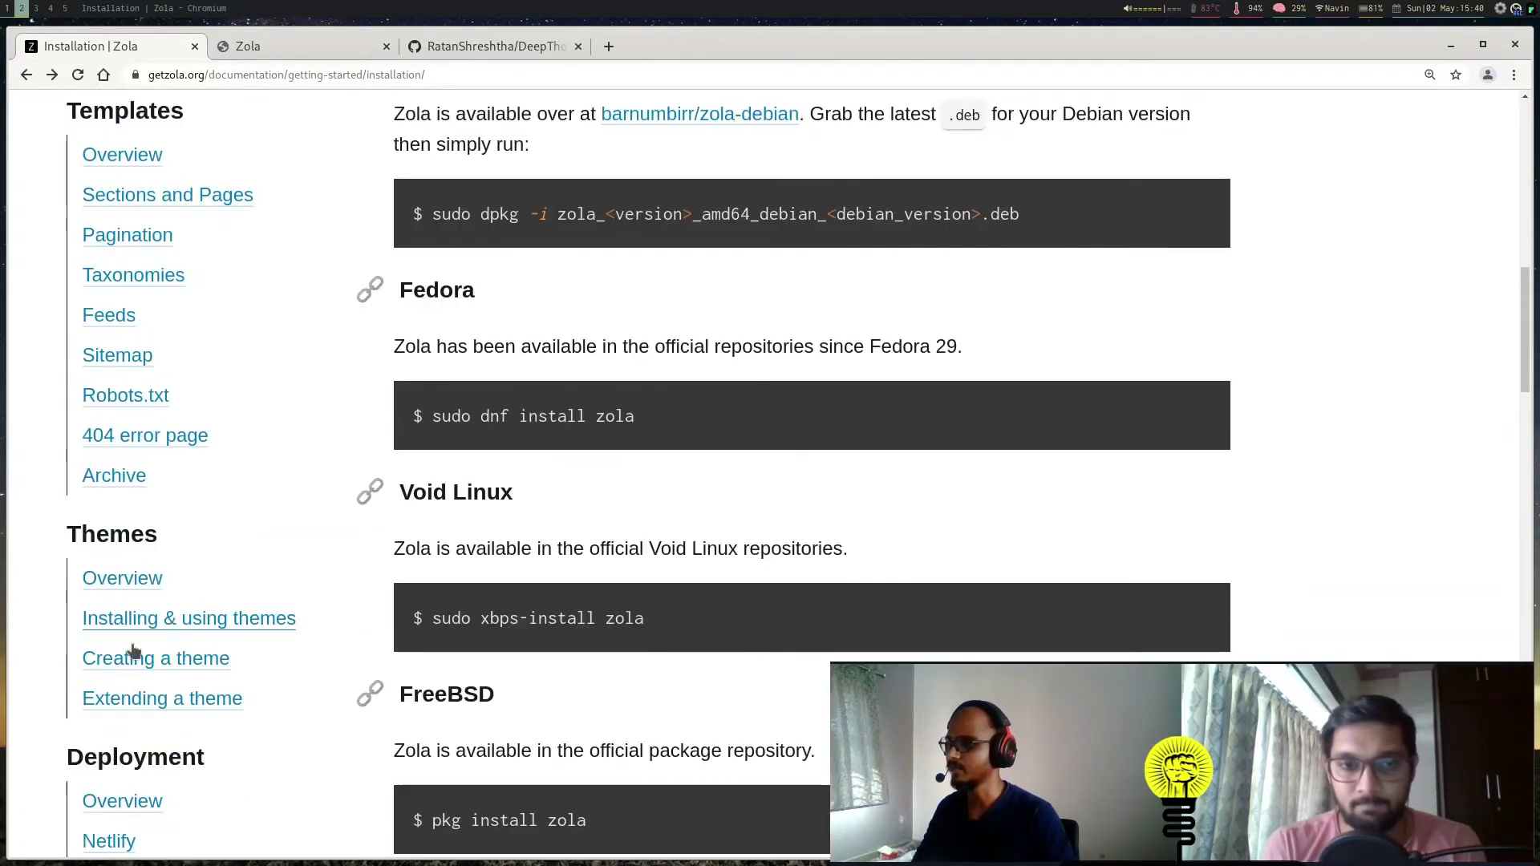
pyautogui.click(168, 621)
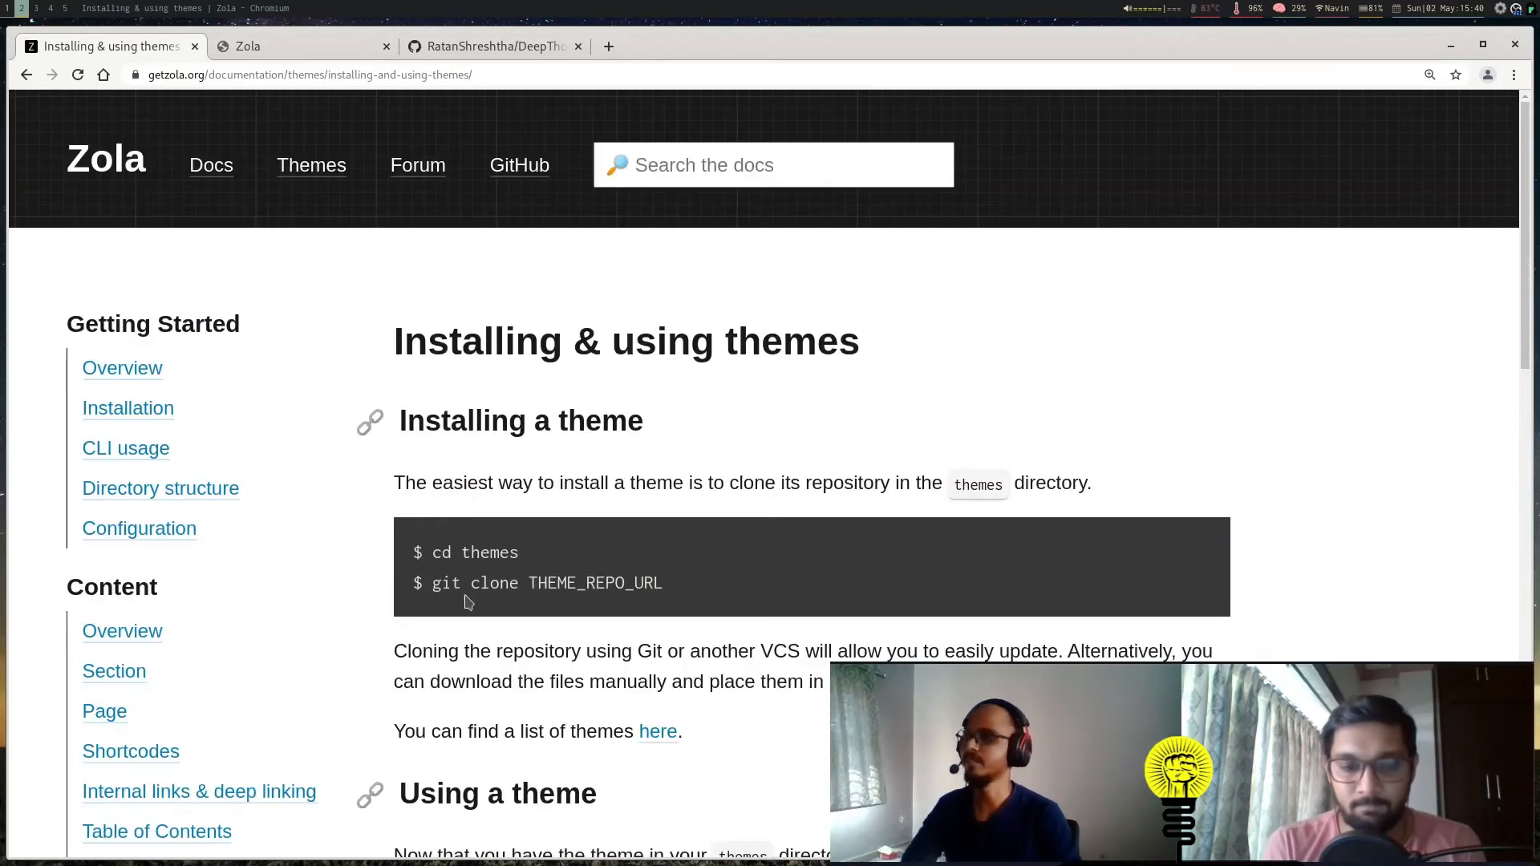
pyautogui.moveTo(461, 552); pyautogui.dragTo(520, 553)
pyautogui.click(452, 586)
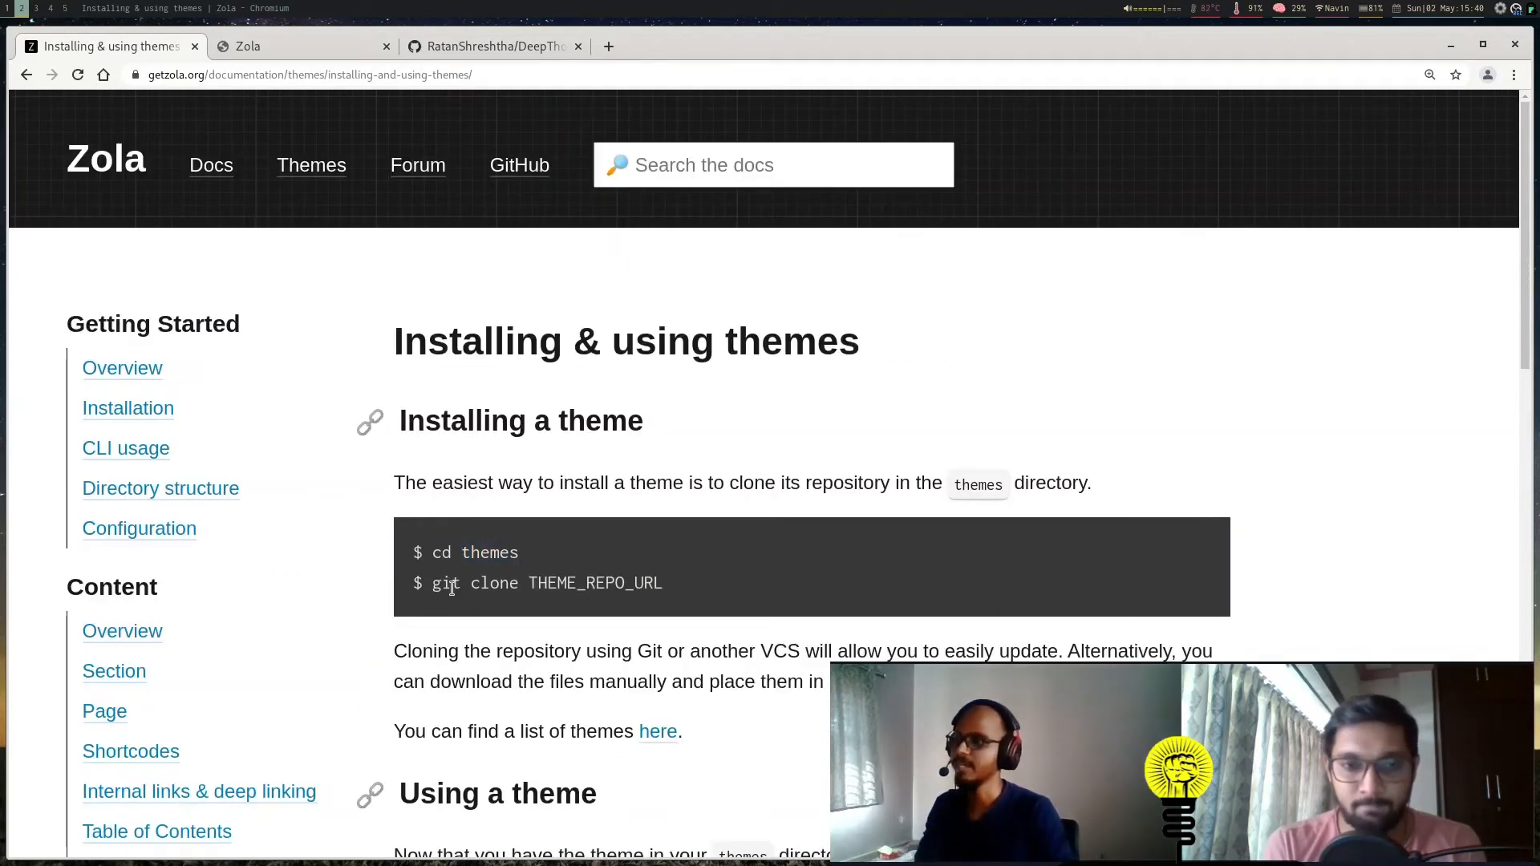
pyautogui.click(487, 48)
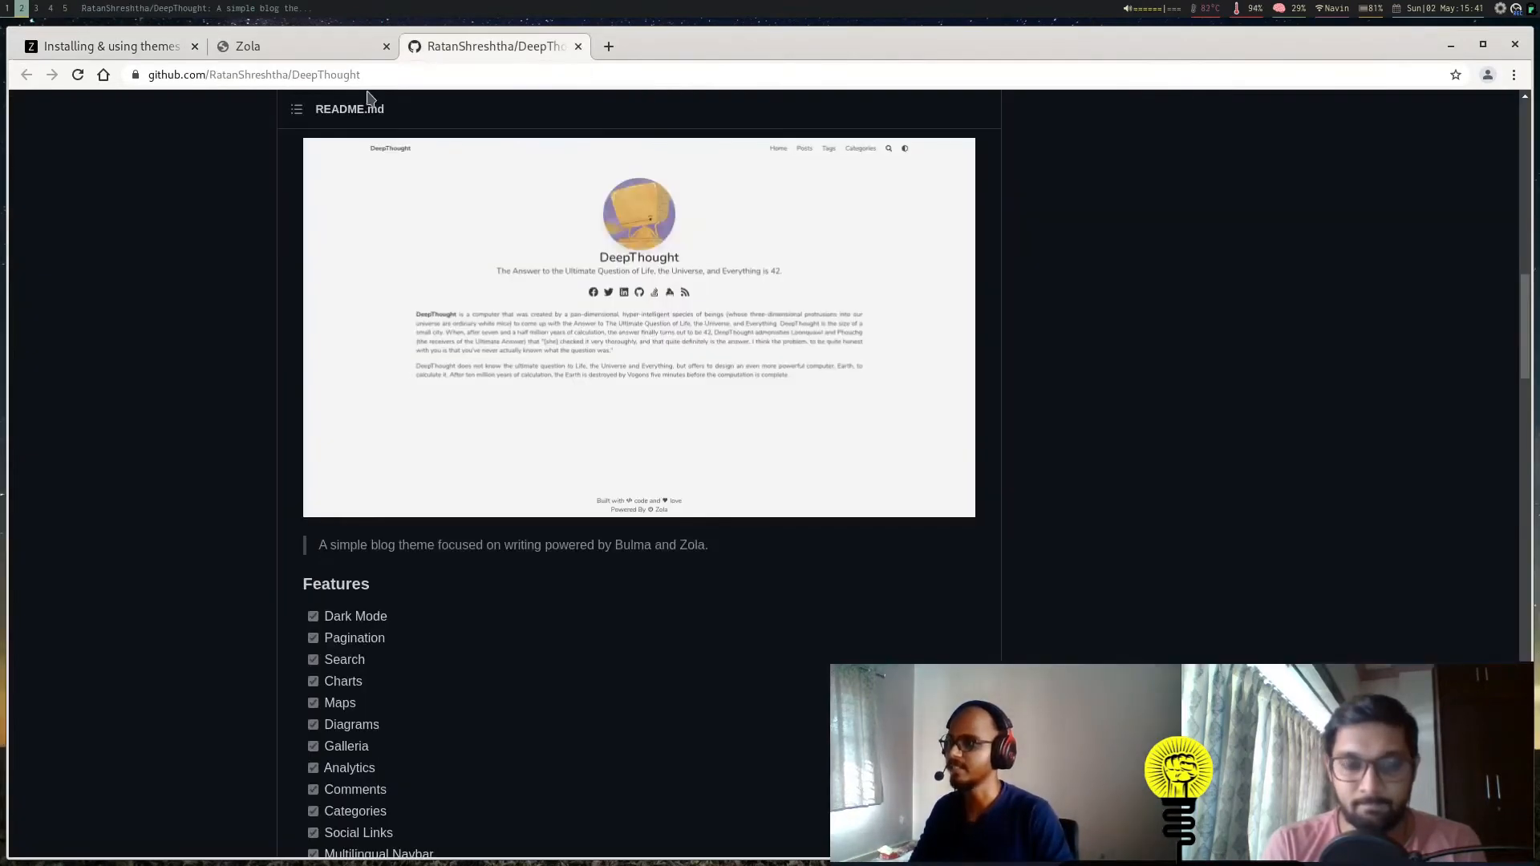
pyautogui.scroll(2, 585, 406)
pyautogui.scroll(6, 649, 398)
pyautogui.scroll(1, 688, 397)
pyautogui.scroll(3, 688, 397)
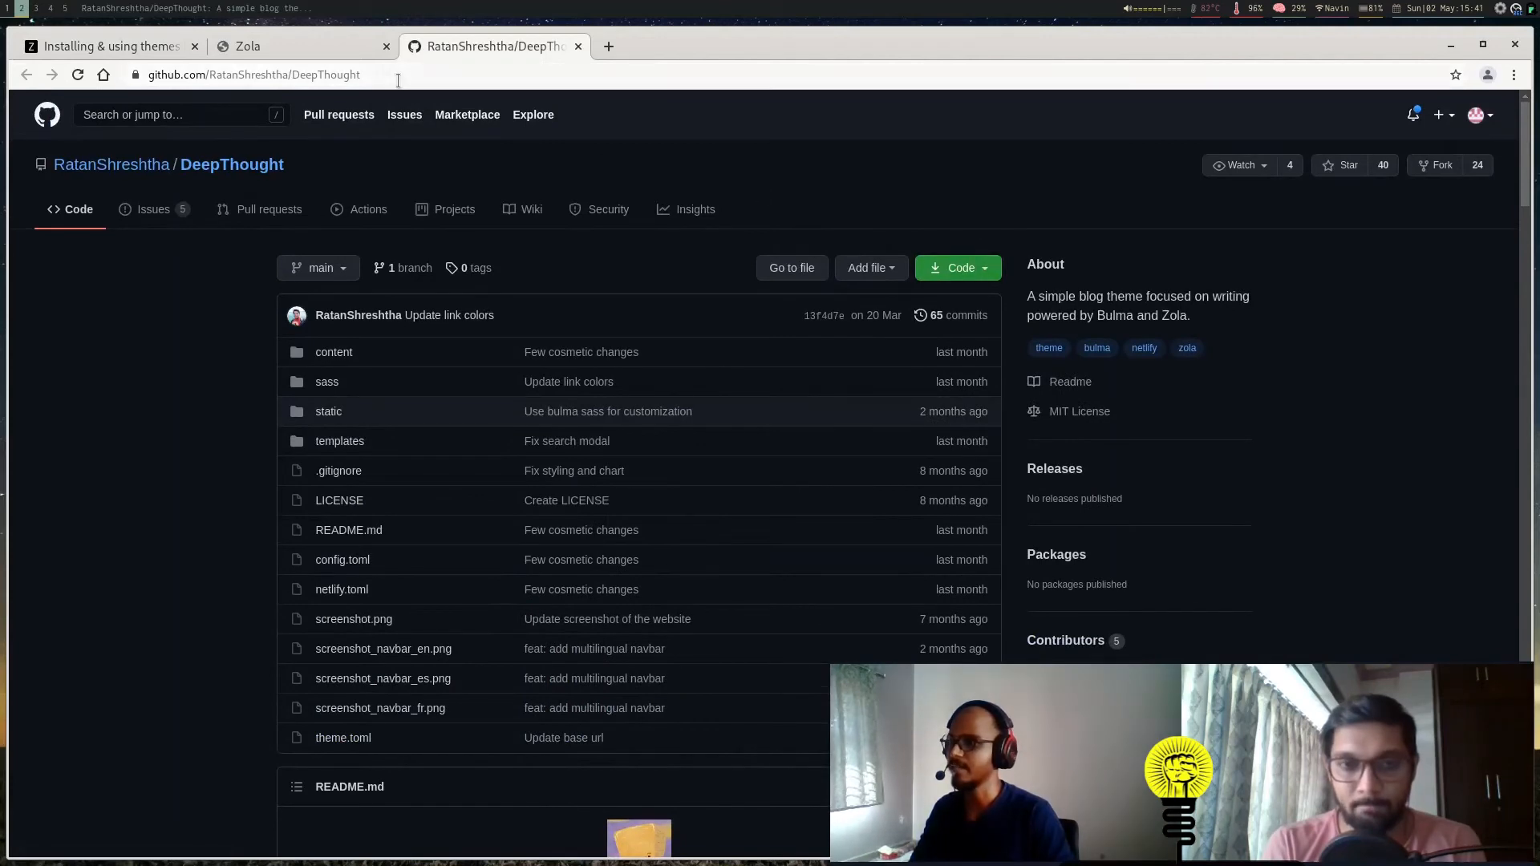
pyautogui.click(969, 269)
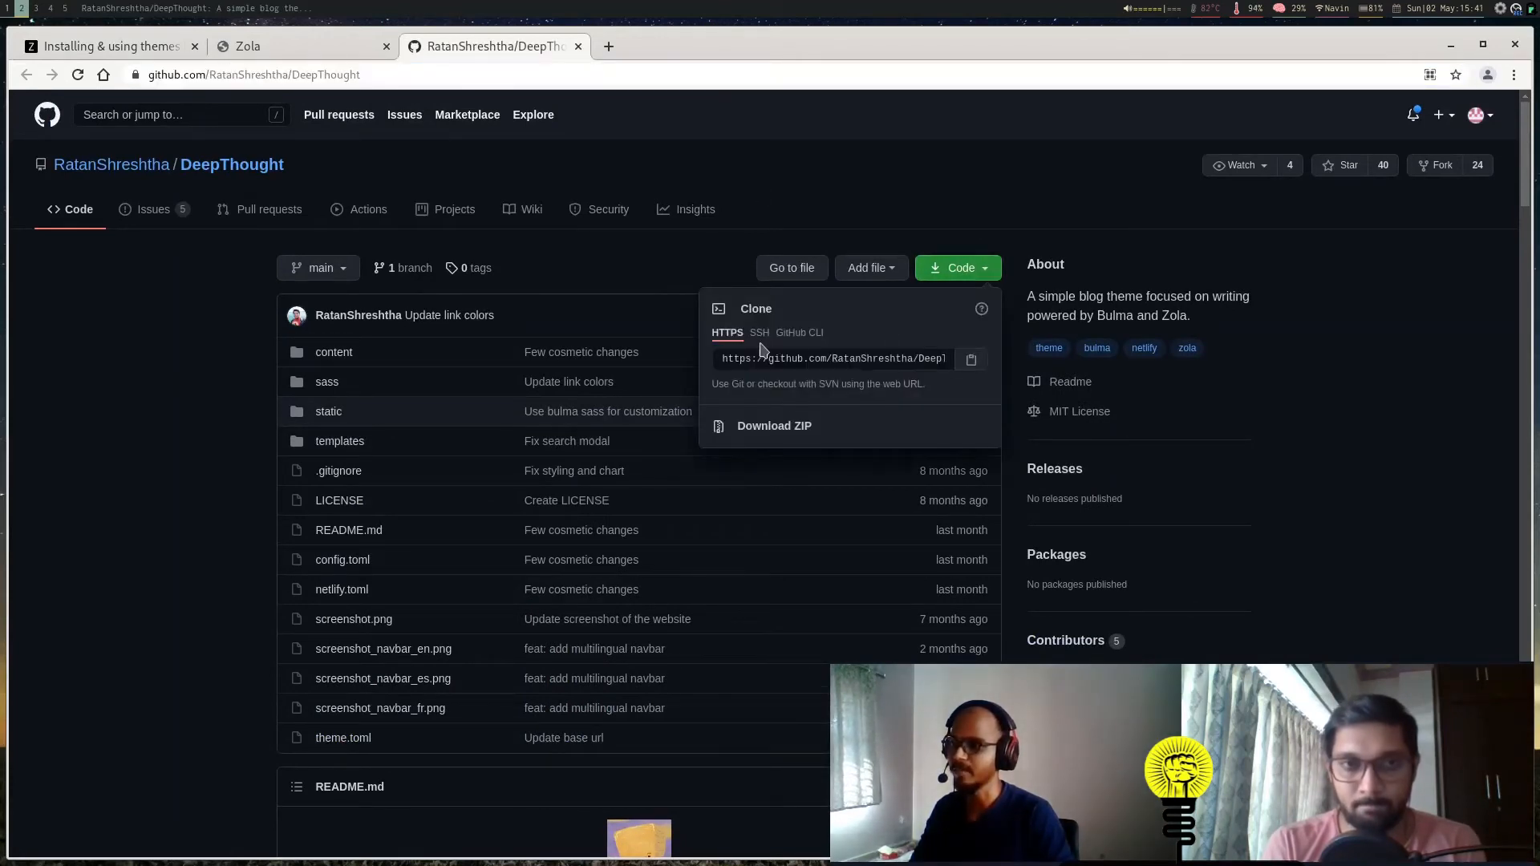
# Step: Copy the clone URL and git clone DeepThought into themes, confirming the DeepThought folder with ls
pyautogui.click(869, 157)
pyautogui.press('super+1')
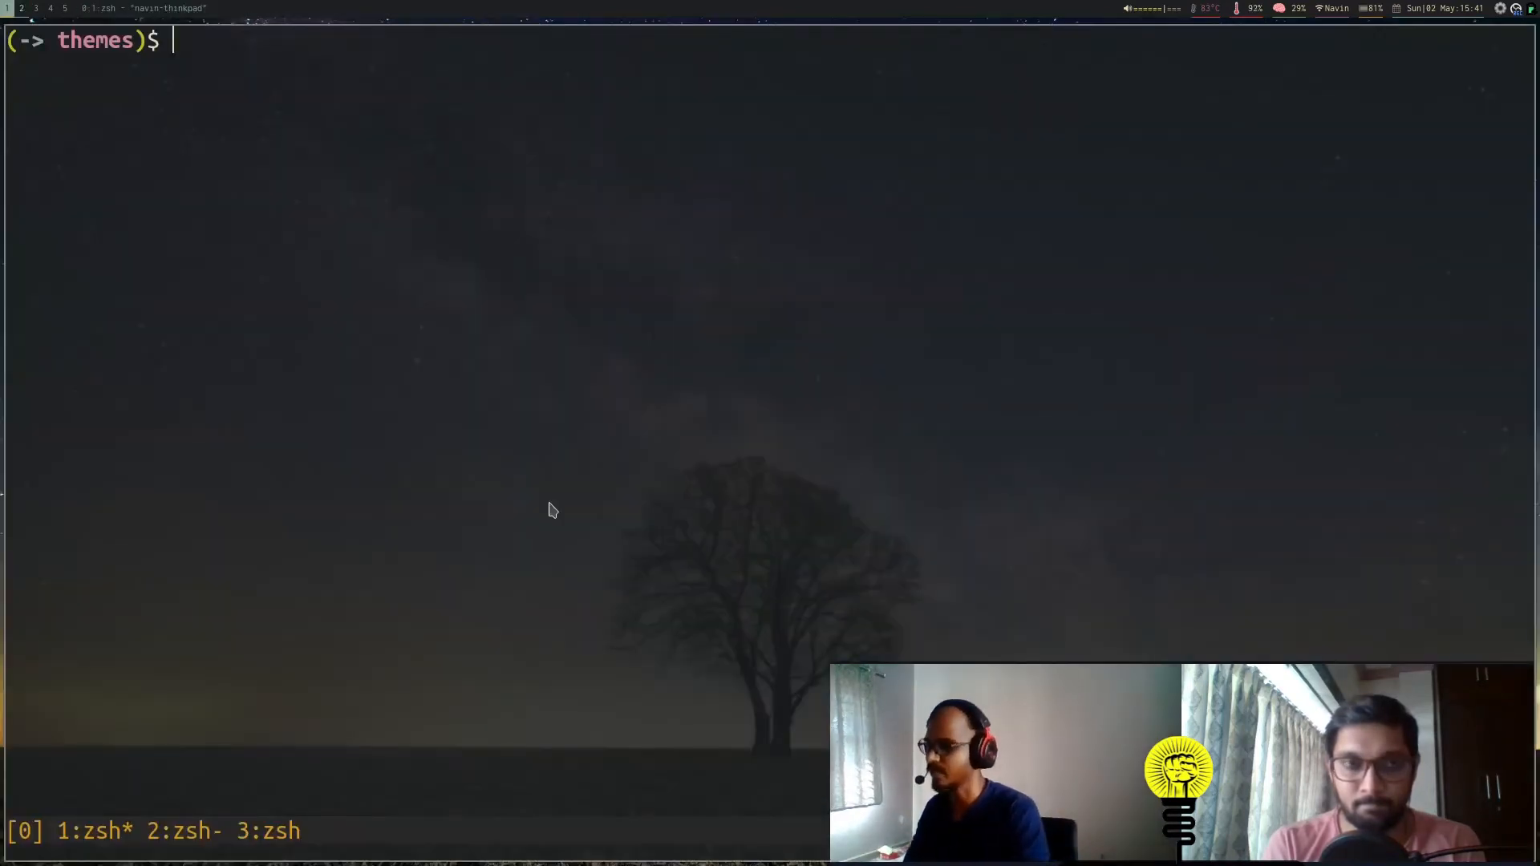
pyautogui.write('pwd')
pyautogui.press('Return')
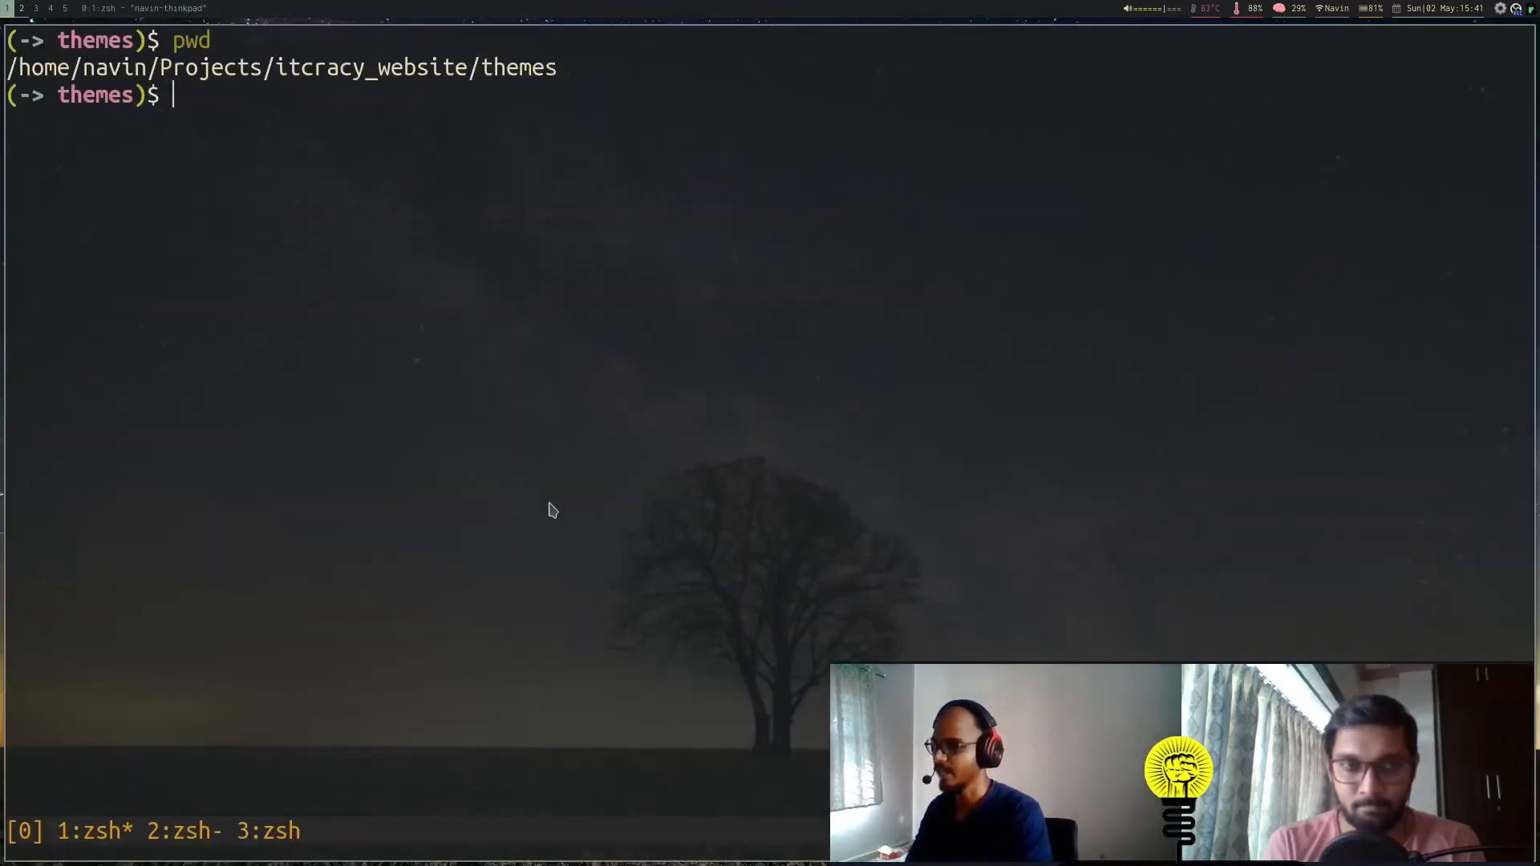
pyautogui.write('git clone')
pyautogui.write('https://github.com/RatanShreshtha/DeepThought.git')
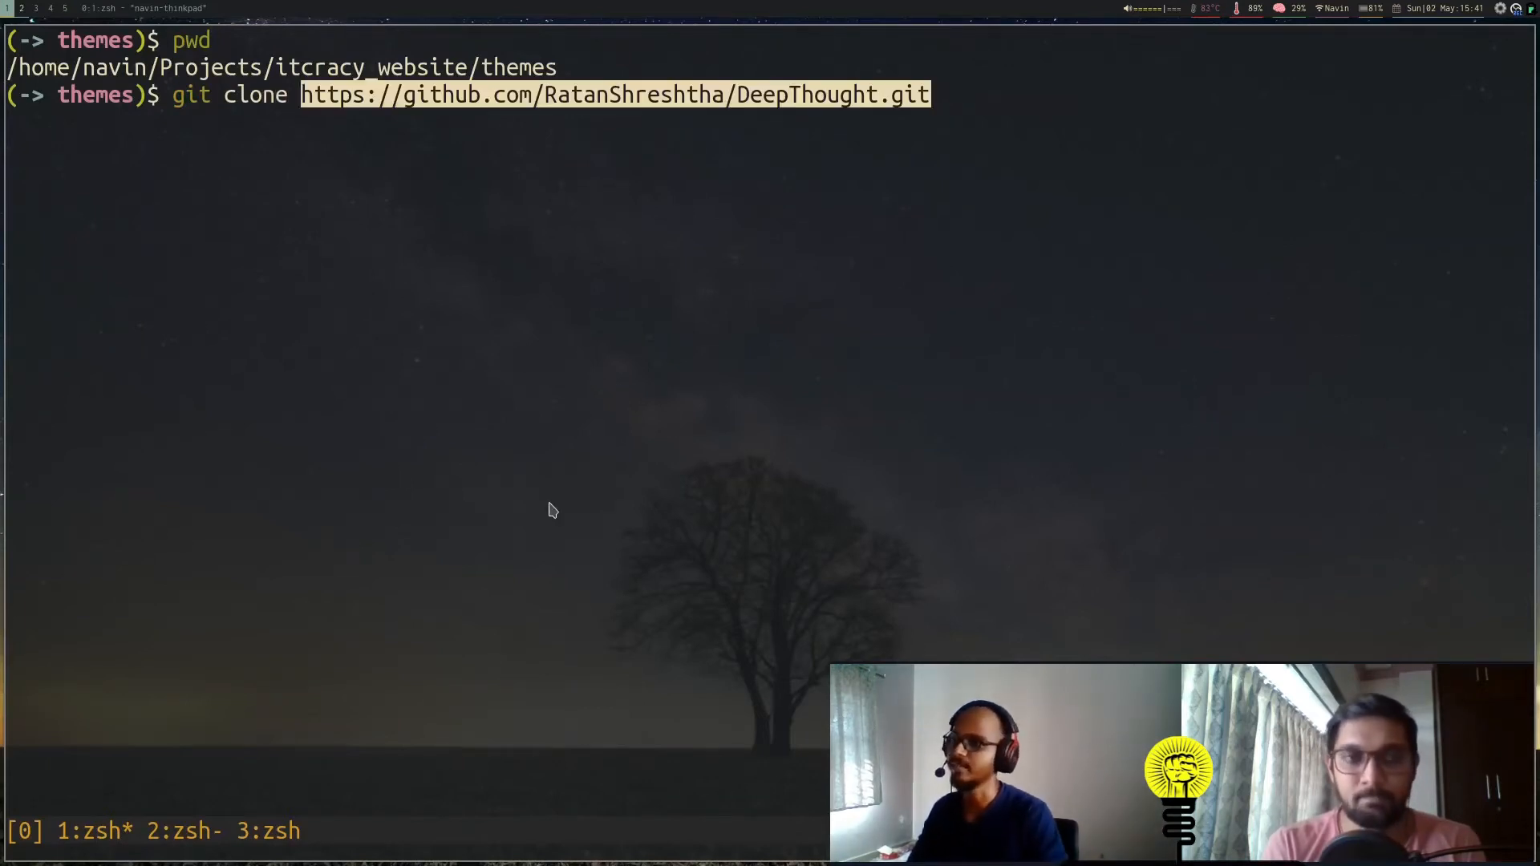
pyautogui.press('Return')
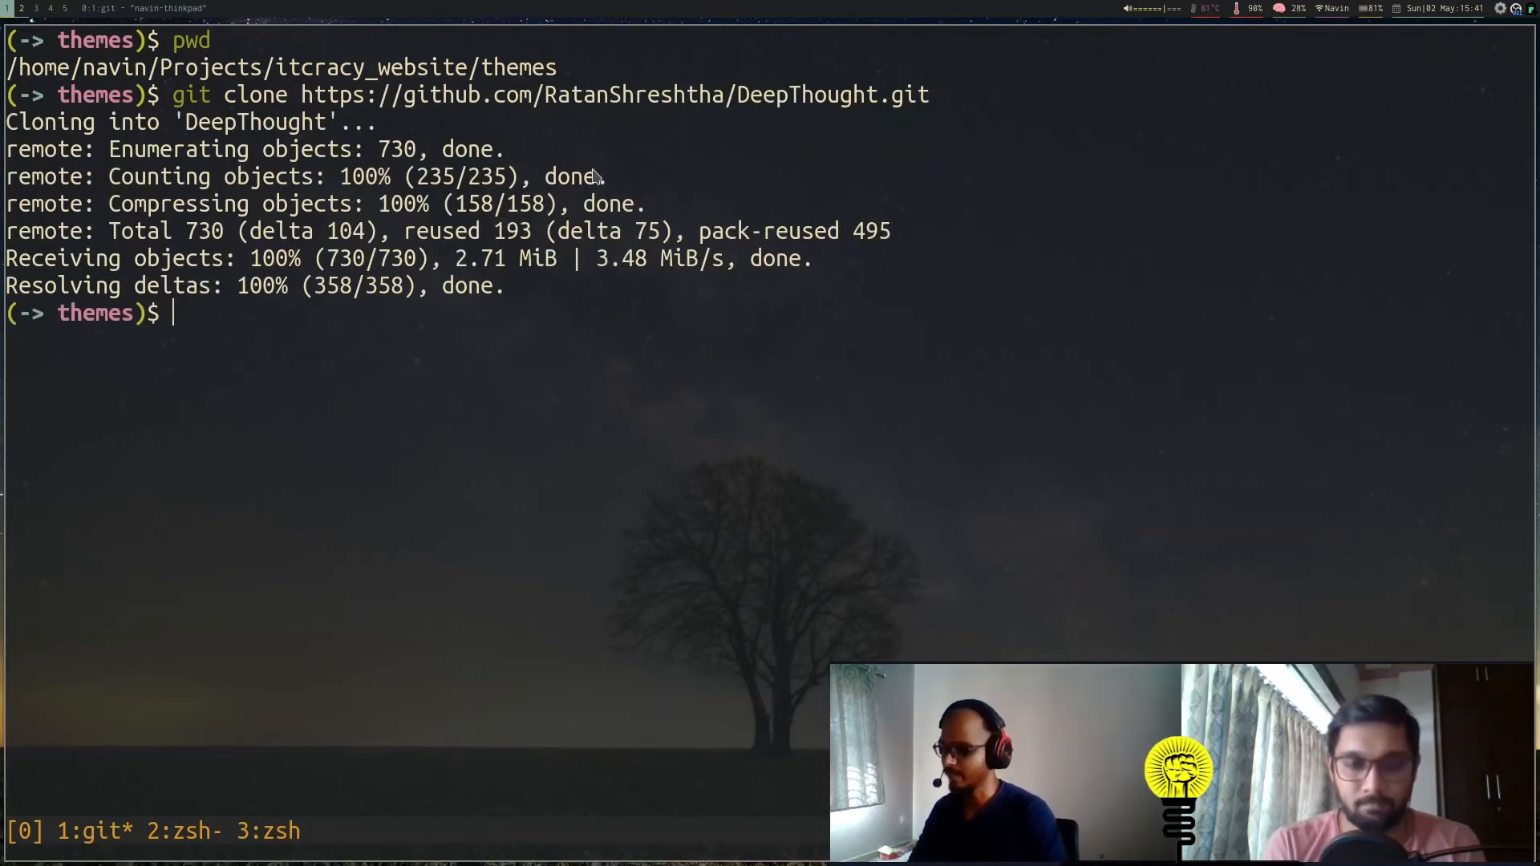
pyautogui.write('ls')
pyautogui.press('Return')
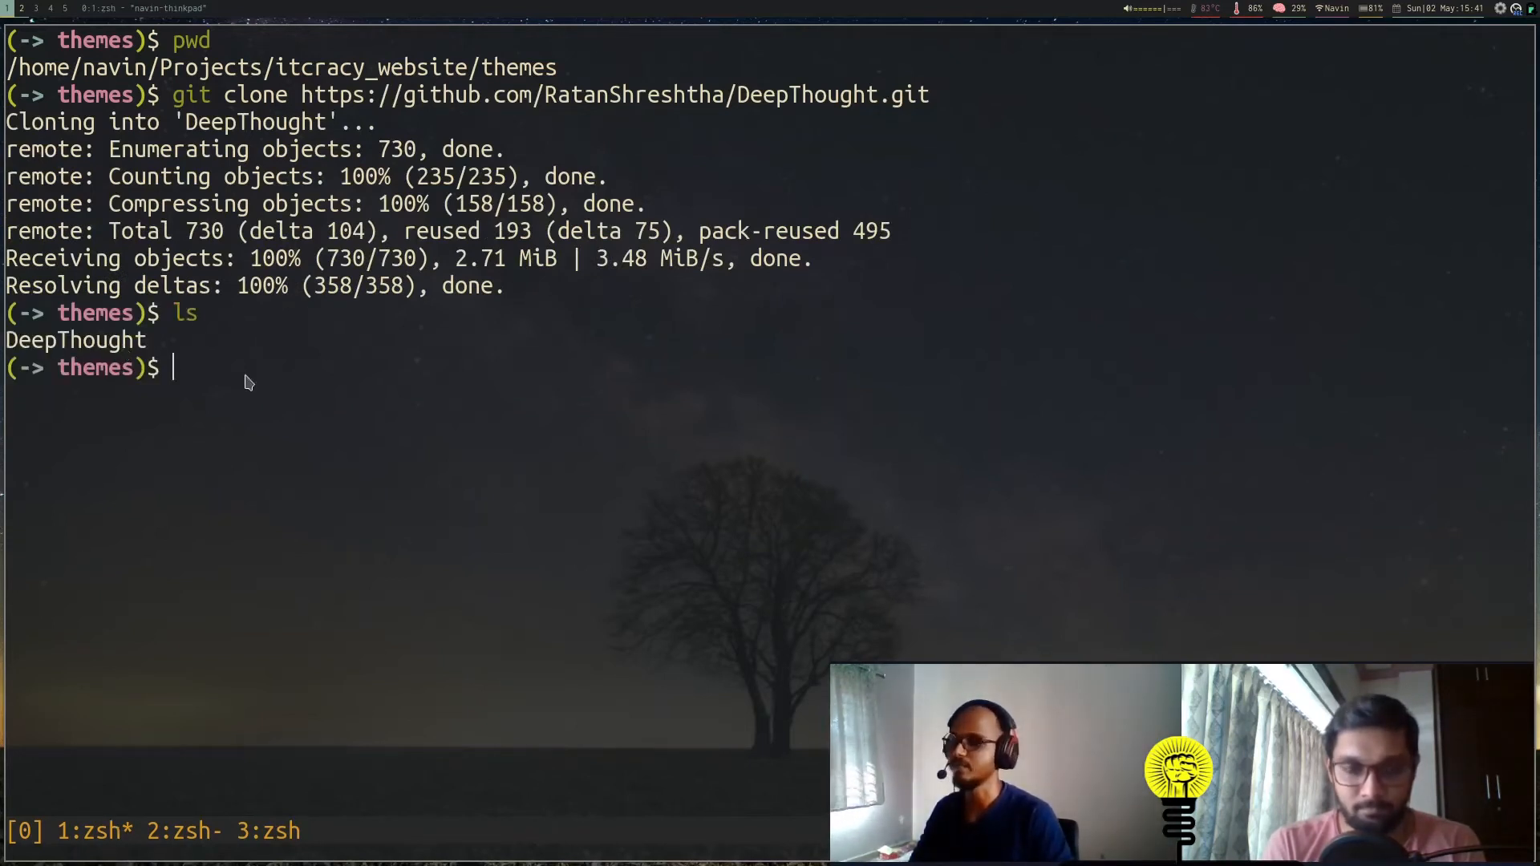
pyautogui.hotkey('ctrl', 'l')
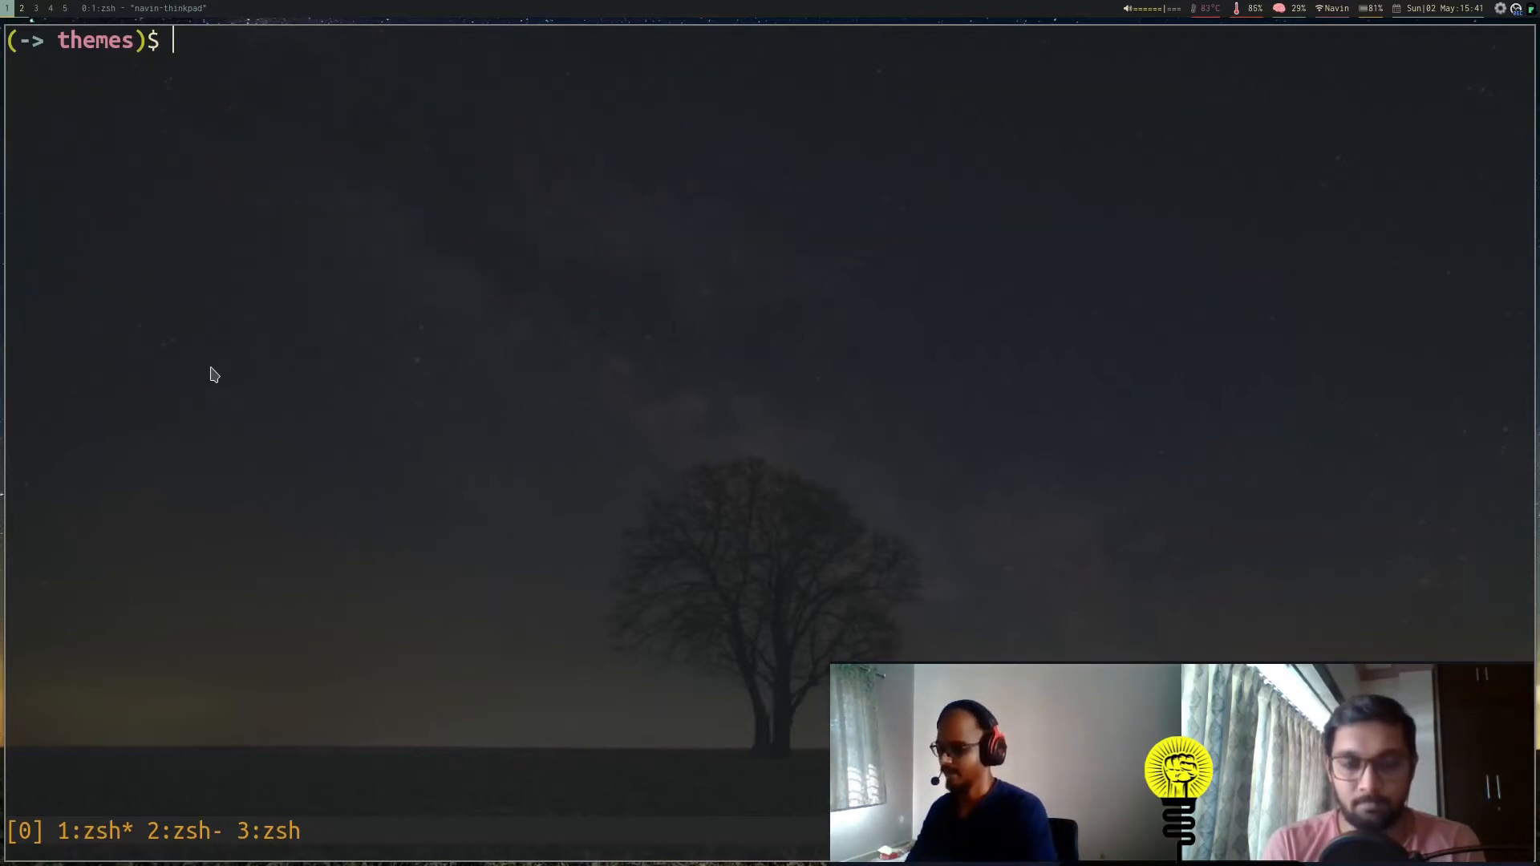
# Step: Read the docs' 'Using a theme' section, highlighting the theme variable and the simple-blog example
pyautogui.press('super+2')
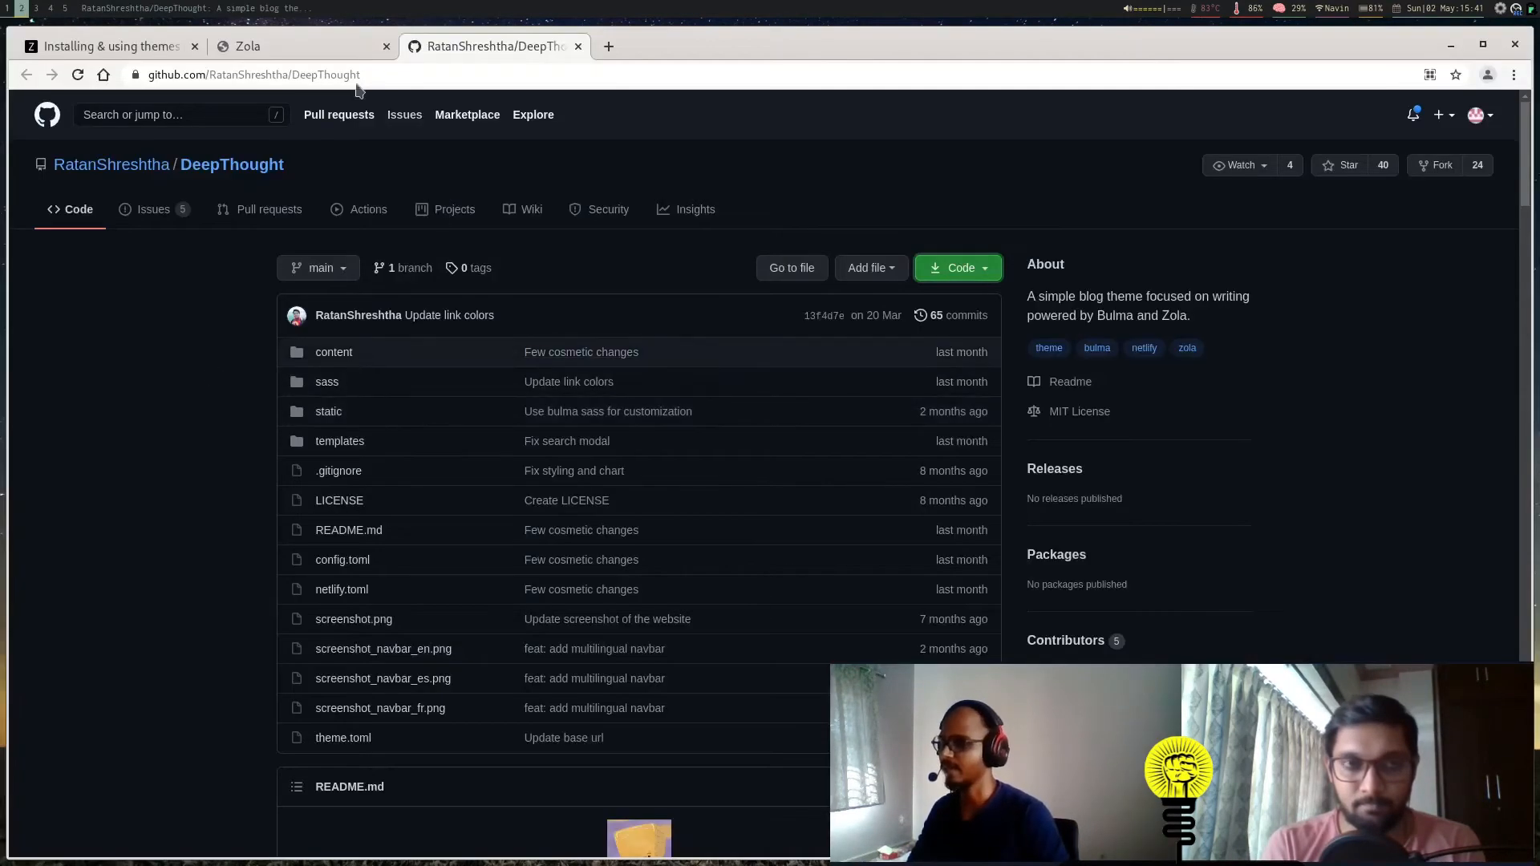
pyautogui.click(115, 45)
pyautogui.scroll(-2, 489, 625)
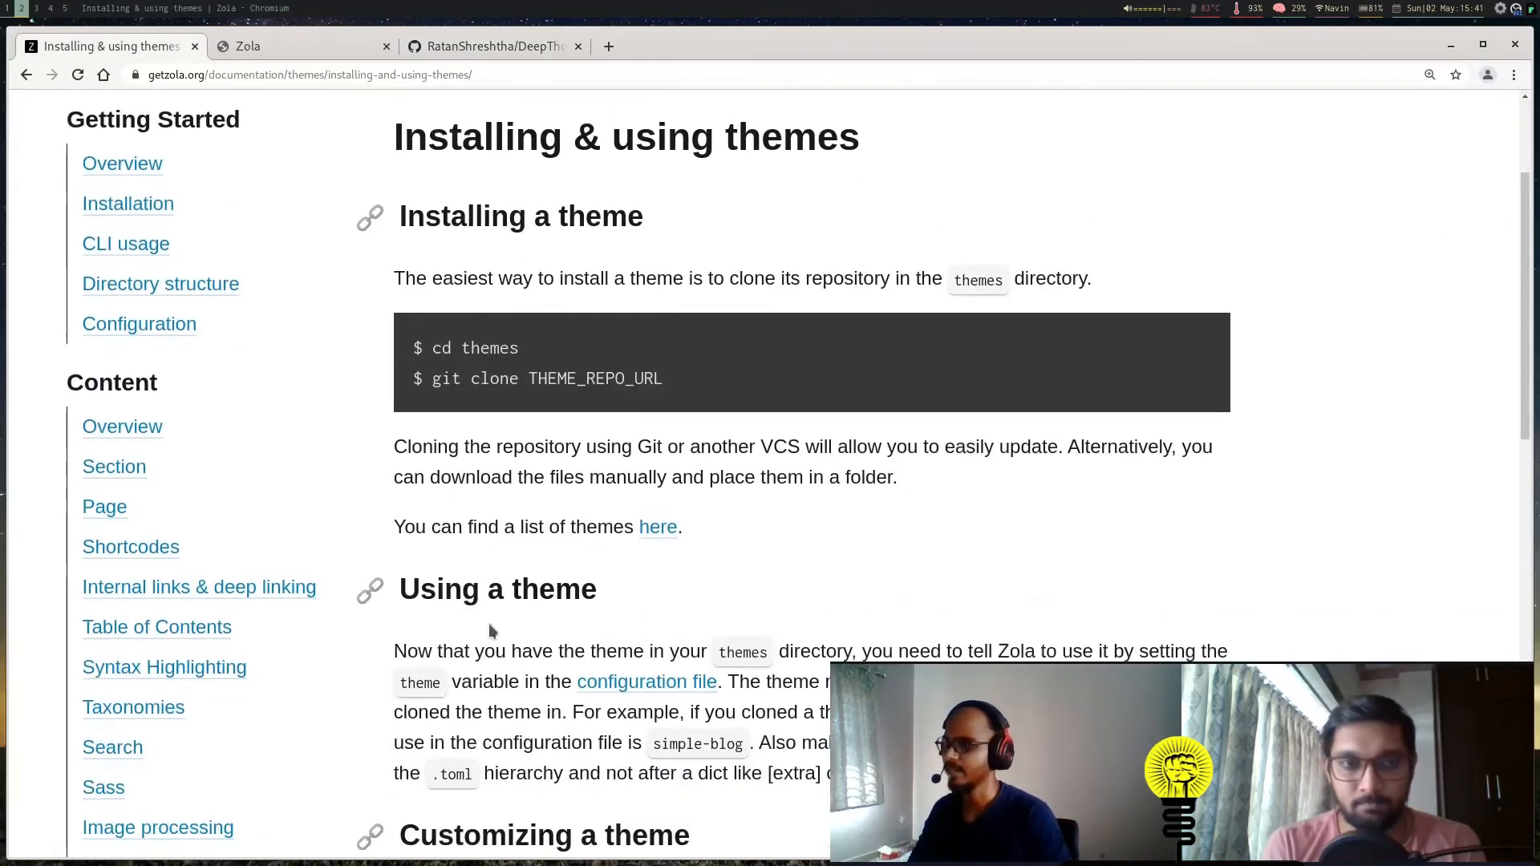
pyautogui.scroll(-1, 542, 626)
pyautogui.scroll(-2, 426, 309)
pyautogui.moveTo(427, 310); pyautogui.dragTo(619, 322)
pyautogui.click(625, 337)
pyautogui.scroll(-1, 536, 647)
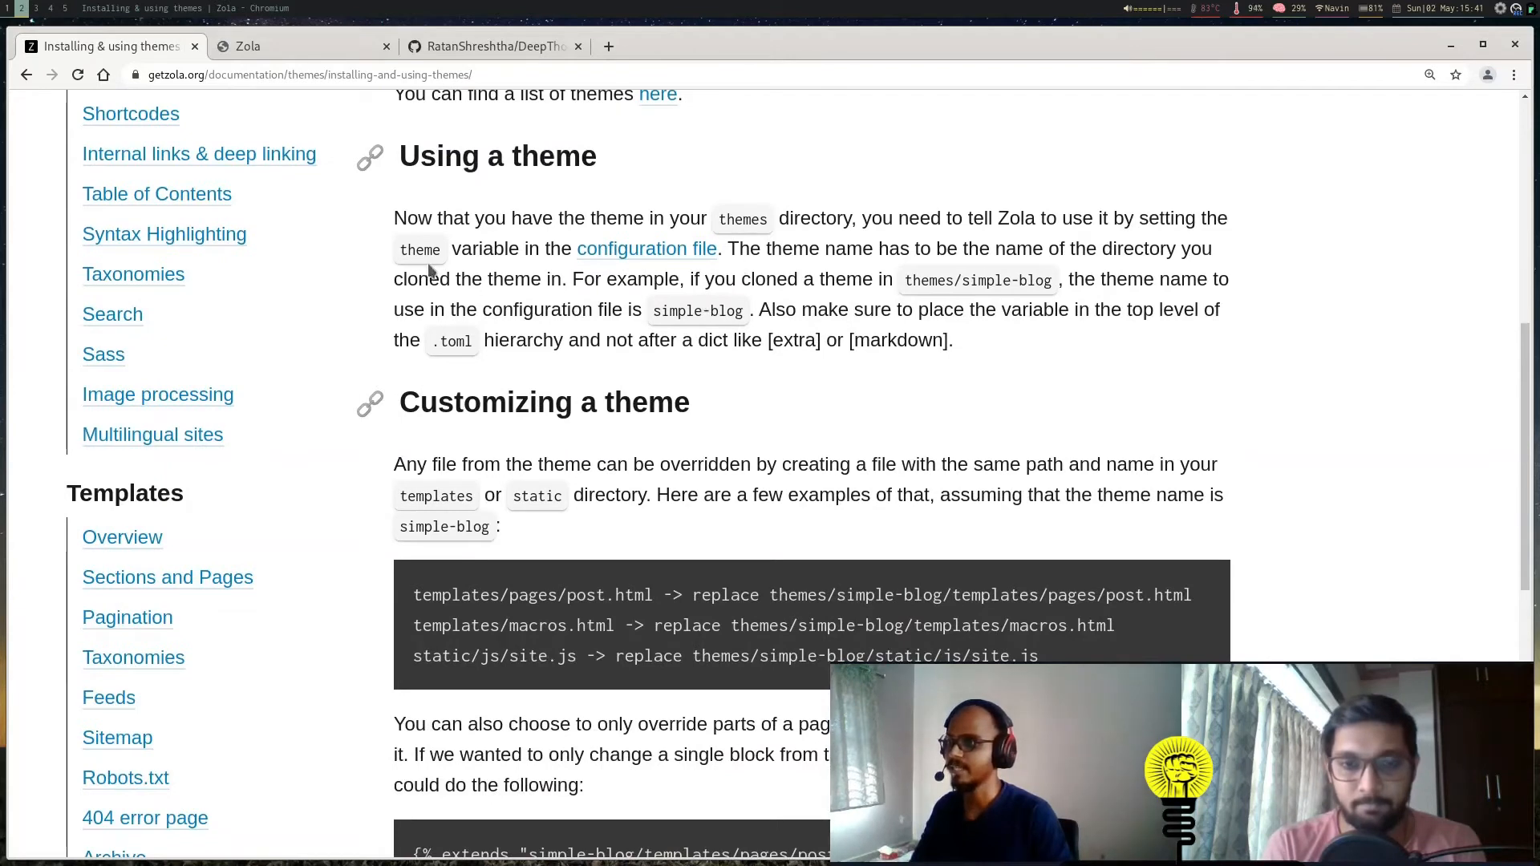
pyautogui.moveTo(407, 250); pyautogui.dragTo(462, 250)
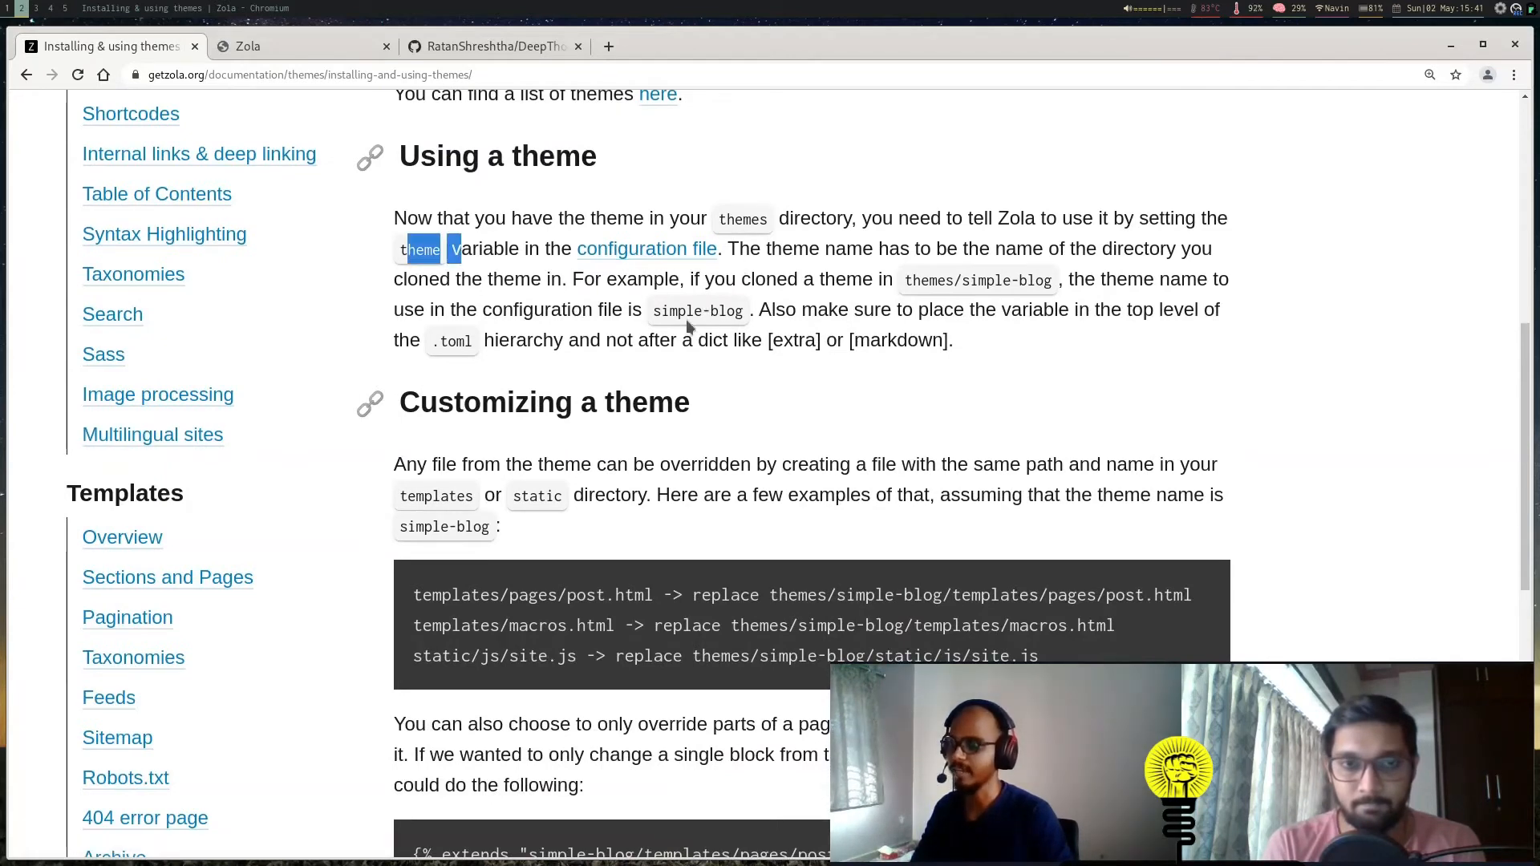
pyautogui.moveTo(656, 310); pyautogui.dragTo(746, 311)
pyautogui.click(746, 339)
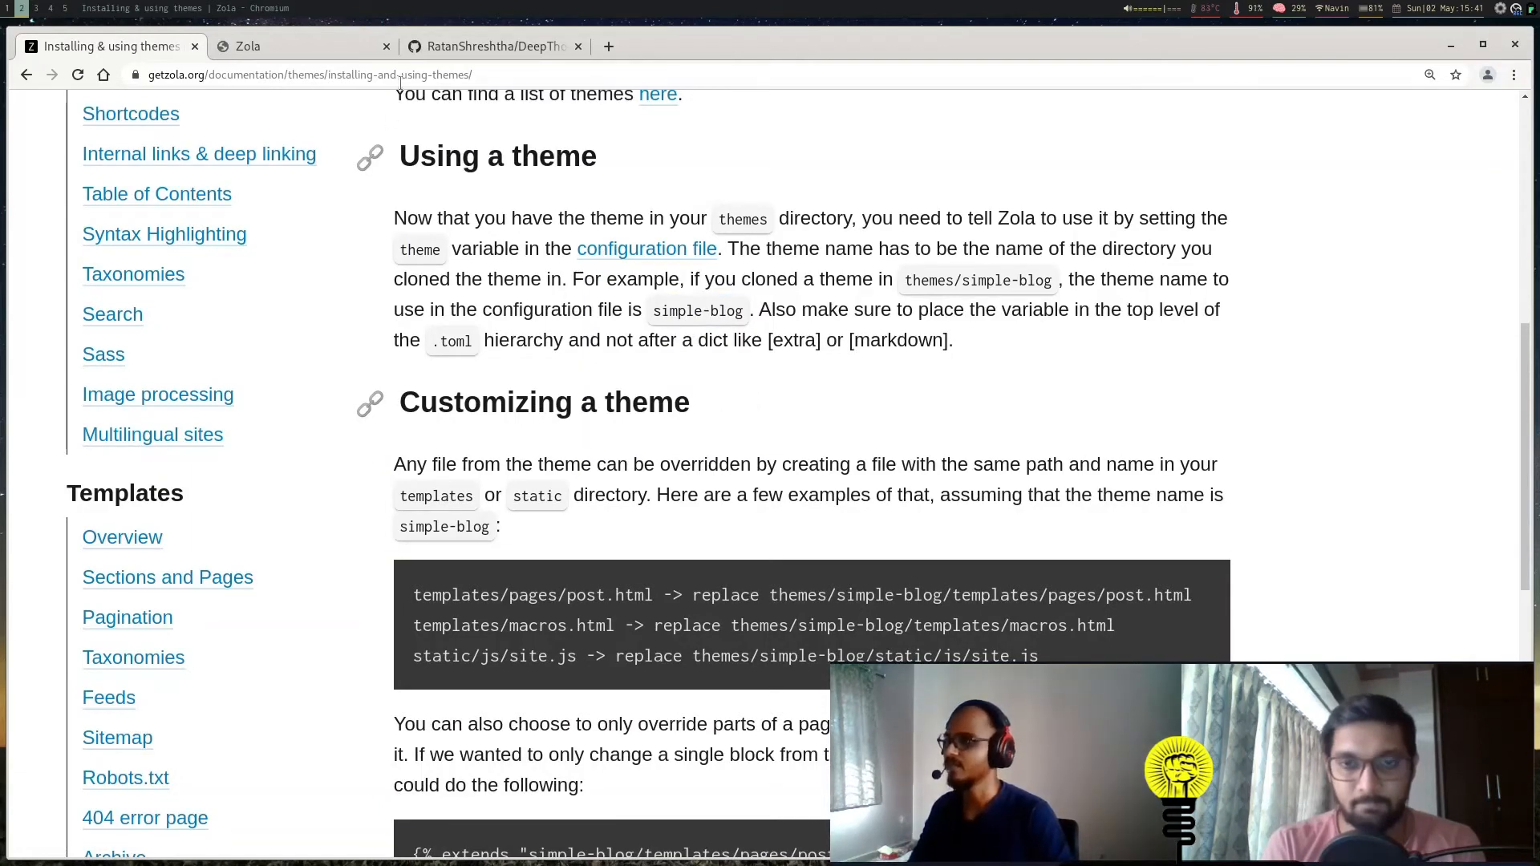
# Step: Return to the site folder in the terminal and load config.toml into Neovim
pyautogui.press('super+1')
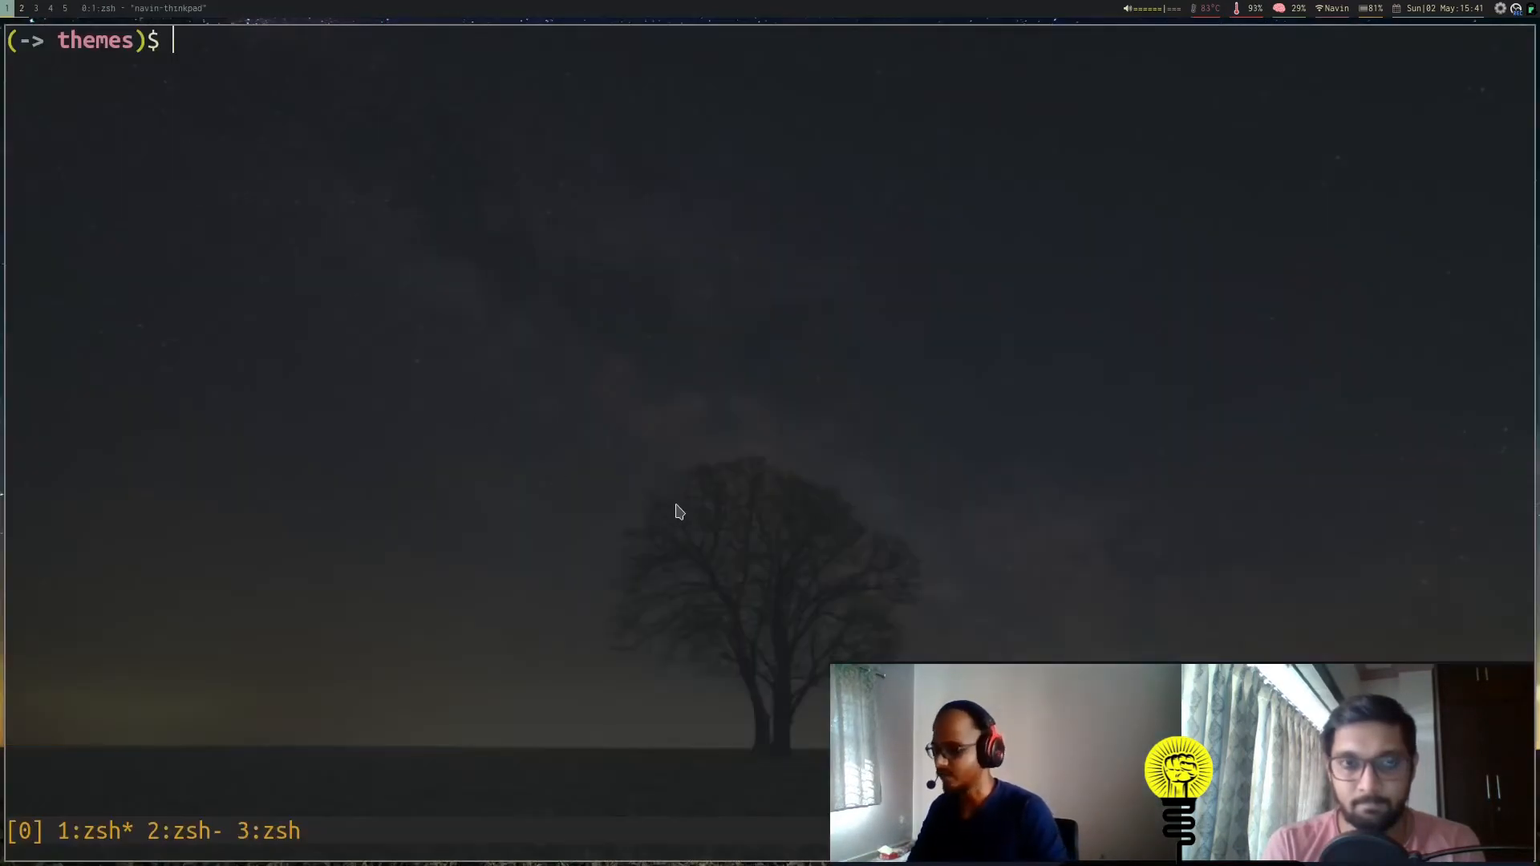
pyautogui.press('Up')
pyautogui.press('Up')
pyautogui.write('ls')
pyautogui.press('Return')
pyautogui.write('nvim con')
pyautogui.press('Tab')
pyautogui.press('Return')
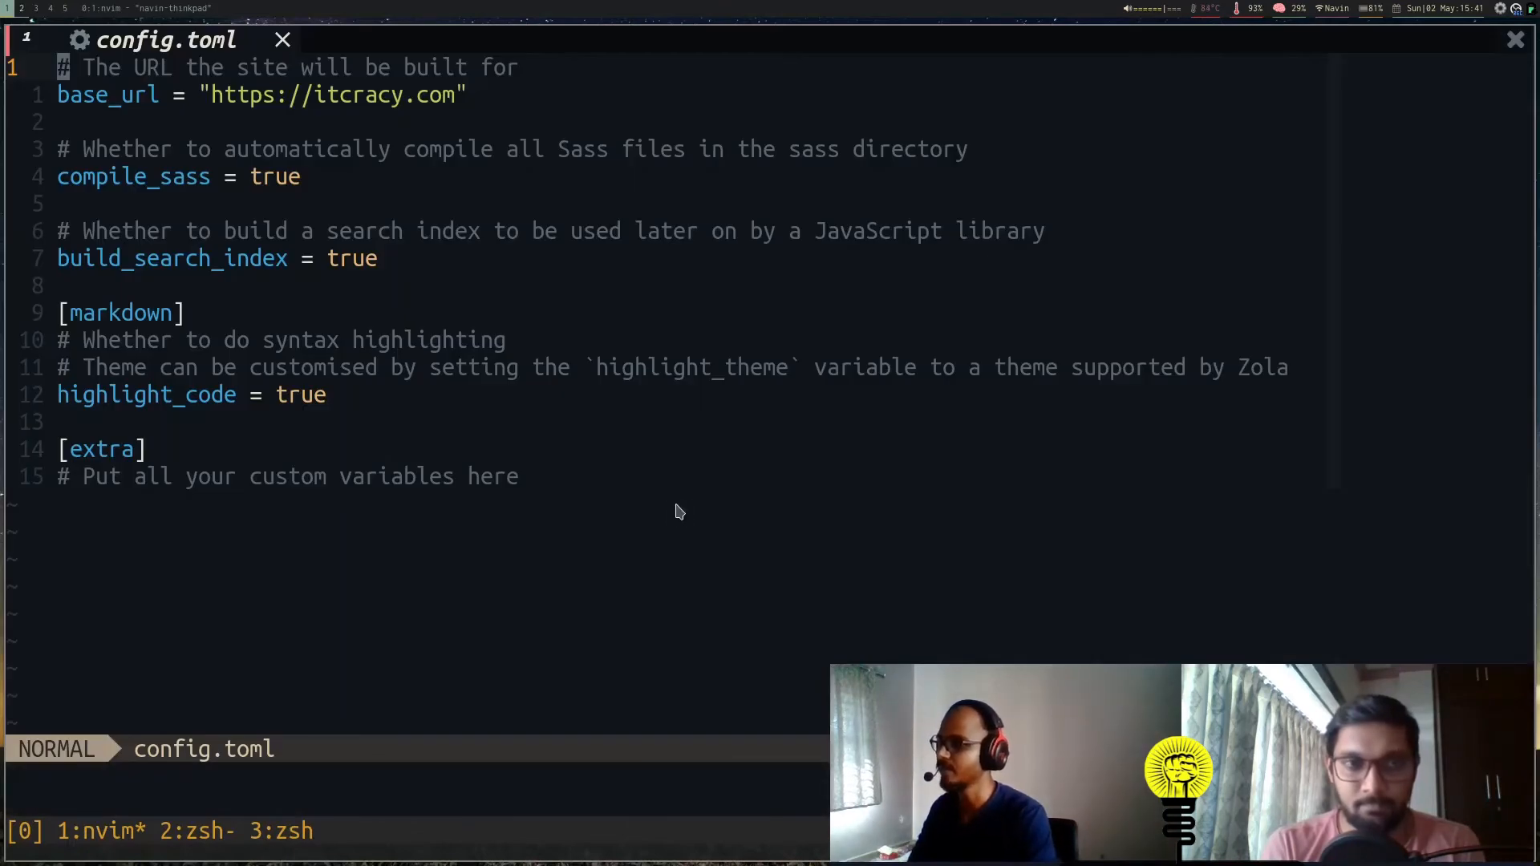
# Step: Undo the misplaced blank lines under highlight_code and move up to build_search_index
pyautogui.press('1')
pyautogui.press('2')
pyautogui.press('j')
pyautogui.press('o')
pyautogui.press('Return')
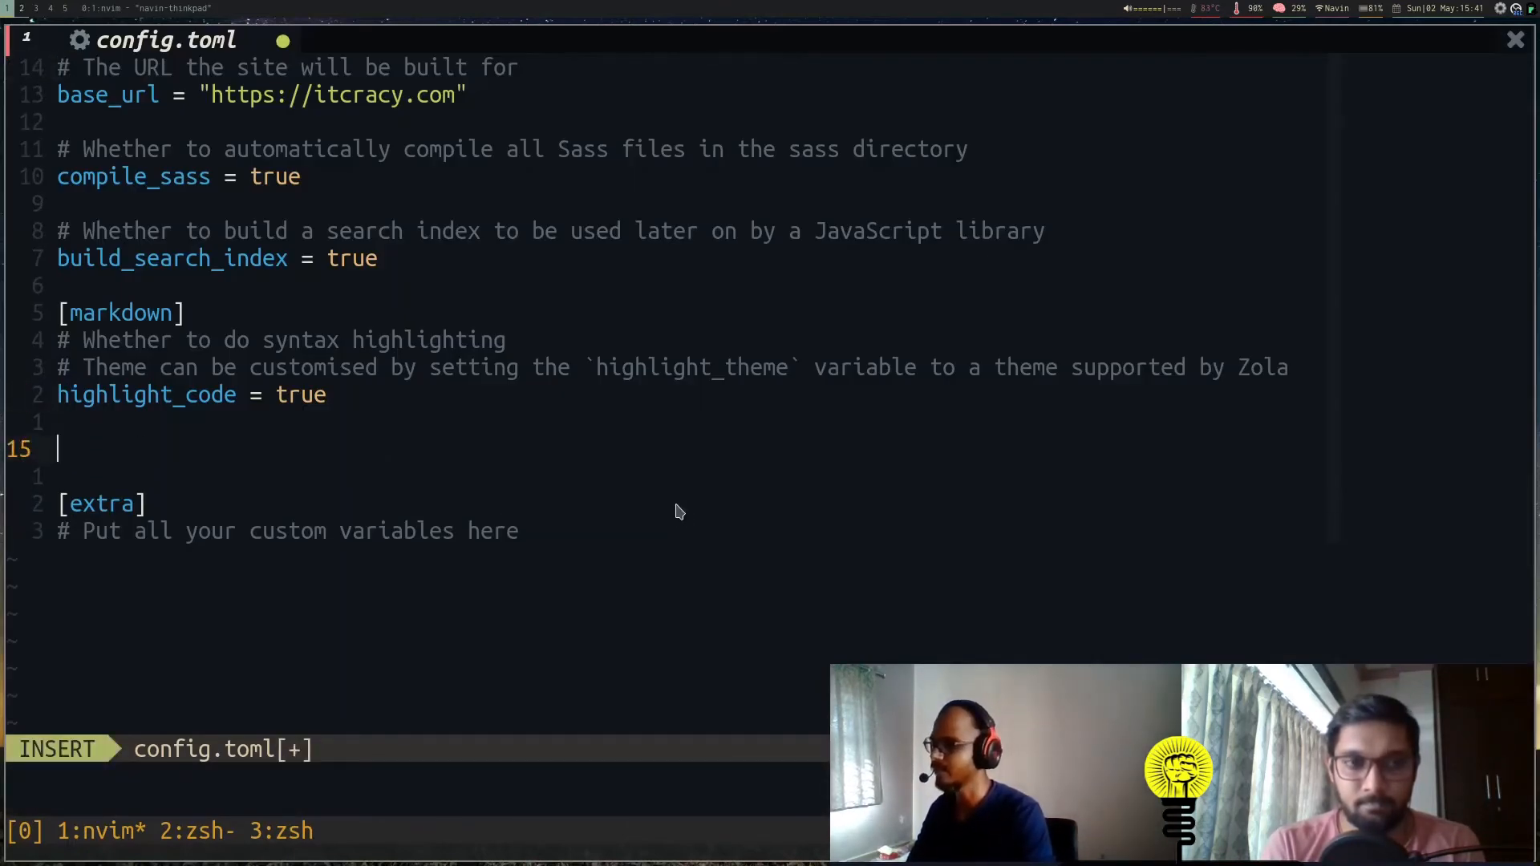
pyautogui.press('Escape')
pyautogui.press('u')
pyautogui.press('k')
pyautogui.press('k')
pyautogui.press('k')
pyautogui.press('k')
# Step: Add theme = "DeepThought" below build_search_index, save config.toml and quit Neovim
pyautogui.press('o')
pyautogui.press('Return')
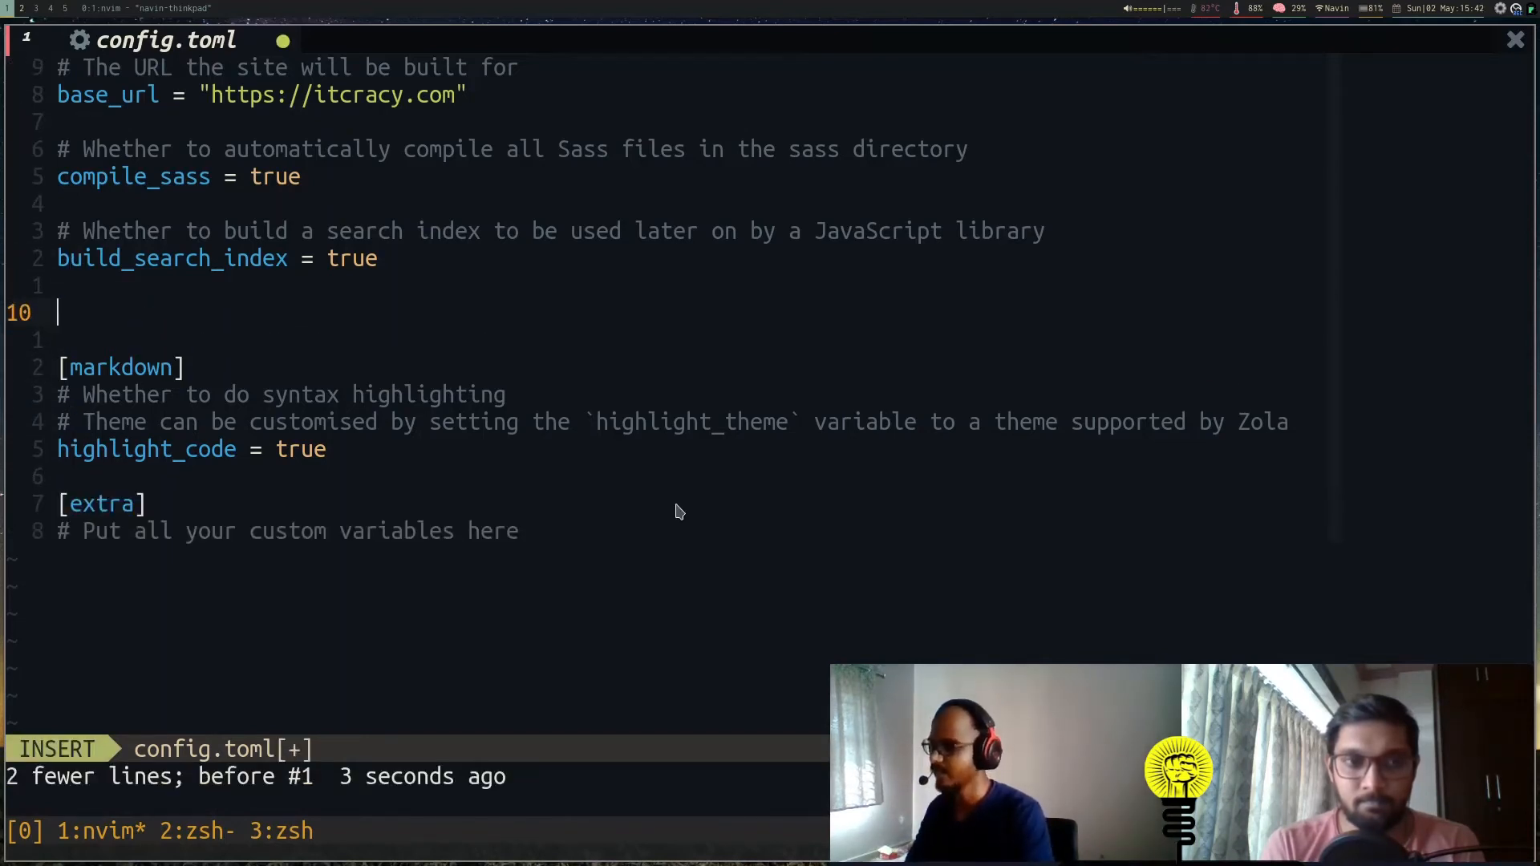
pyautogui.write('theme = ')
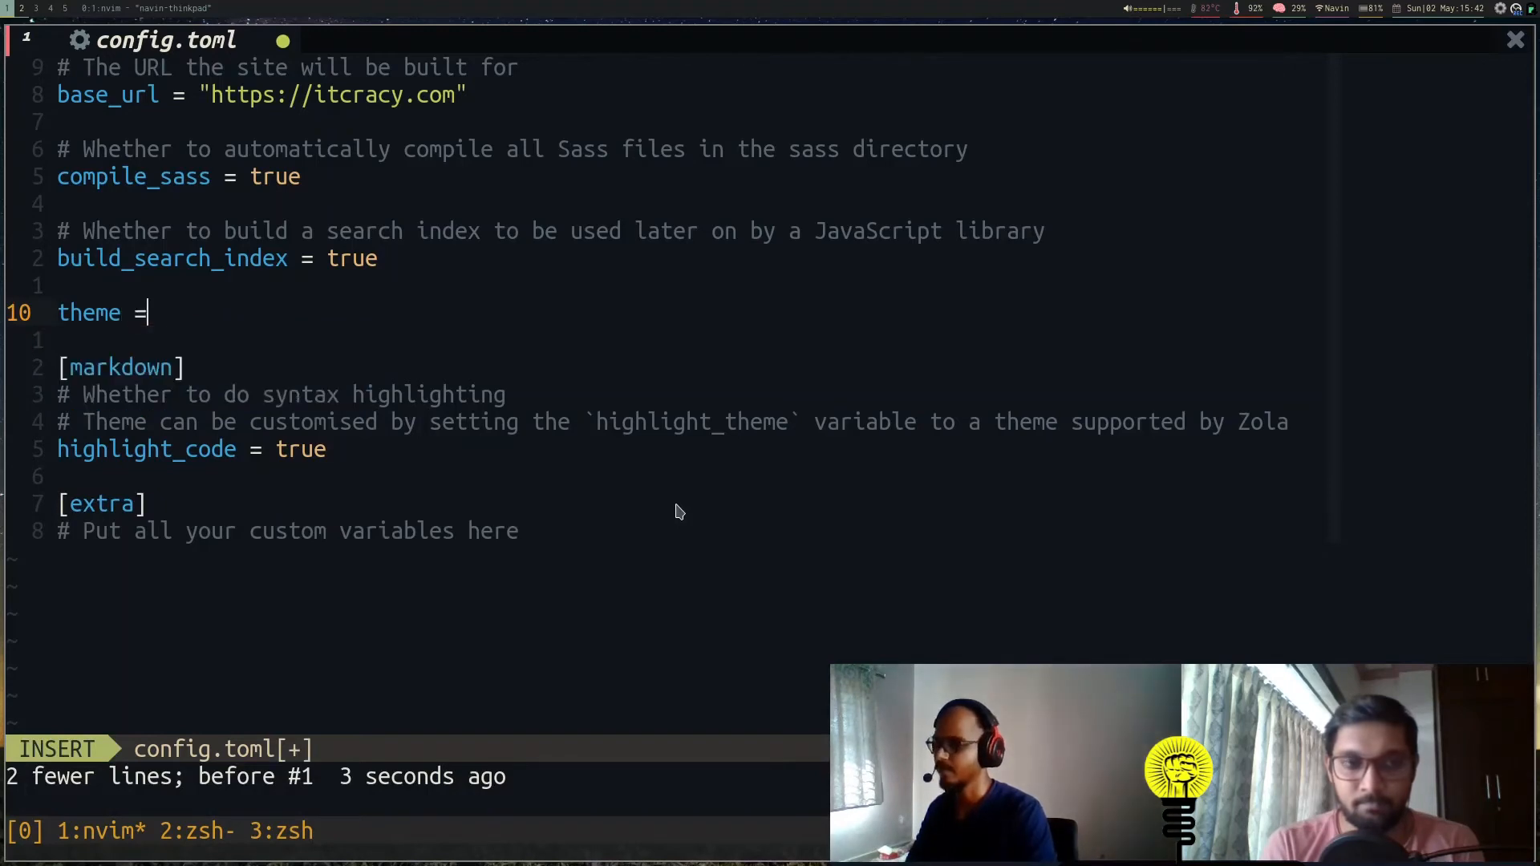
pyautogui.write('"DeepThought')
pyautogui.press('Escape')
pyautogui.write(':w')
pyautogui.press('Return')
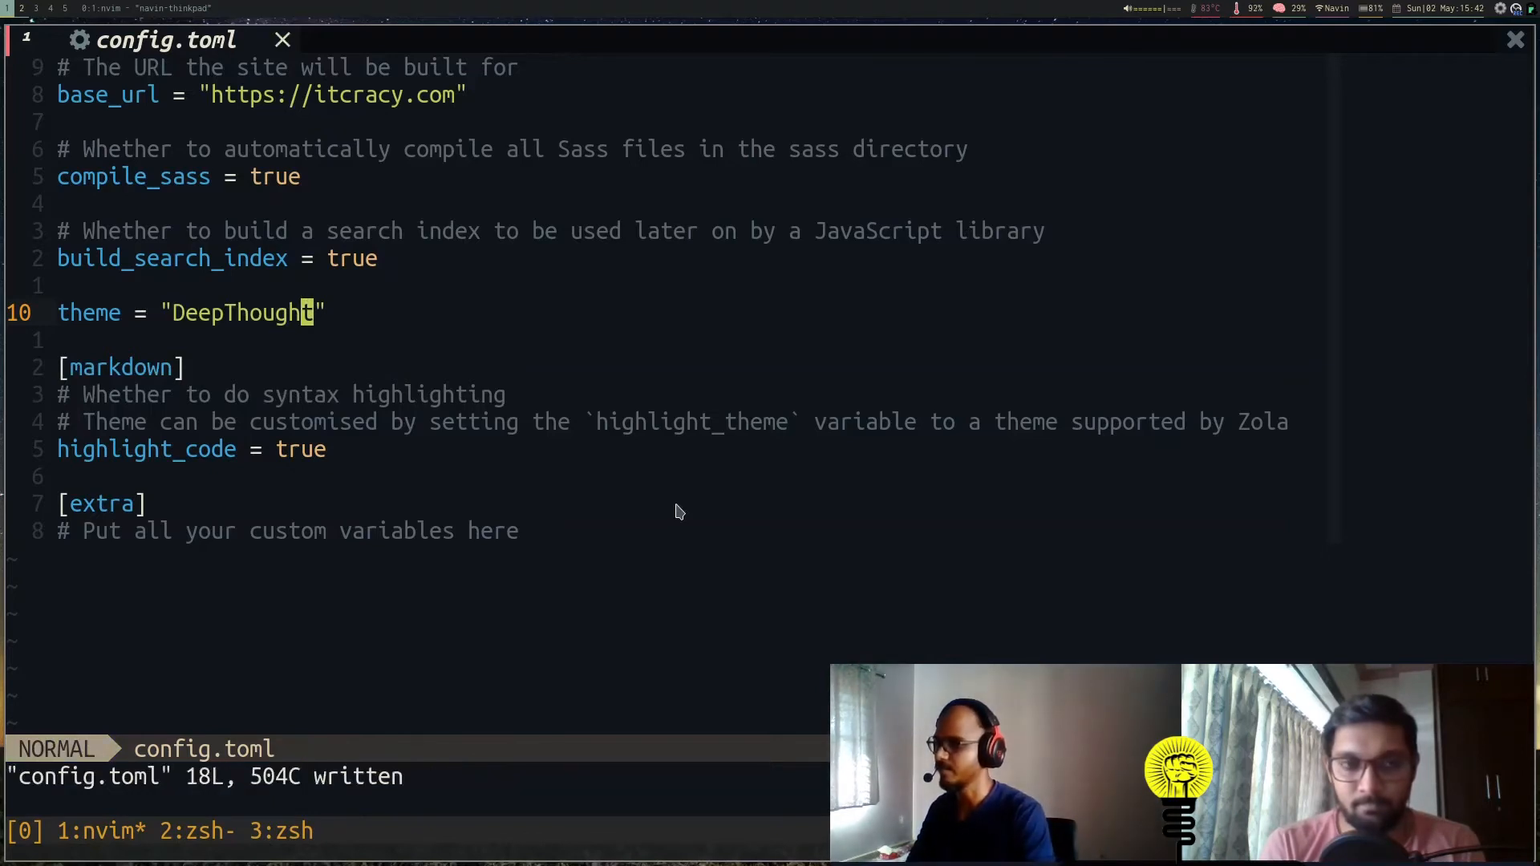
pyautogui.write(':q')
pyautogui.press('Return')
pyautogui.write('ls themes')
# Step: List the themes folder and display config.toml with bat to confirm DeepThought is set
pyautogui.press('Return')
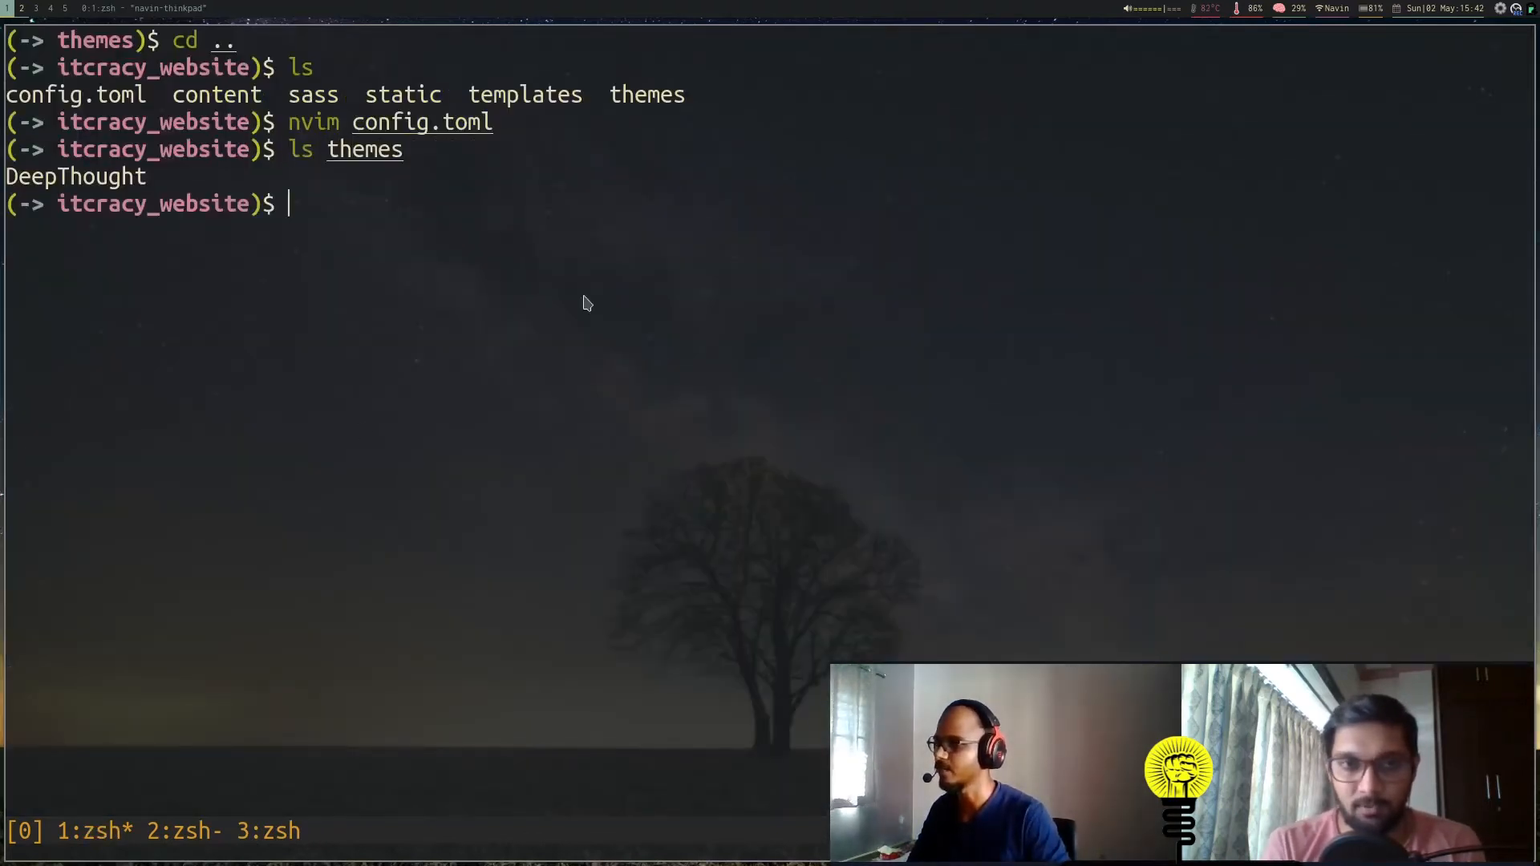
pyautogui.write('bat con')
pyautogui.press('Tab')
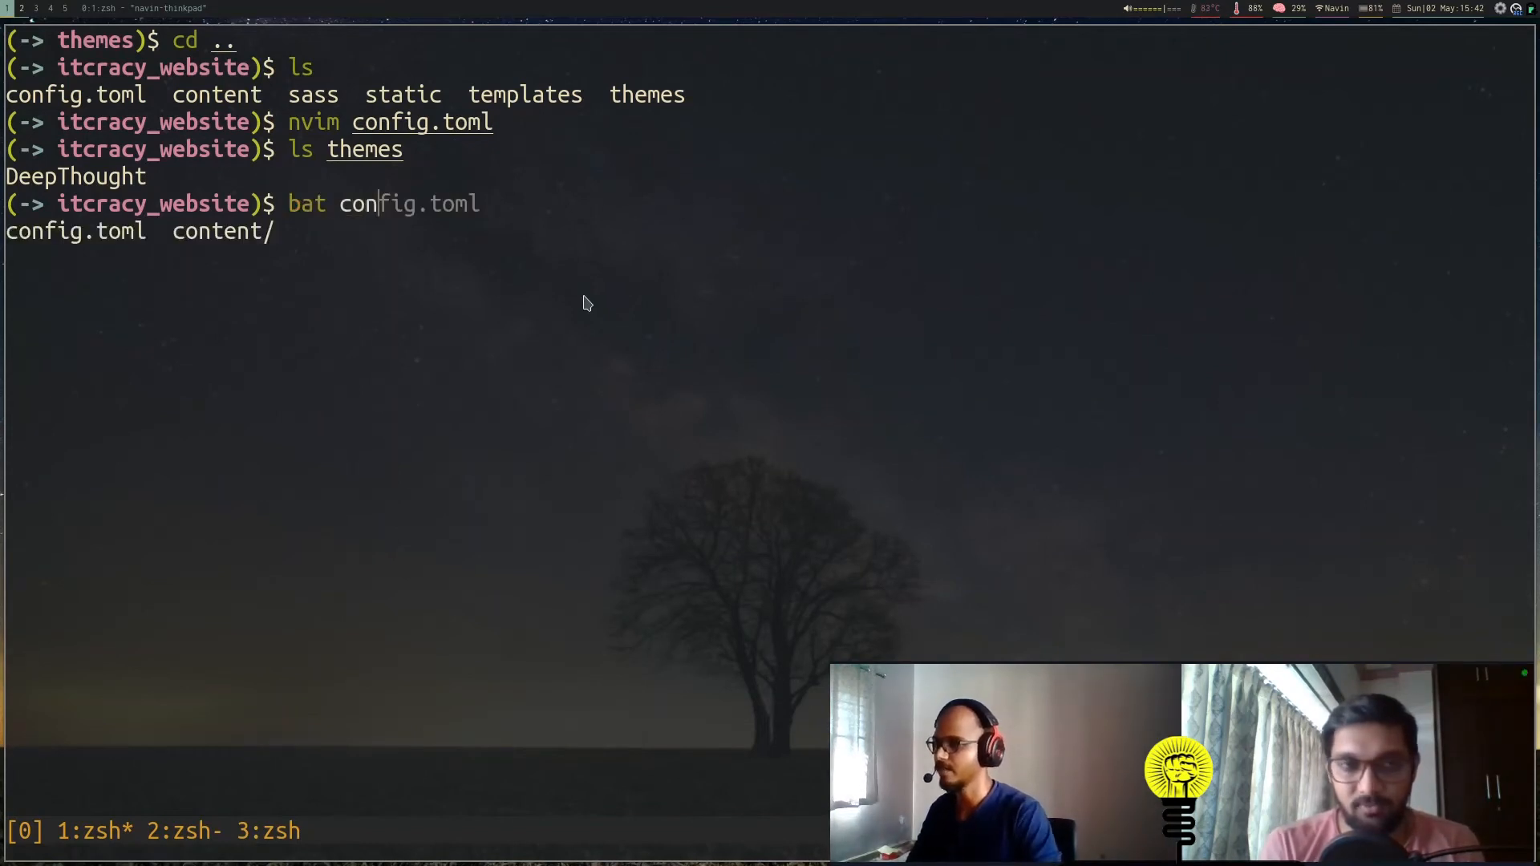
pyautogui.press('Tab')
pyautogui.press('Return')
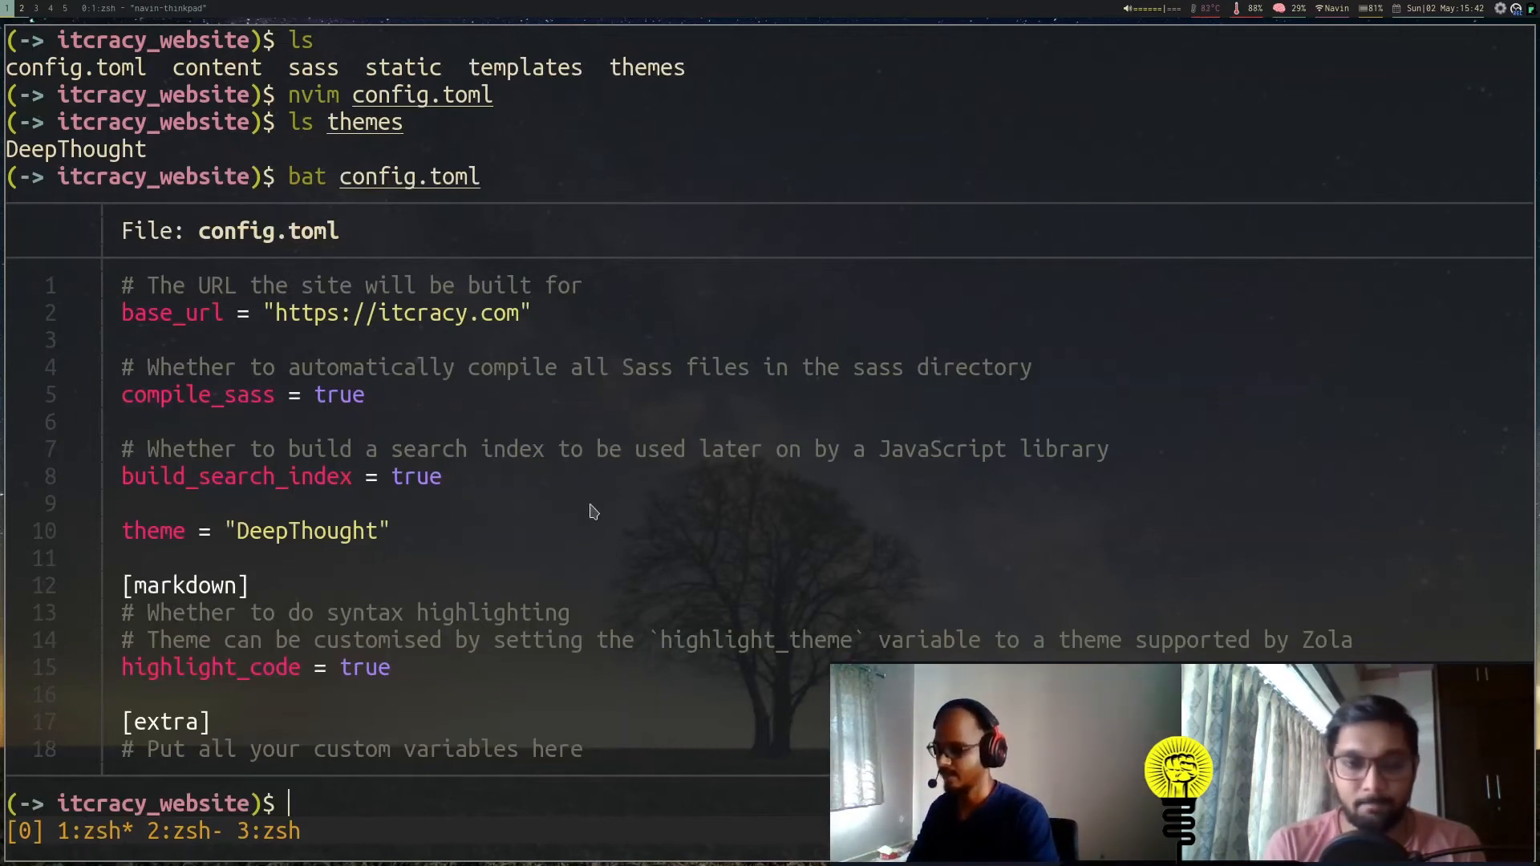
pyautogui.hotkey('ctrl', 'l')
pyautogui.write('zola serve')
# Step: Run zola serve, which fails on missing config.extra.navbar_items, and head to the browser
pyautogui.press('Return')
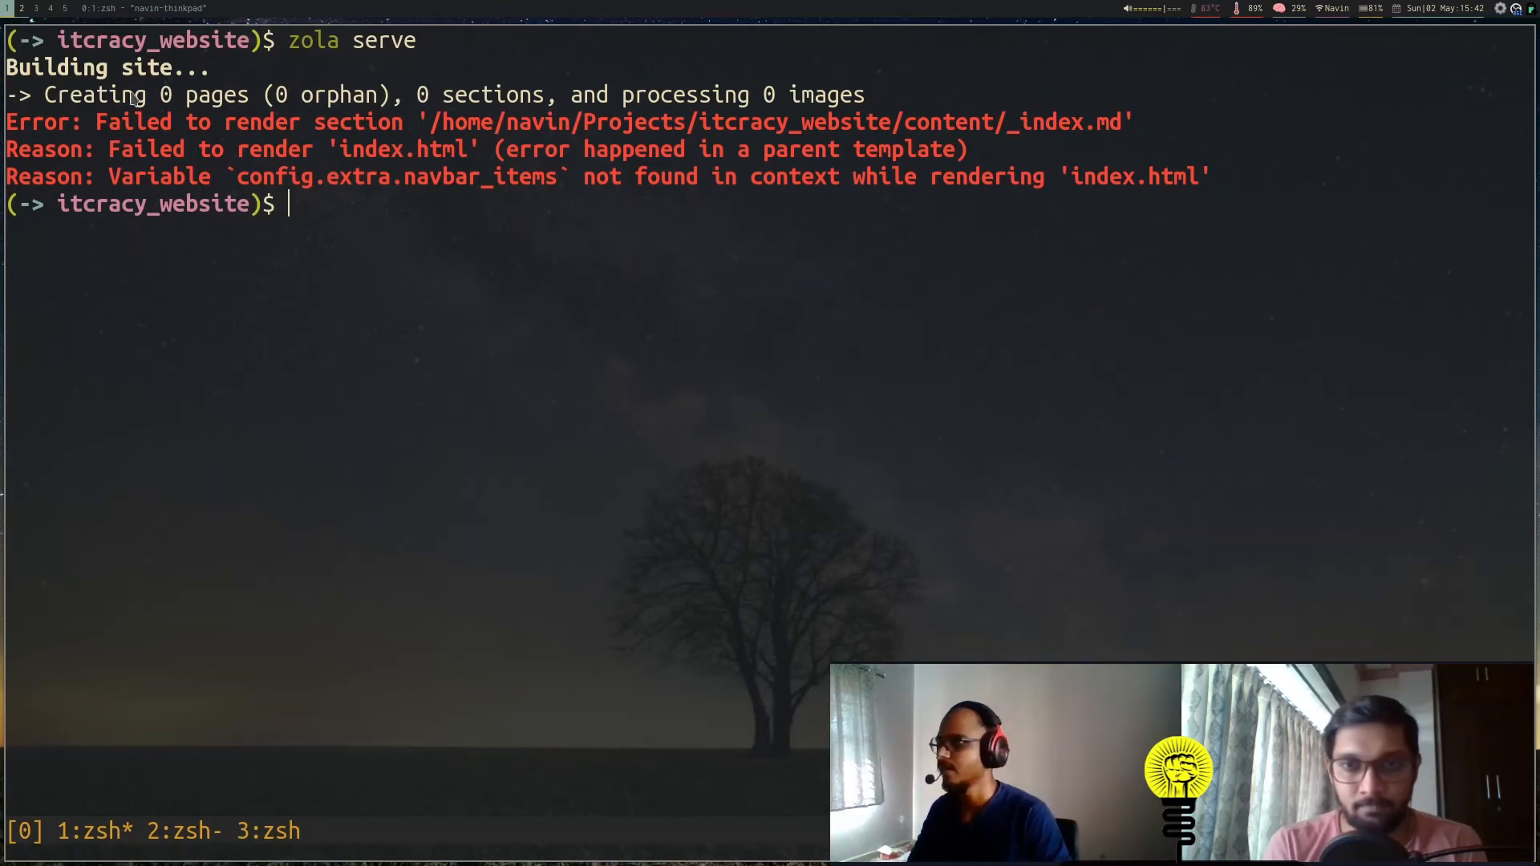
pyautogui.click(34, 11)
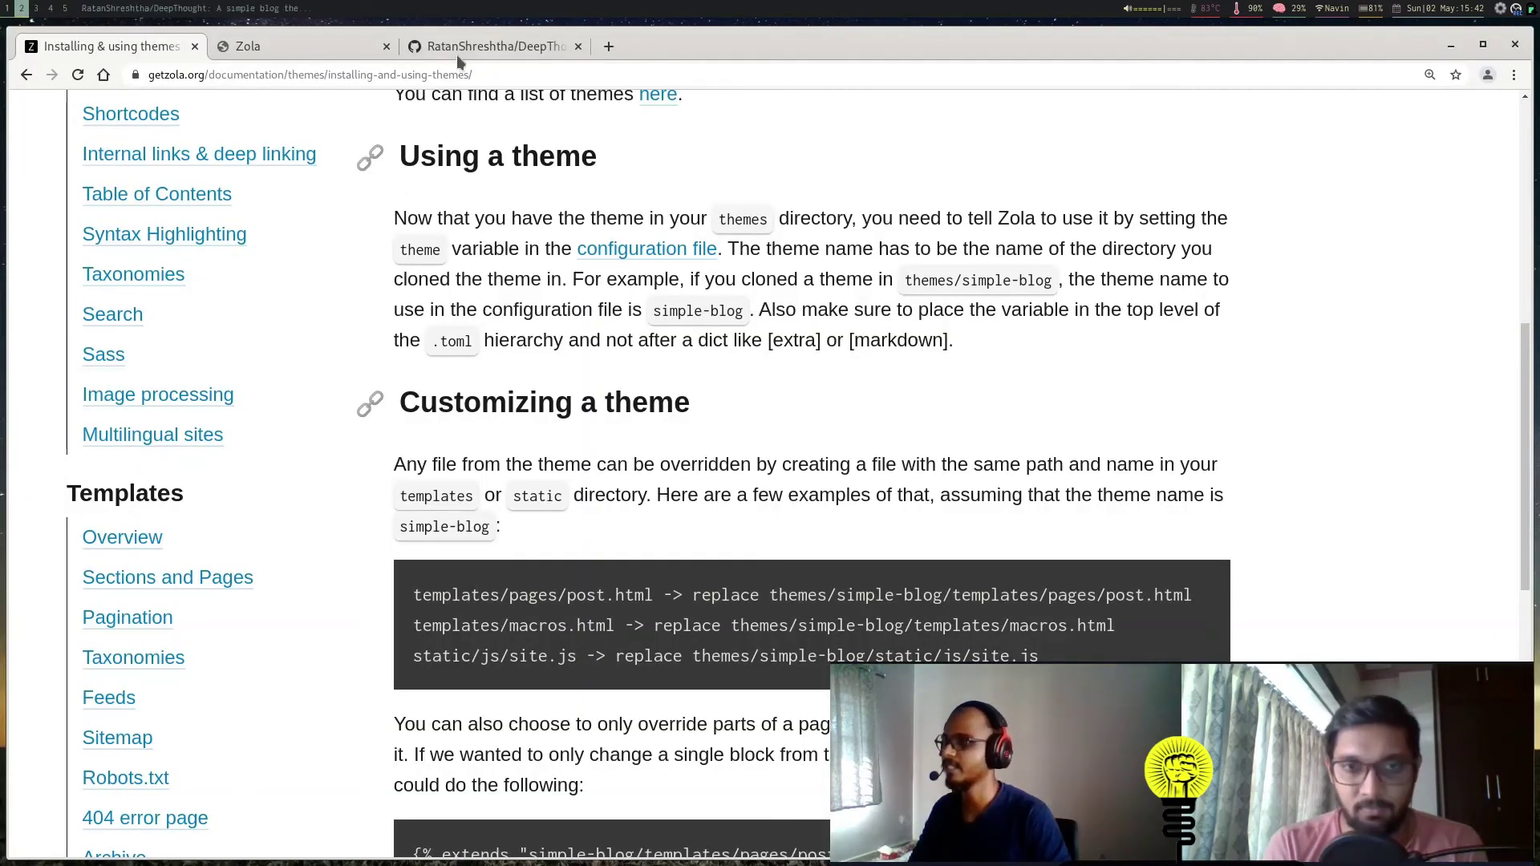
# Step: Select the README's Theme Options block from navbar_items to the mapbox access_token, then leave the browser
pyautogui.click(457, 48)
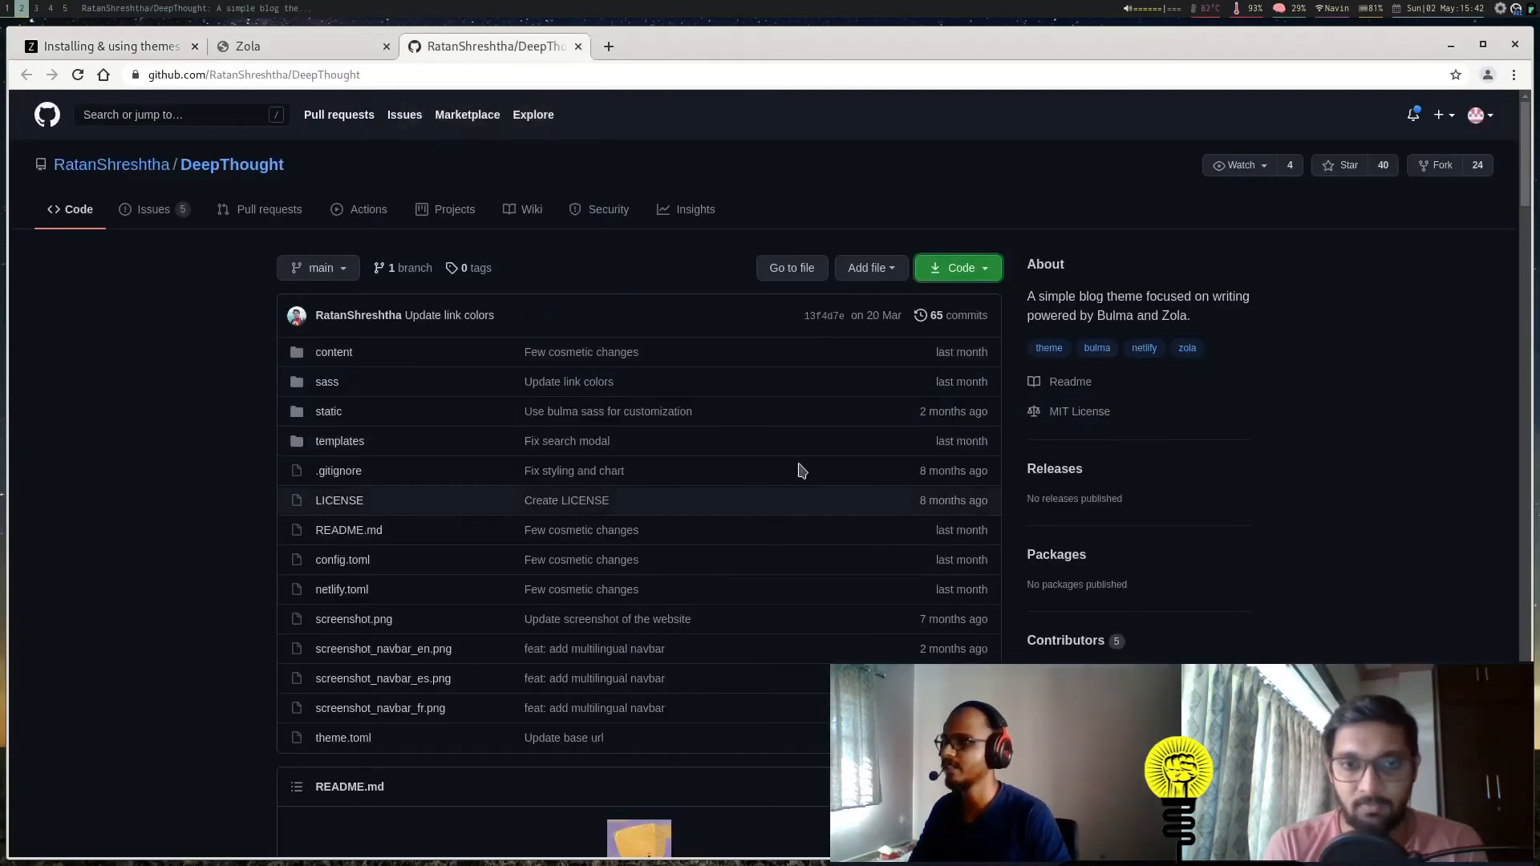
pyautogui.scroll(-3, 792, 561)
pyautogui.scroll(-5, 793, 561)
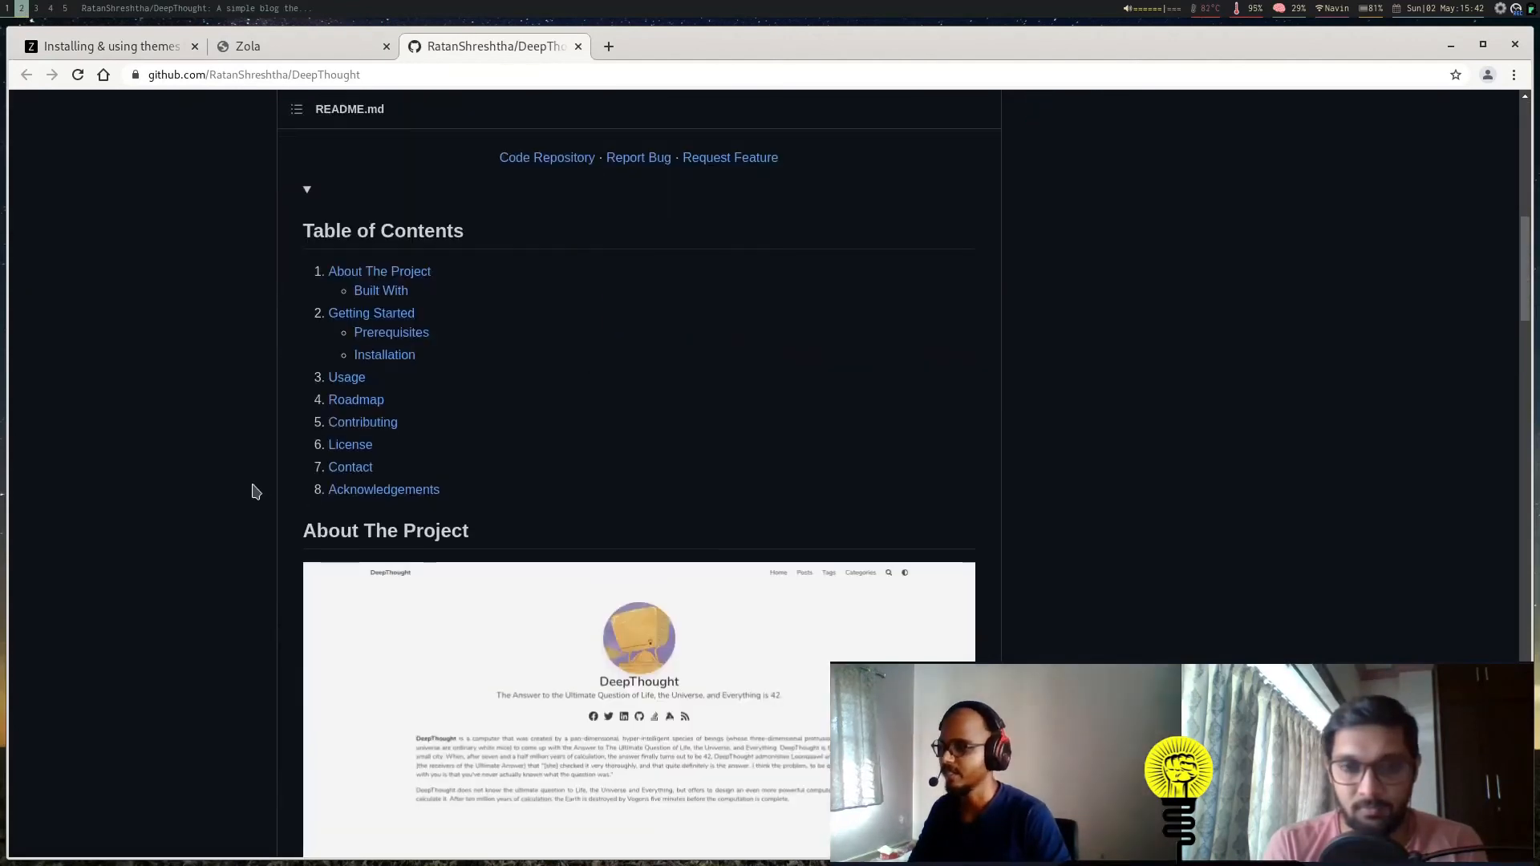
pyautogui.scroll(-5, 265, 494)
pyautogui.scroll(-2, 313, 505)
pyautogui.scroll(-3, 336, 511)
pyautogui.scroll(-2, 349, 519)
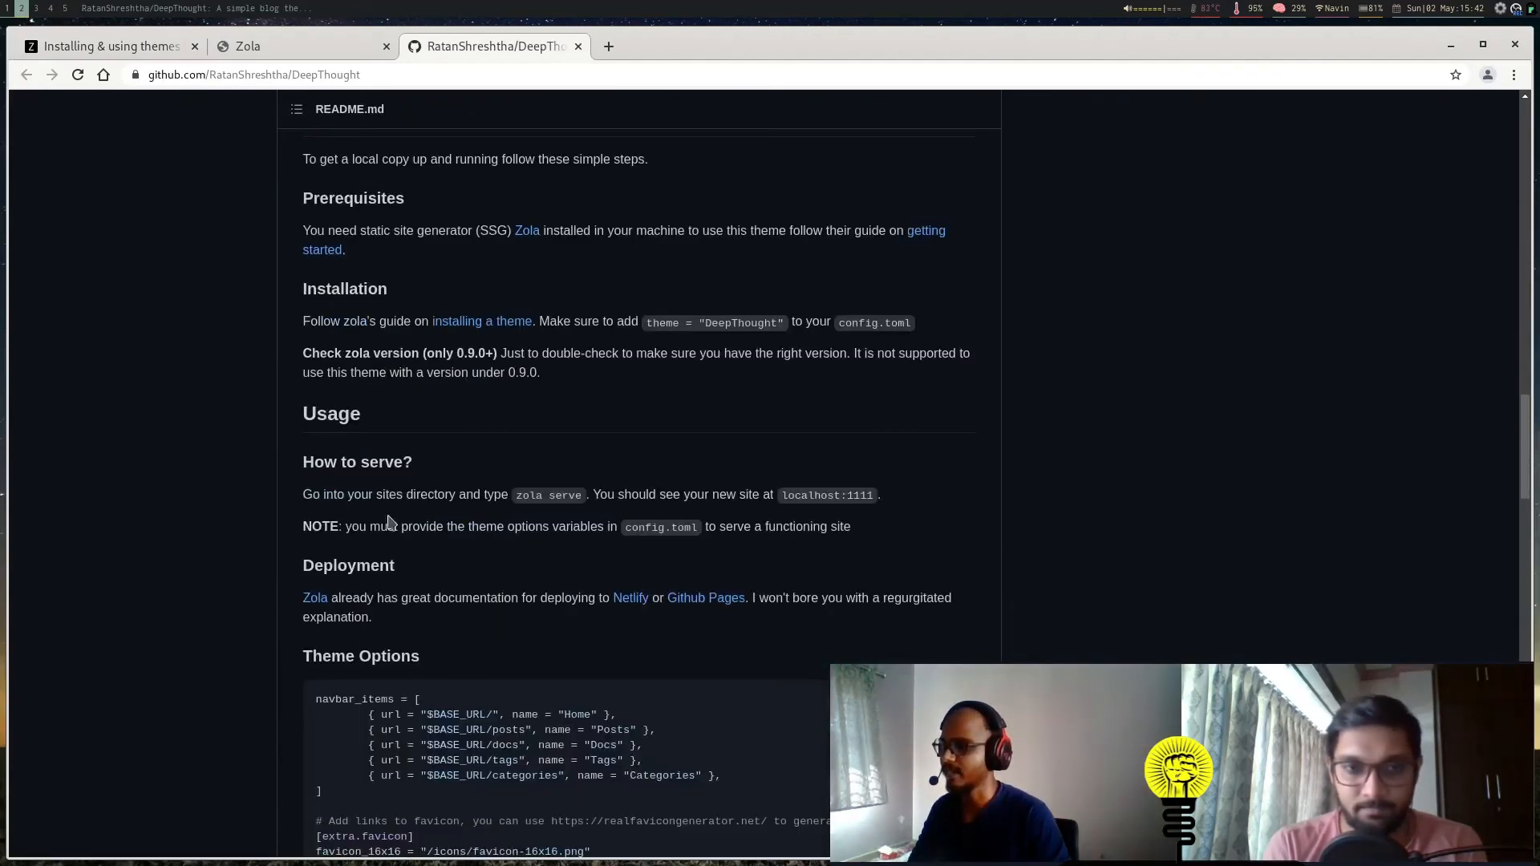
pyautogui.scroll(-1, 374, 720)
pyautogui.scroll(-1, 361, 675)
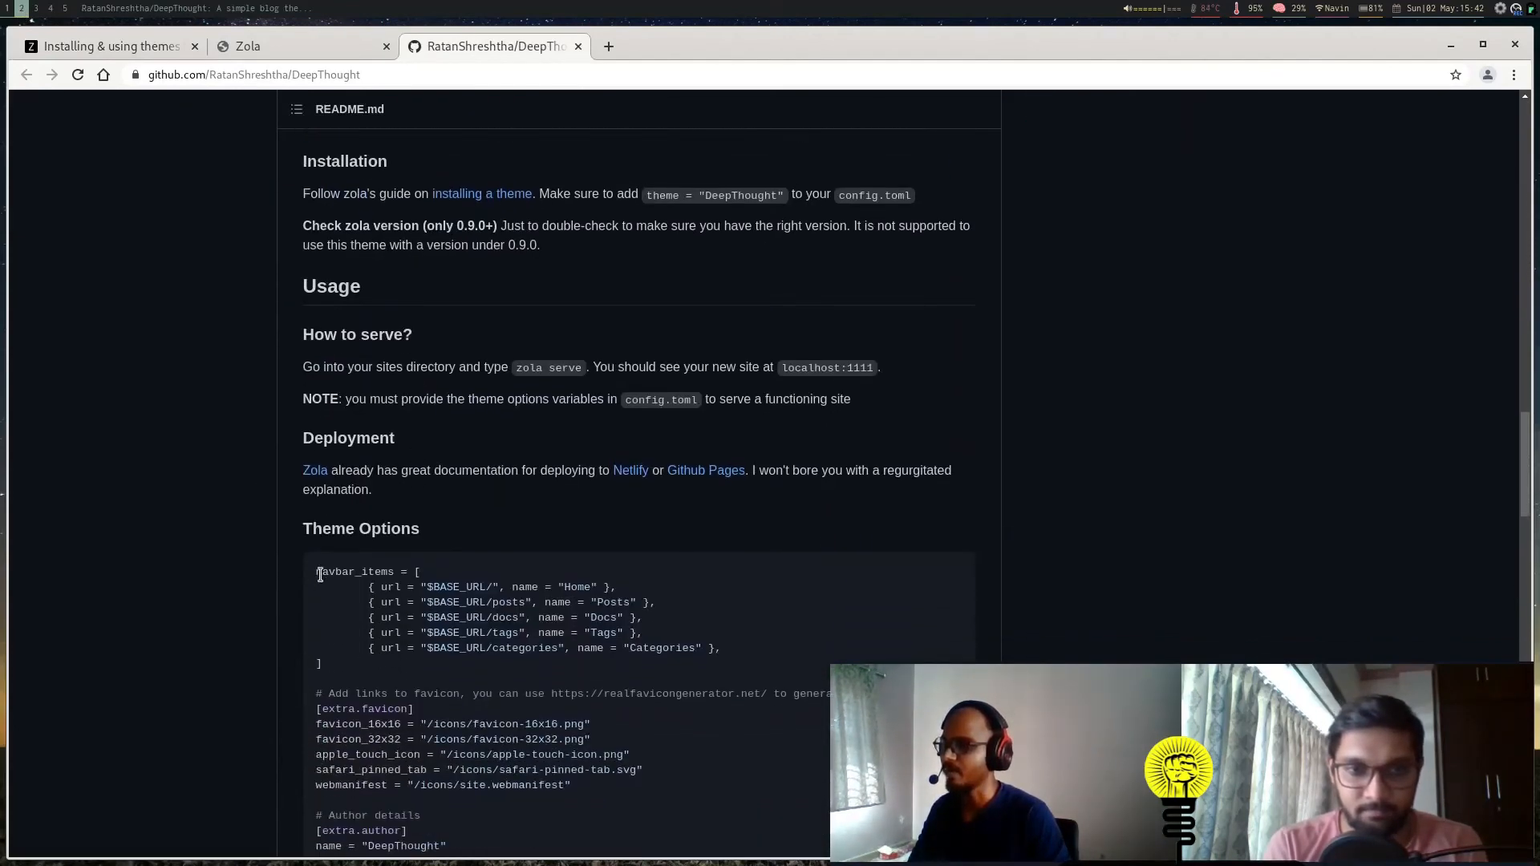
pyautogui.moveTo(318, 573); pyautogui.dragTo(386, 680)
pyautogui.click(398, 690)
pyautogui.scroll(-1, 327, 456)
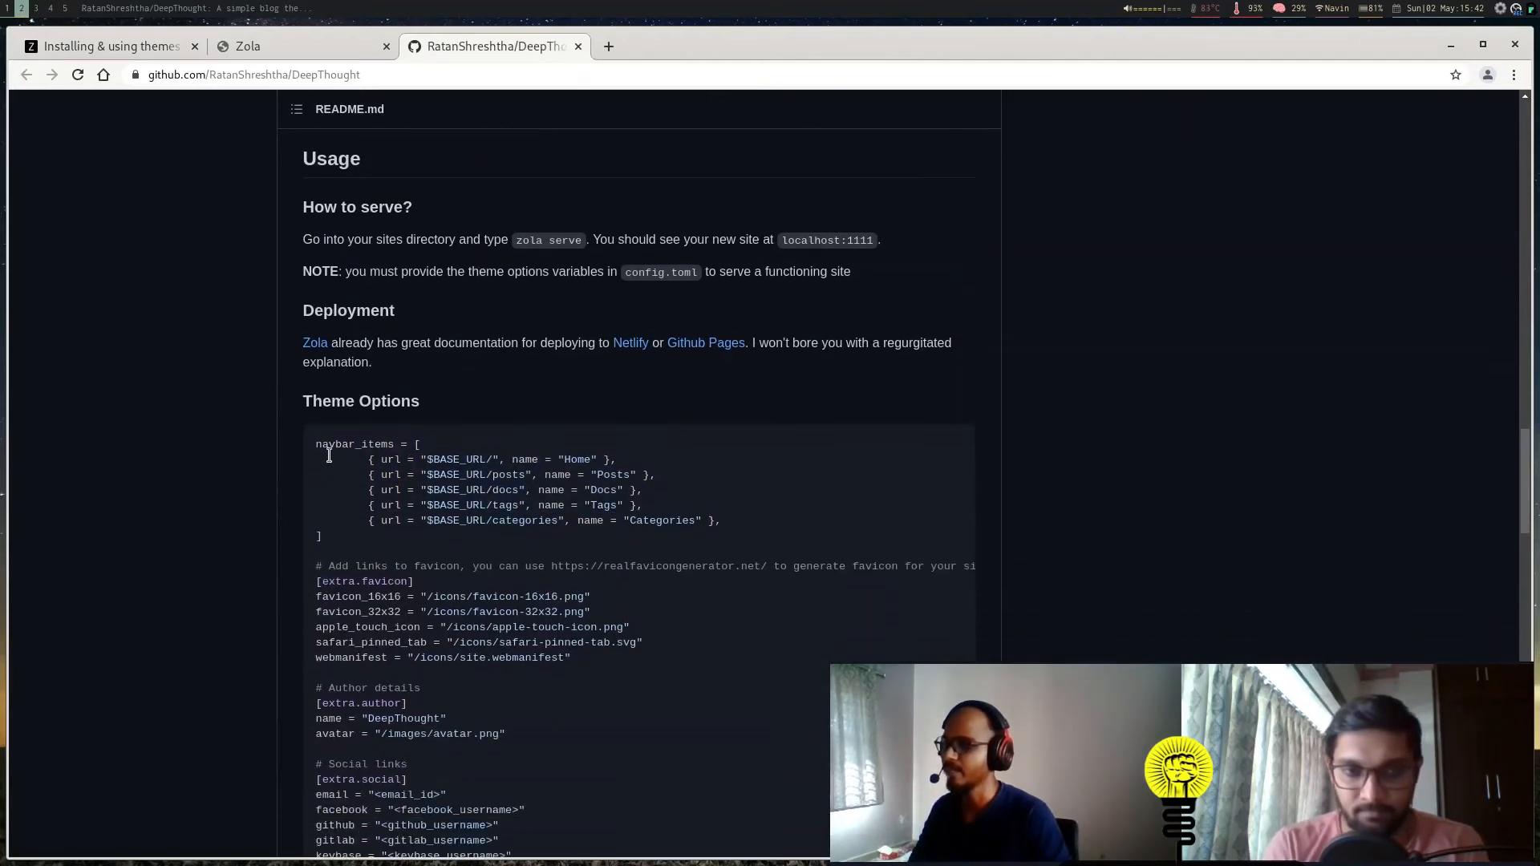
pyautogui.moveTo(328, 455); pyautogui.dragTo(566, 657)
pyautogui.moveTo(332, 469)
pyautogui.mouseDown()
pyautogui.moveTo(404, 557)
pyautogui.moveTo(421, 687)
pyautogui.mouseUp()
pyautogui.scroll(-1, 523, 683)
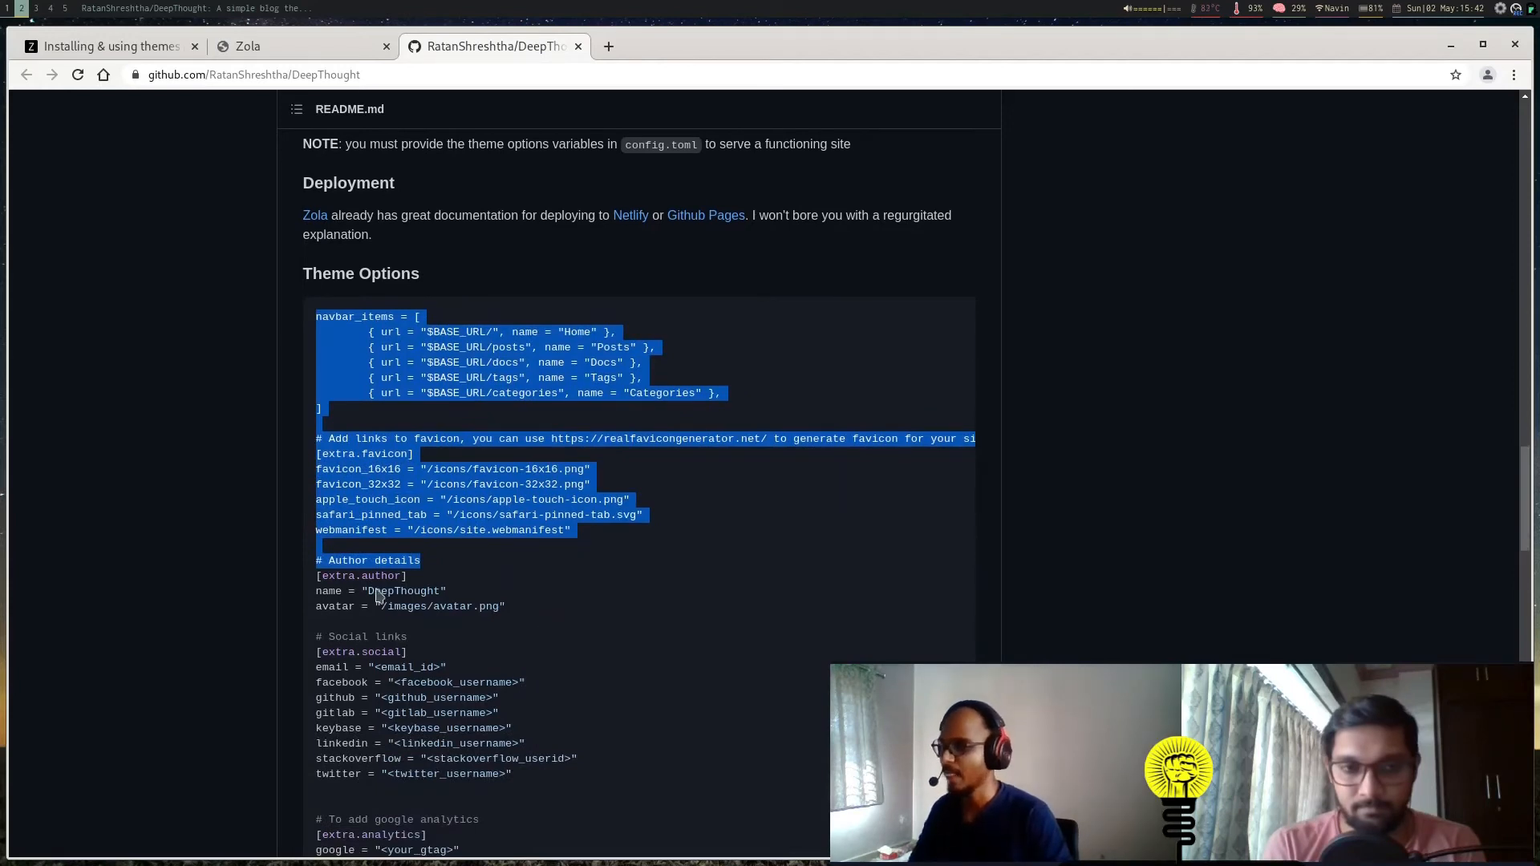
pyautogui.scroll(1, 519, 566)
pyautogui.moveTo(317, 359)
pyautogui.mouseDown()
pyautogui.moveTo(458, 640)
pyautogui.moveTo(513, 828)
pyautogui.moveTo(592, 830)
pyautogui.mouseUp()
pyautogui.scroll(-4, 513, 828)
pyautogui.moveTo(556, 566); pyautogui.dragTo(577, 565)
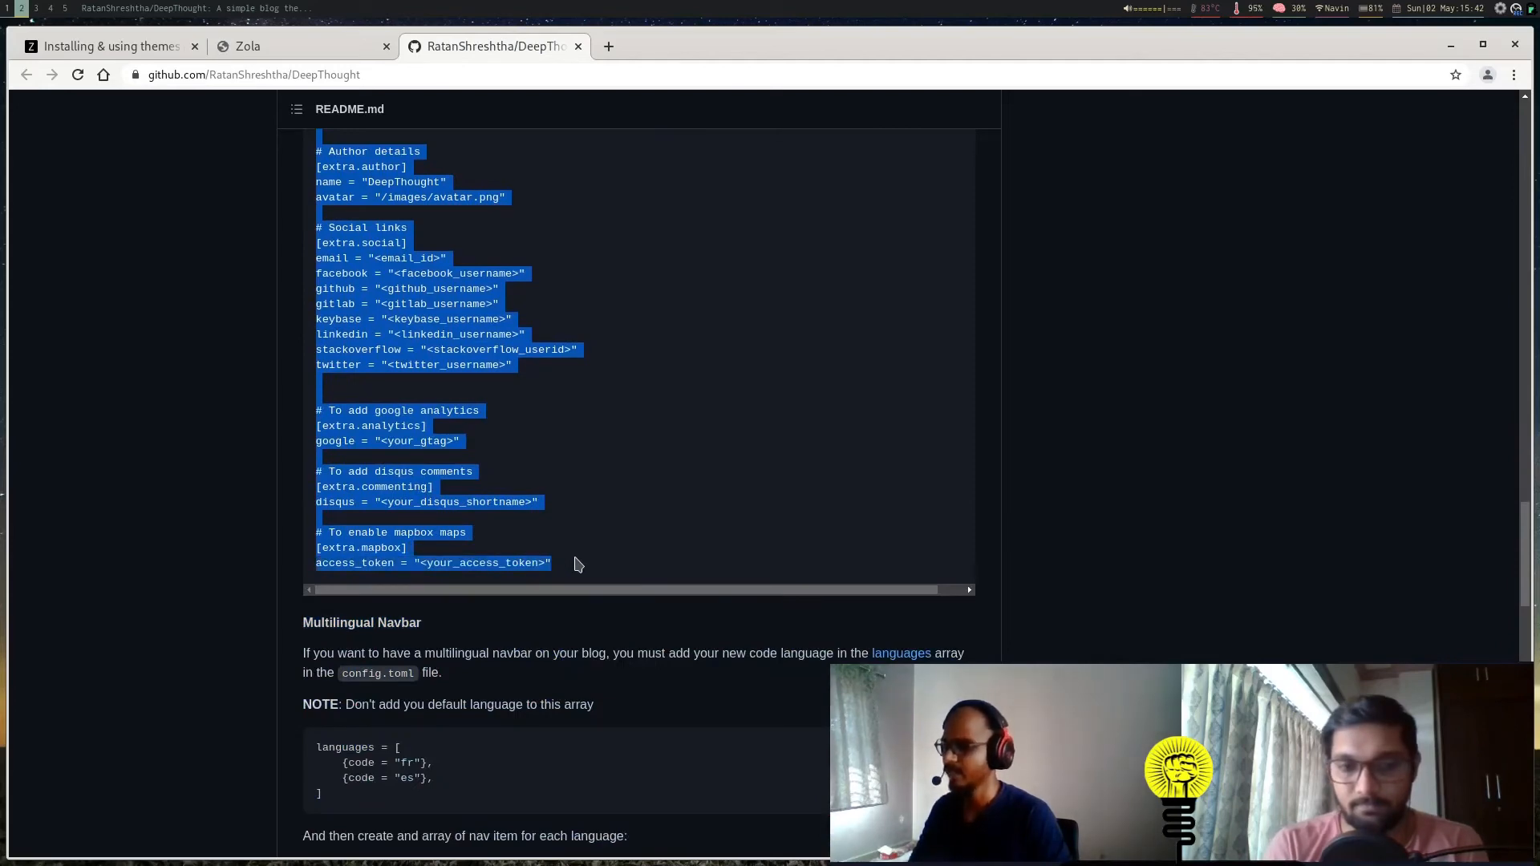
pyautogui.press('super+3')
# Step: Reopen config.toml in Neovim and start a new line at the end after the [extra] comment
pyautogui.press('super+1')
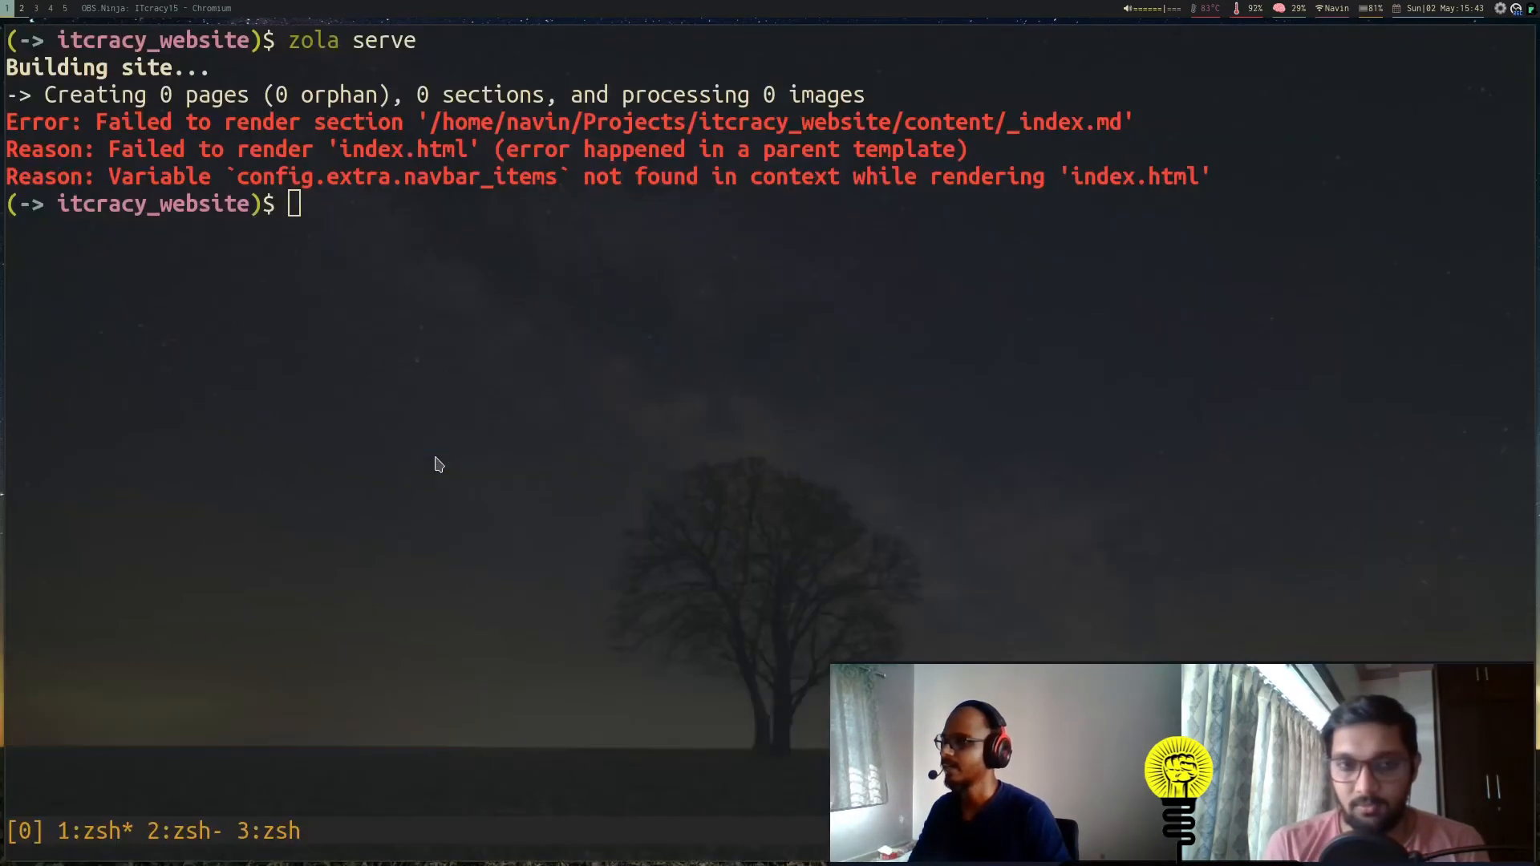
pyautogui.write('nv')
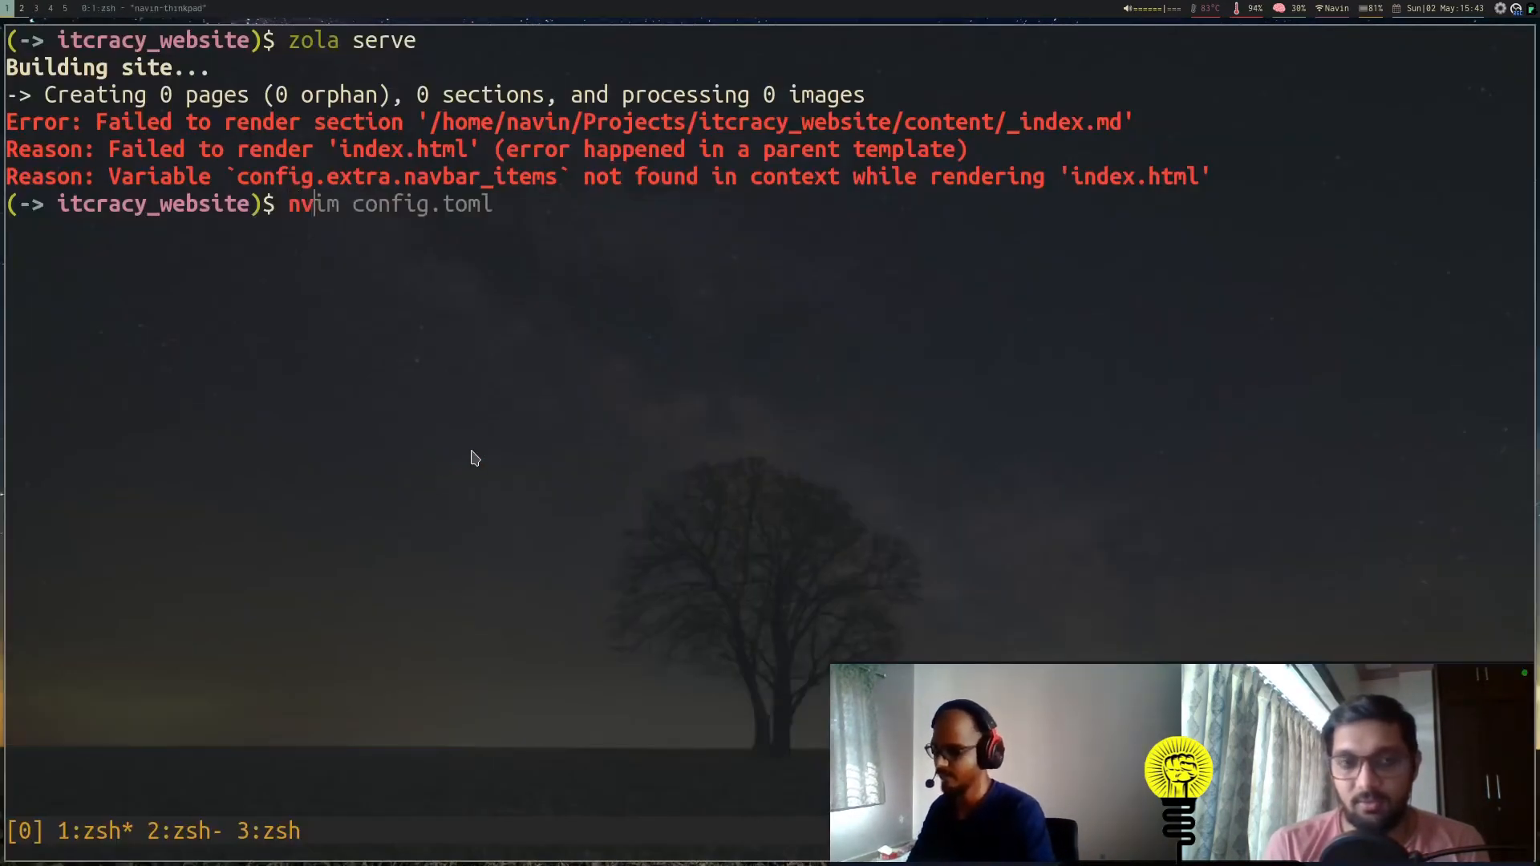
pyautogui.write('im con')
pyautogui.press('Tab')
pyautogui.press('Right')
pyautogui.press('Return')
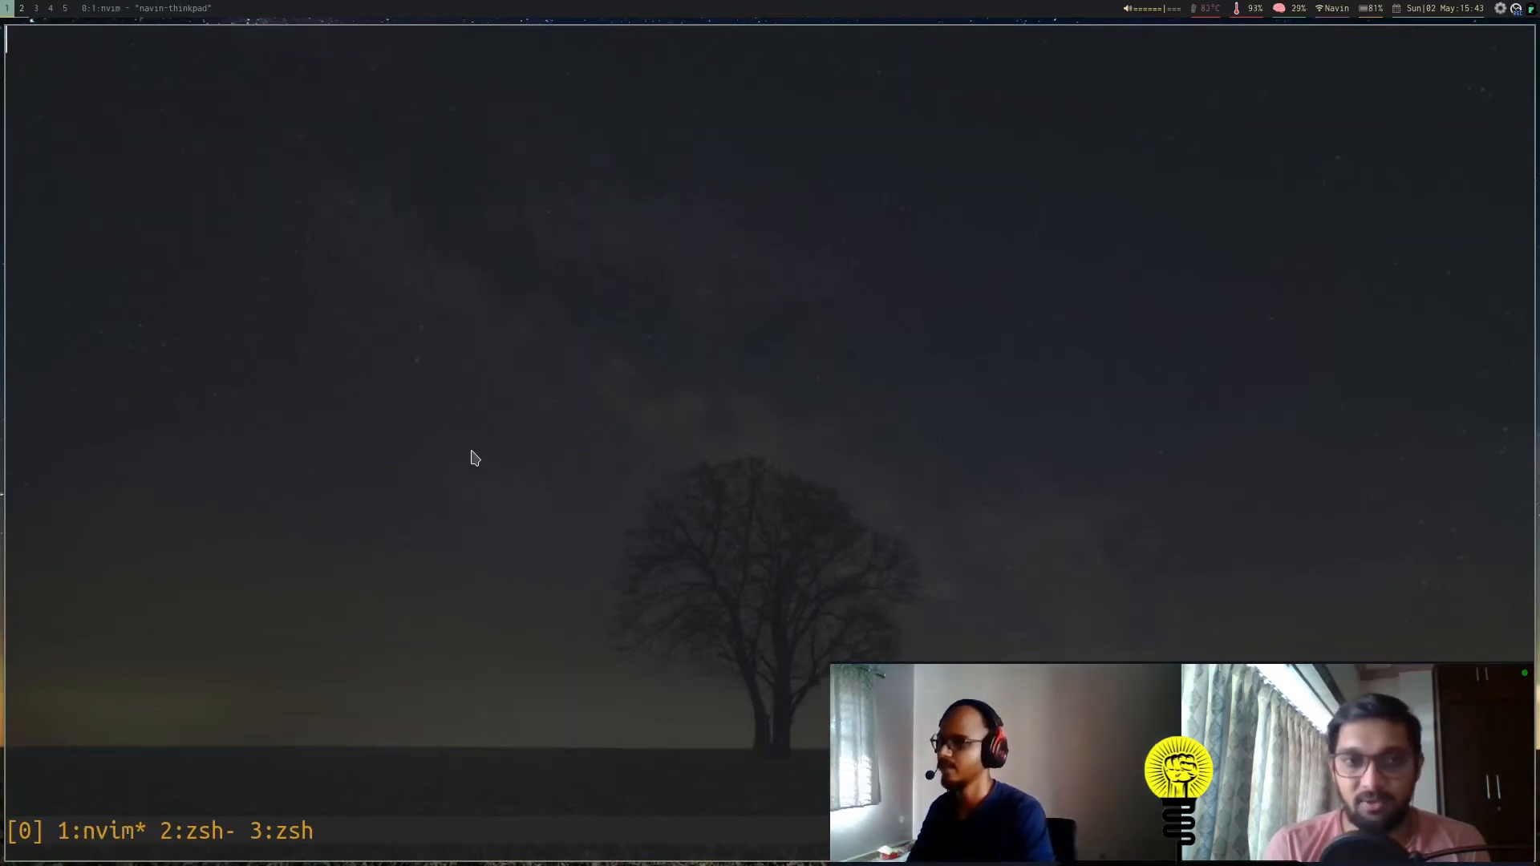
pyautogui.press('G')
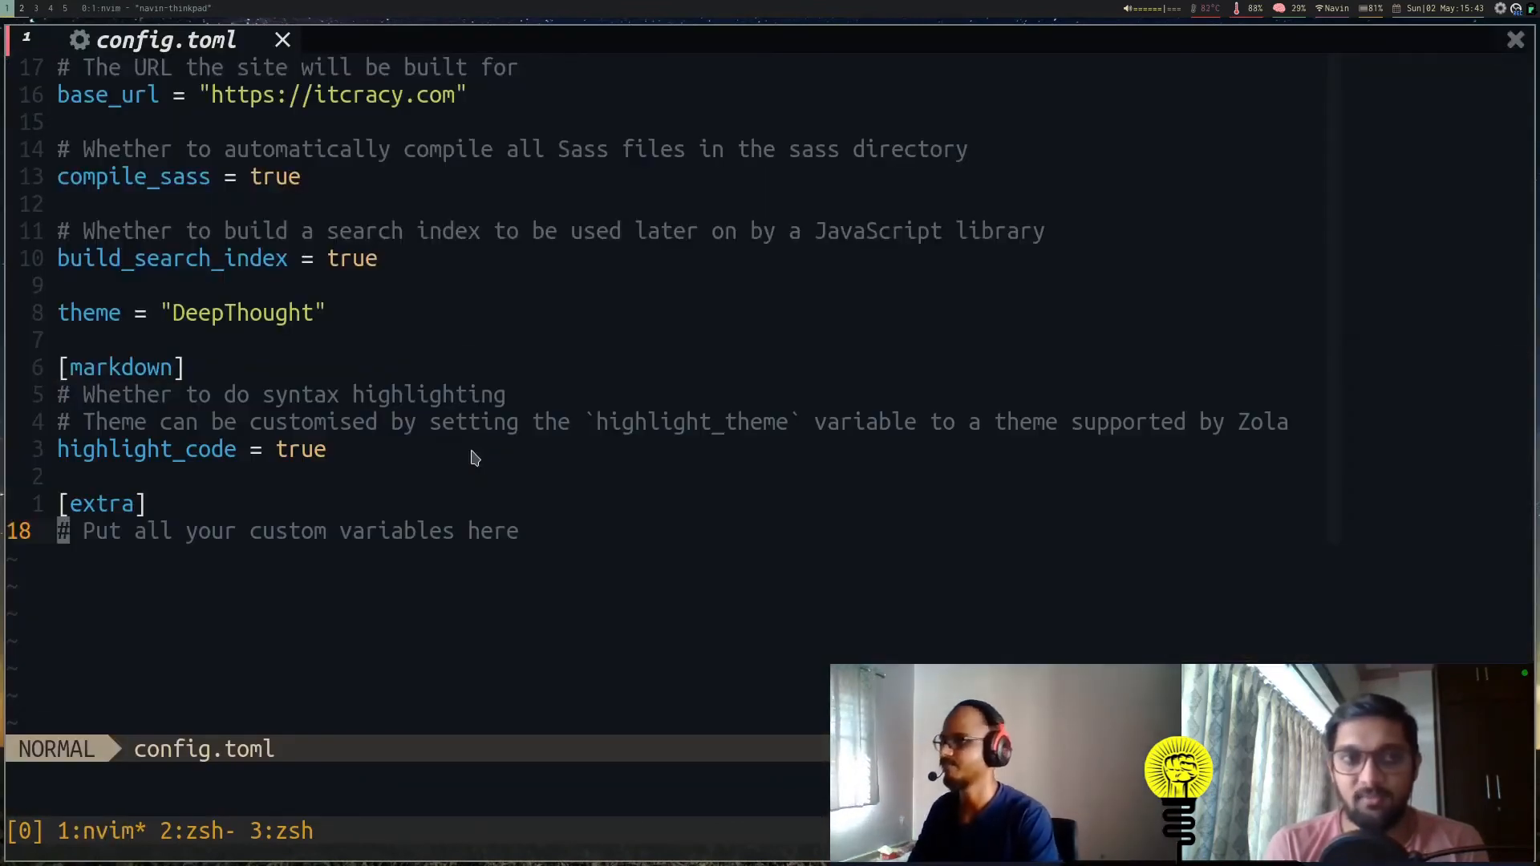
pyautogui.press('o')
# Step: Recheck the README settings, paste the navbar_items theme options into config.toml, save and quit
pyautogui.press('super+2')
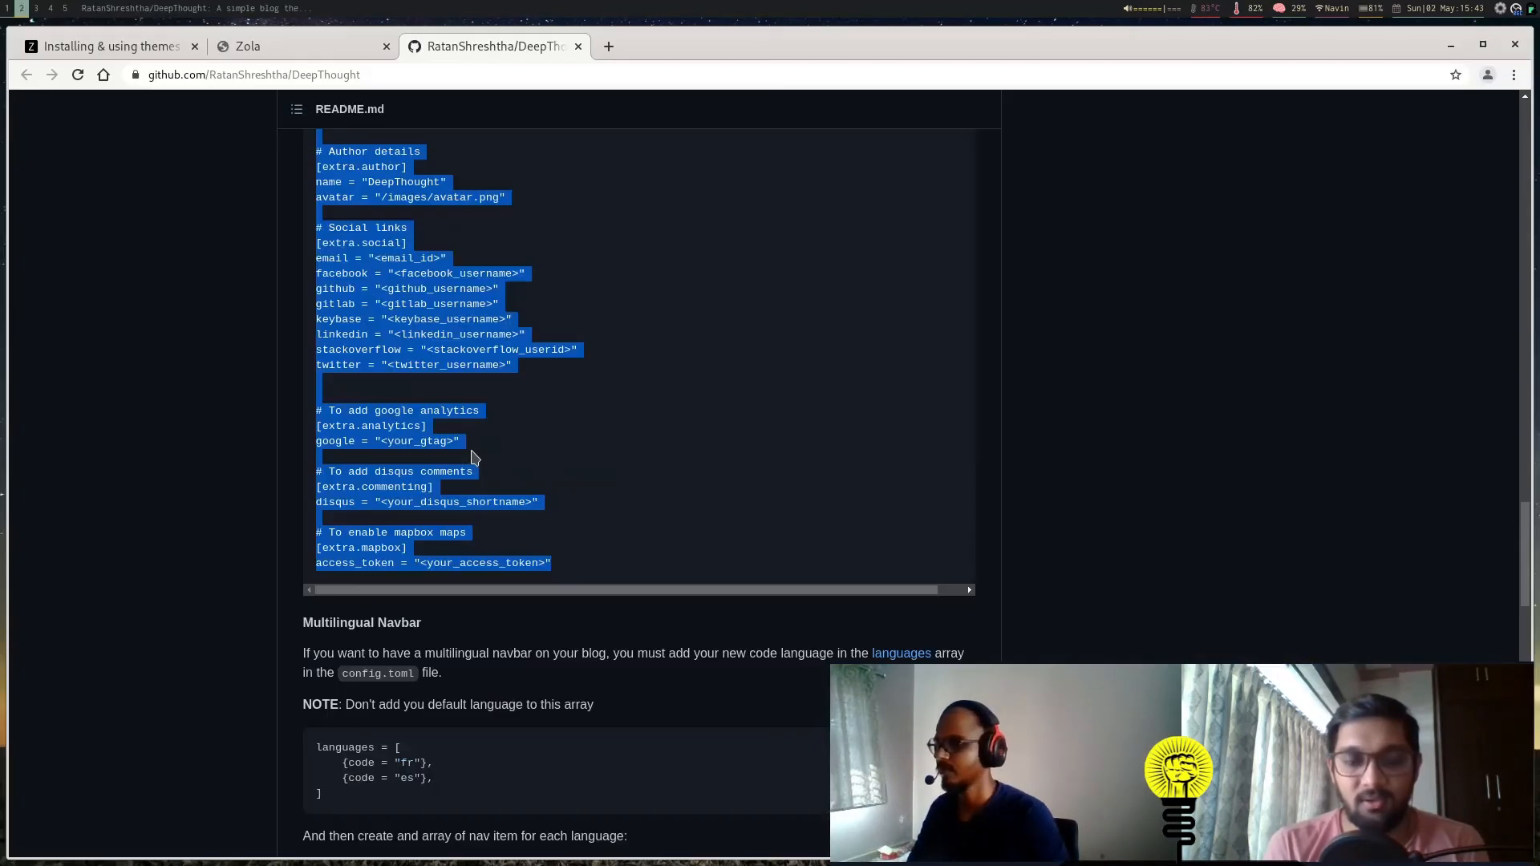
pyautogui.click(228, 472)
pyautogui.scroll(3, 229, 471)
pyautogui.scroll(3, 229, 472)
pyautogui.scroll(1, 230, 471)
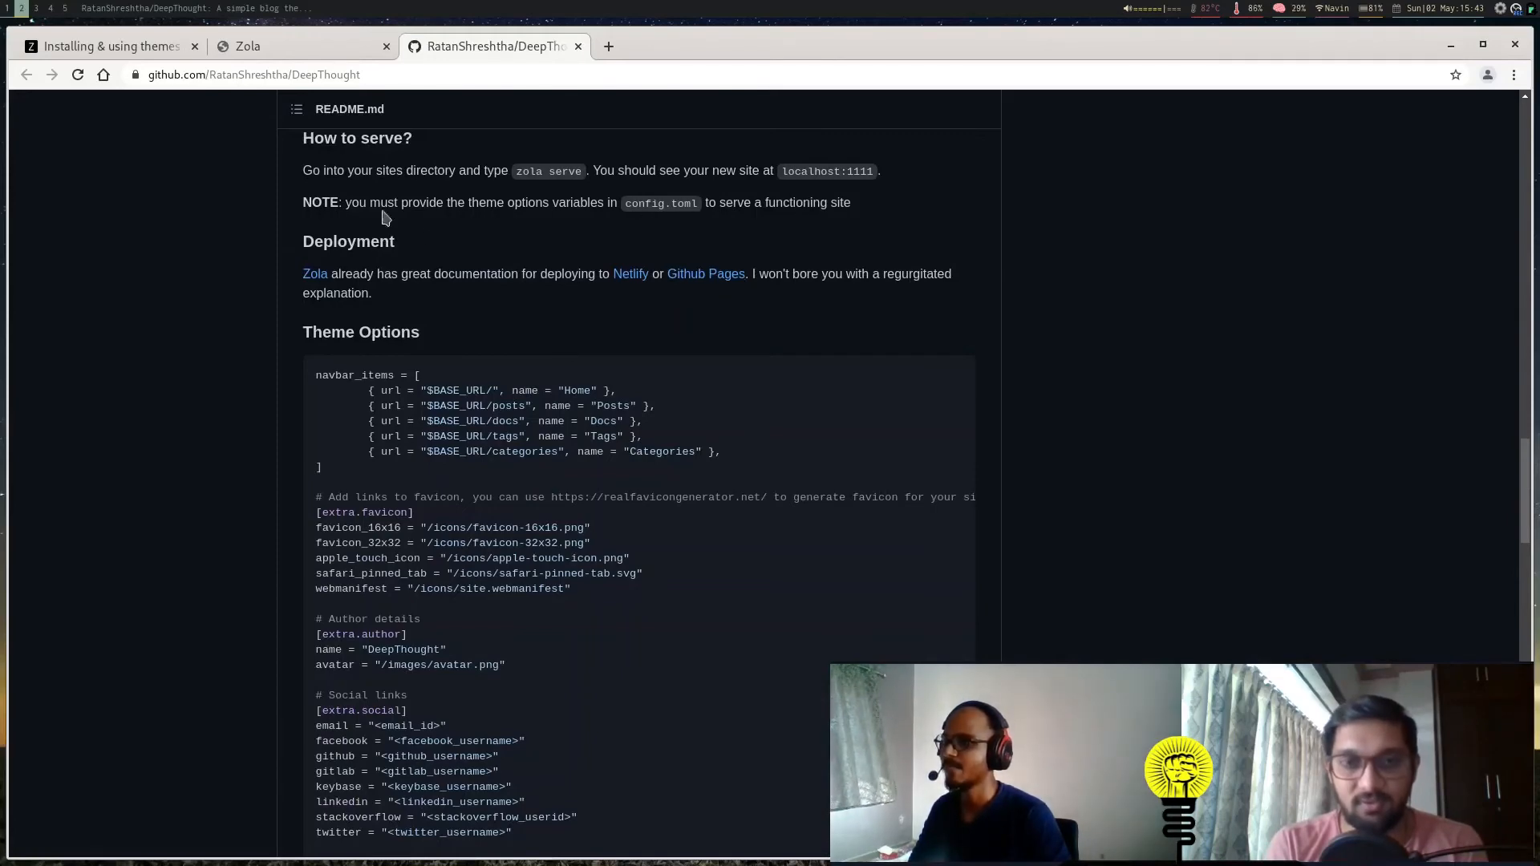
pyautogui.scroll(-3, 405, 540)
pyautogui.scroll(-2, 327, 599)
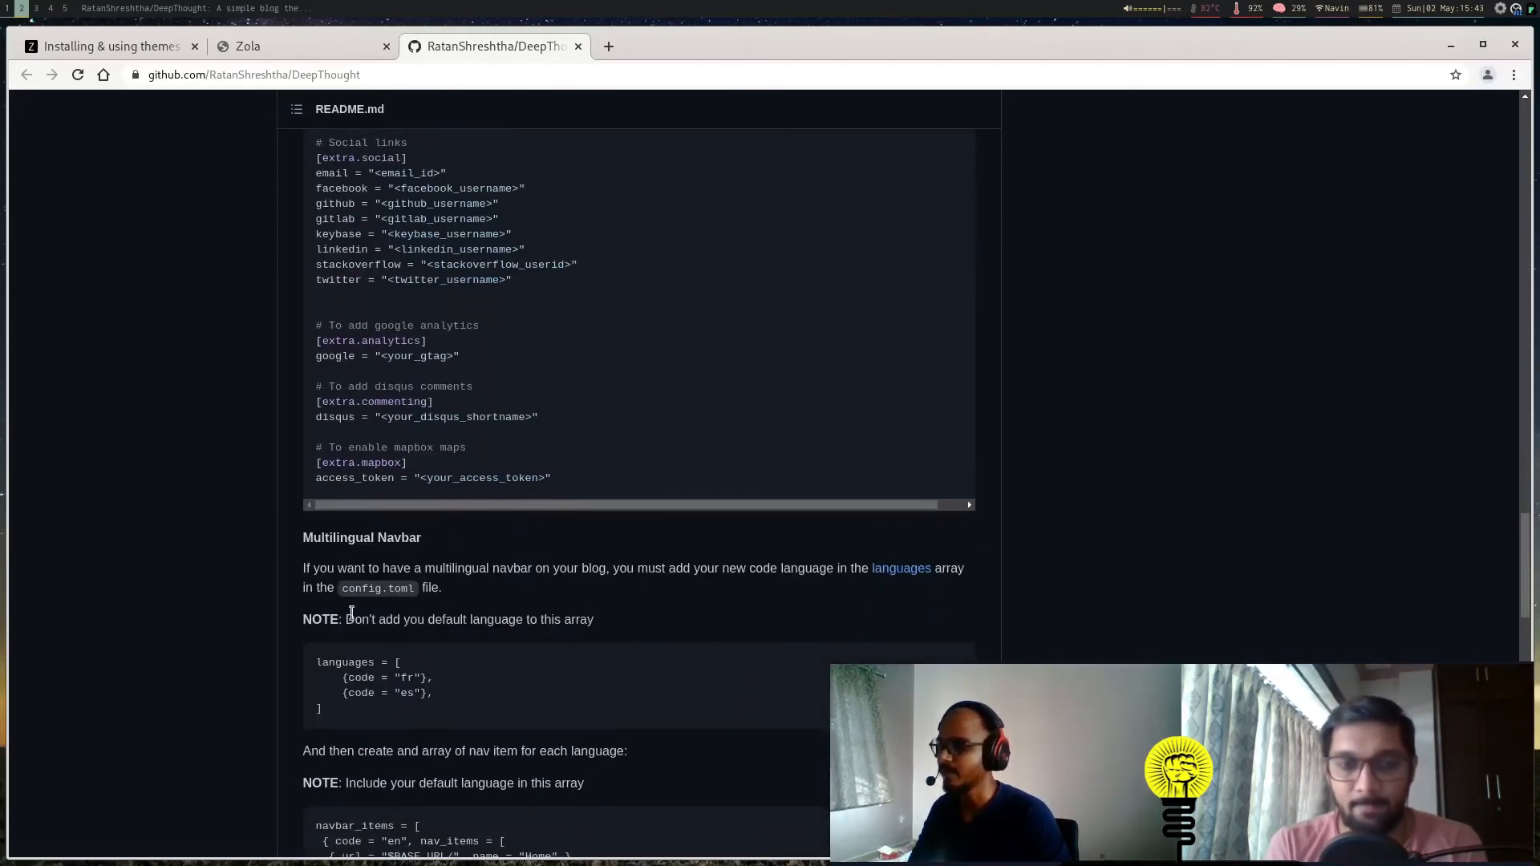
pyautogui.scroll(-1, 413, 704)
pyautogui.press('super+1')
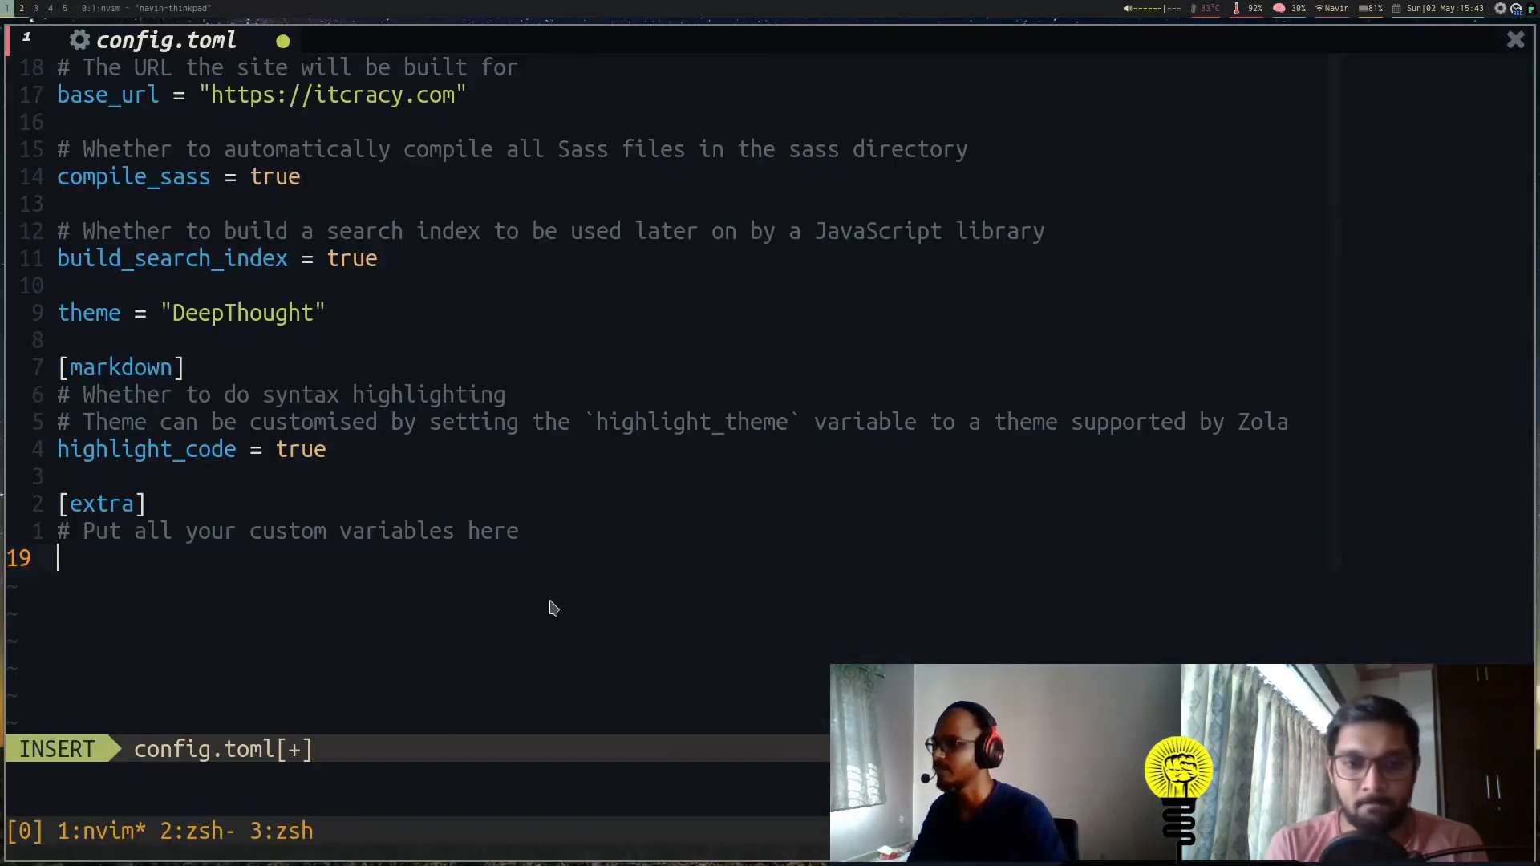
pyautogui.press('Escape')
pyautogui.write('P')
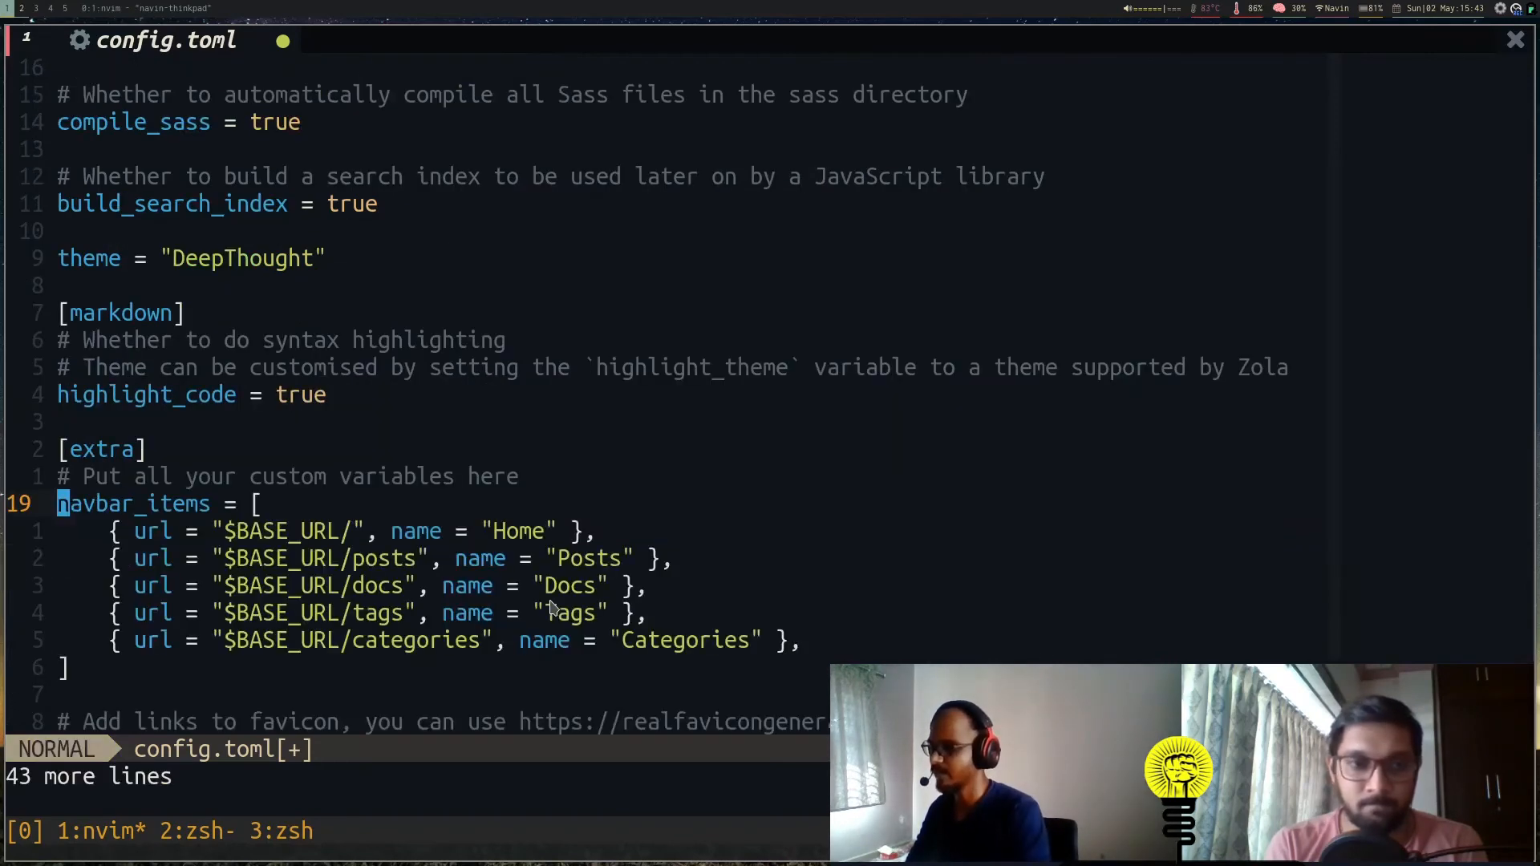
pyautogui.write(':w')
pyautogui.press('Return')
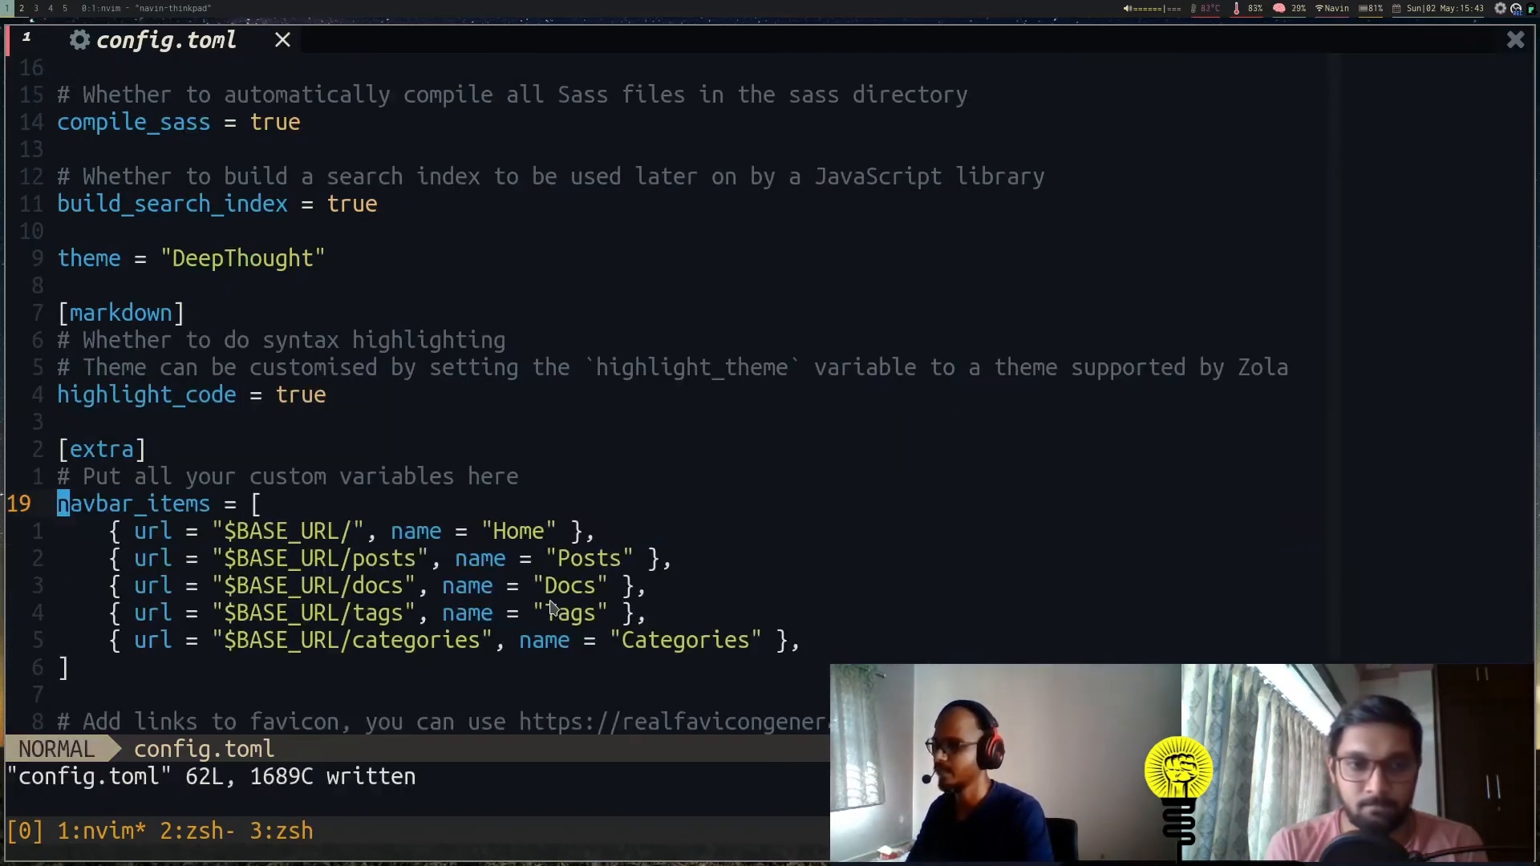
pyautogui.write(':q')
pyautogui.press('Return')
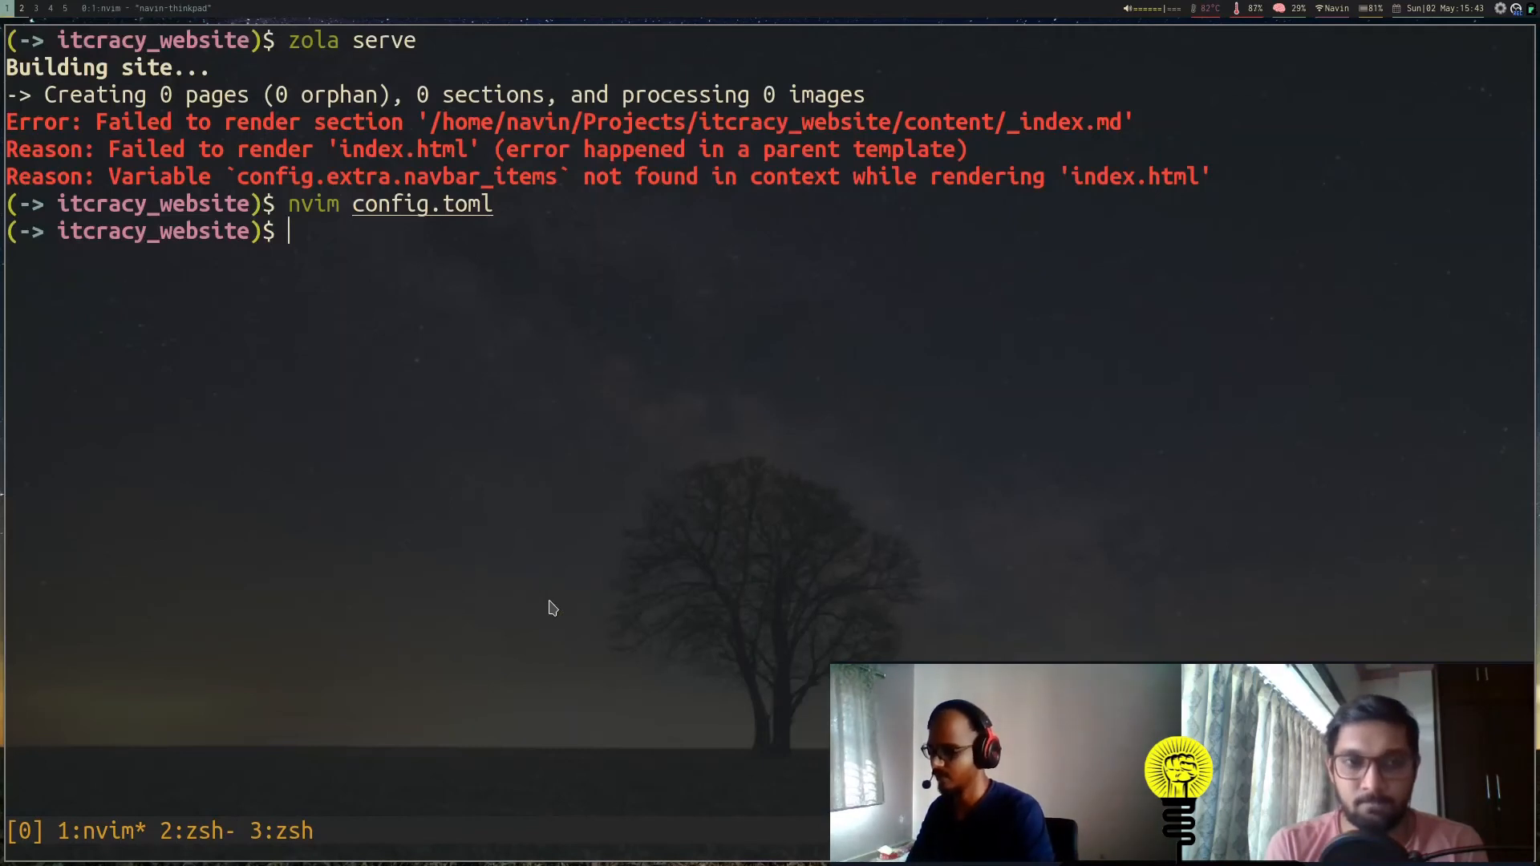
pyautogui.write('zola serve')
pyautogui.press('Return')
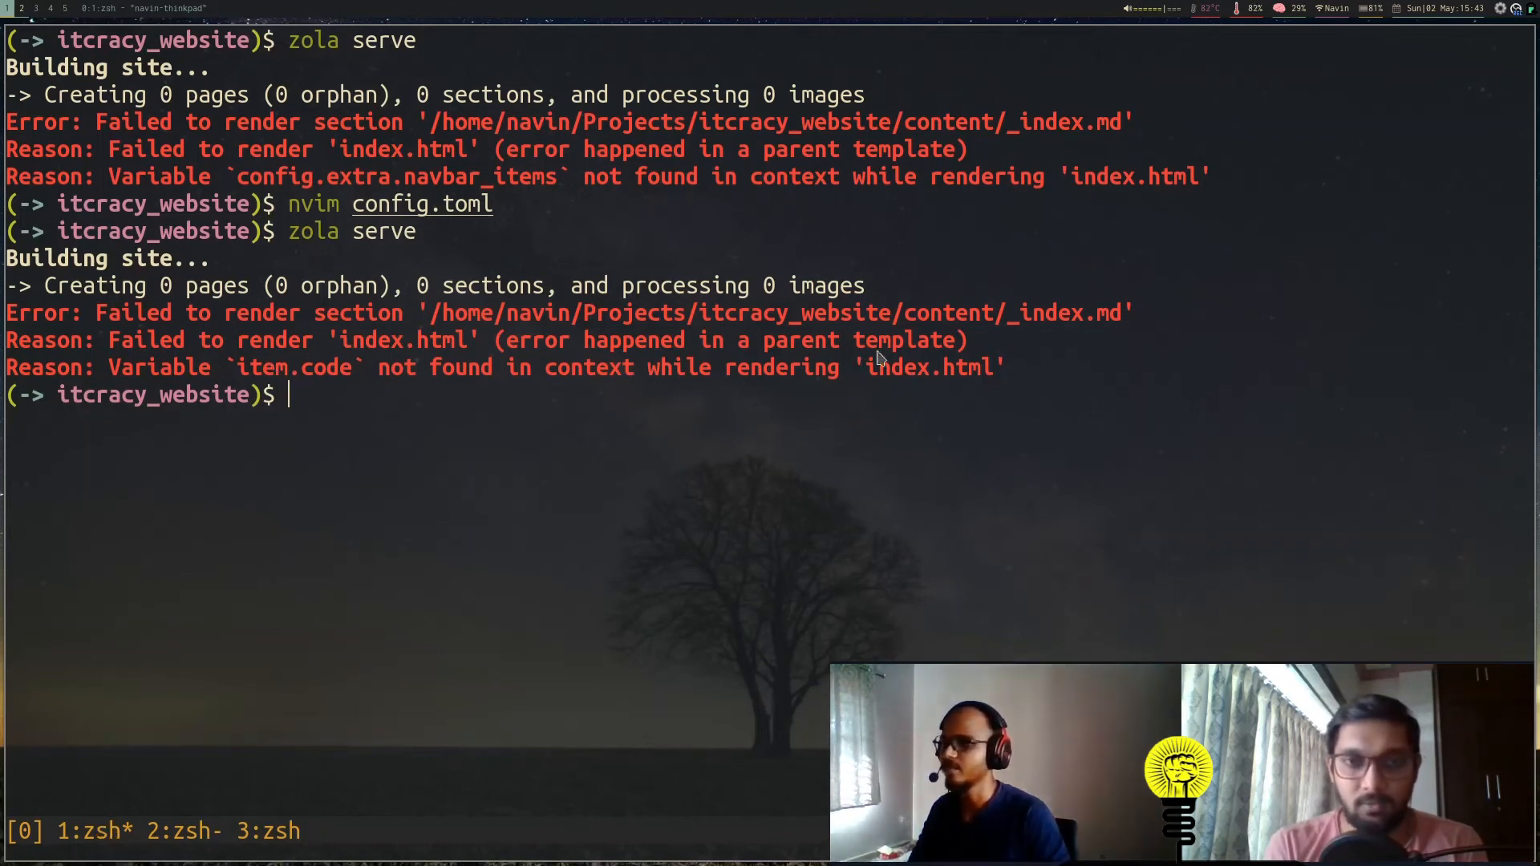
pyautogui.press('super+2')
pyautogui.moveTo(321, 502); pyautogui.dragTo(401, 544)
pyautogui.click(401, 544)
pyautogui.moveTo(350, 450); pyautogui.dragTo(564, 515)
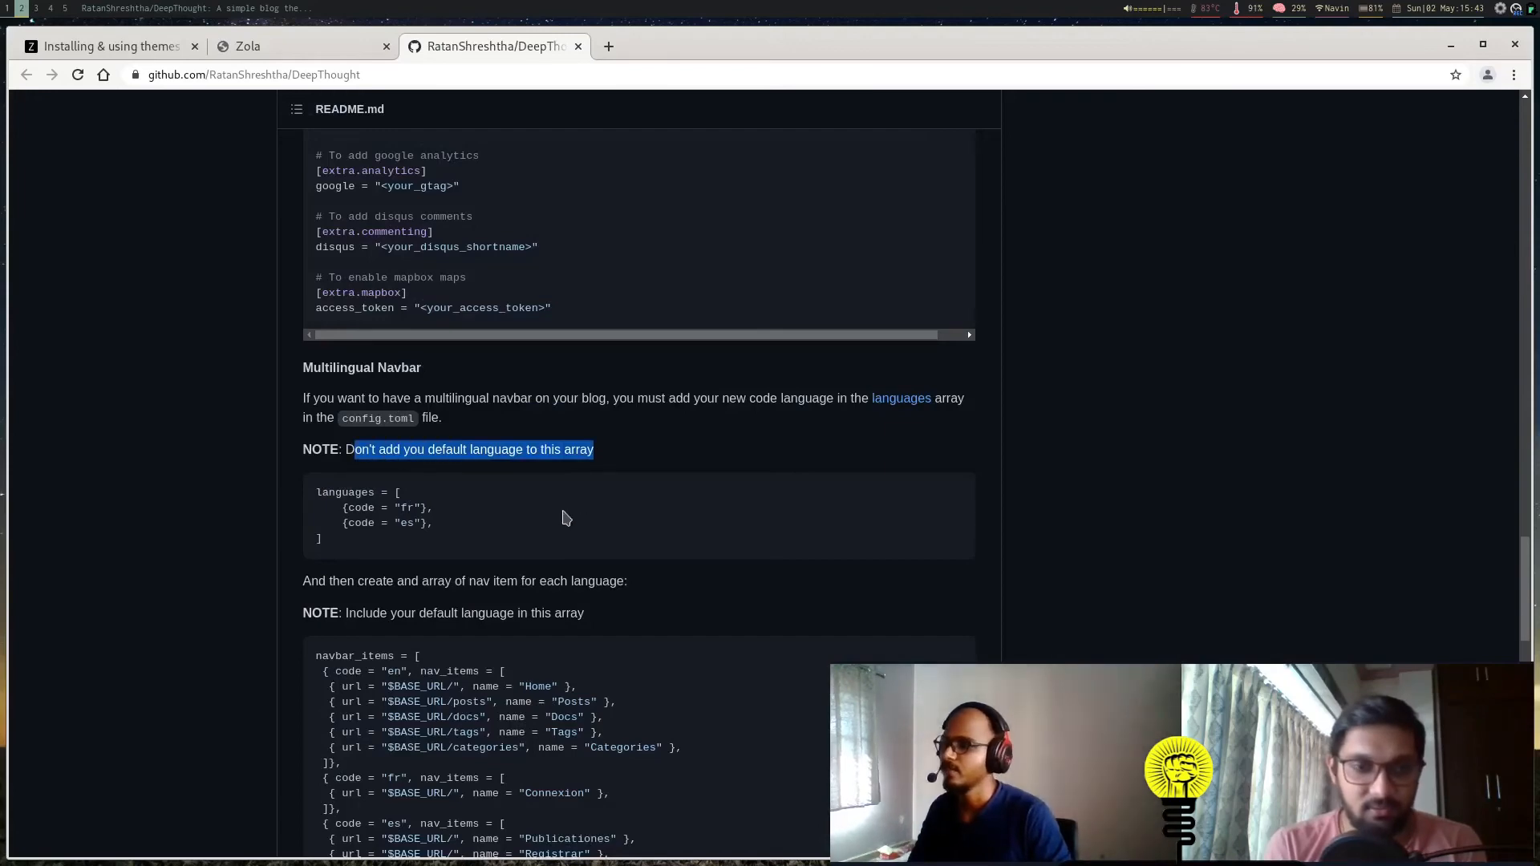
pyautogui.click(389, 464)
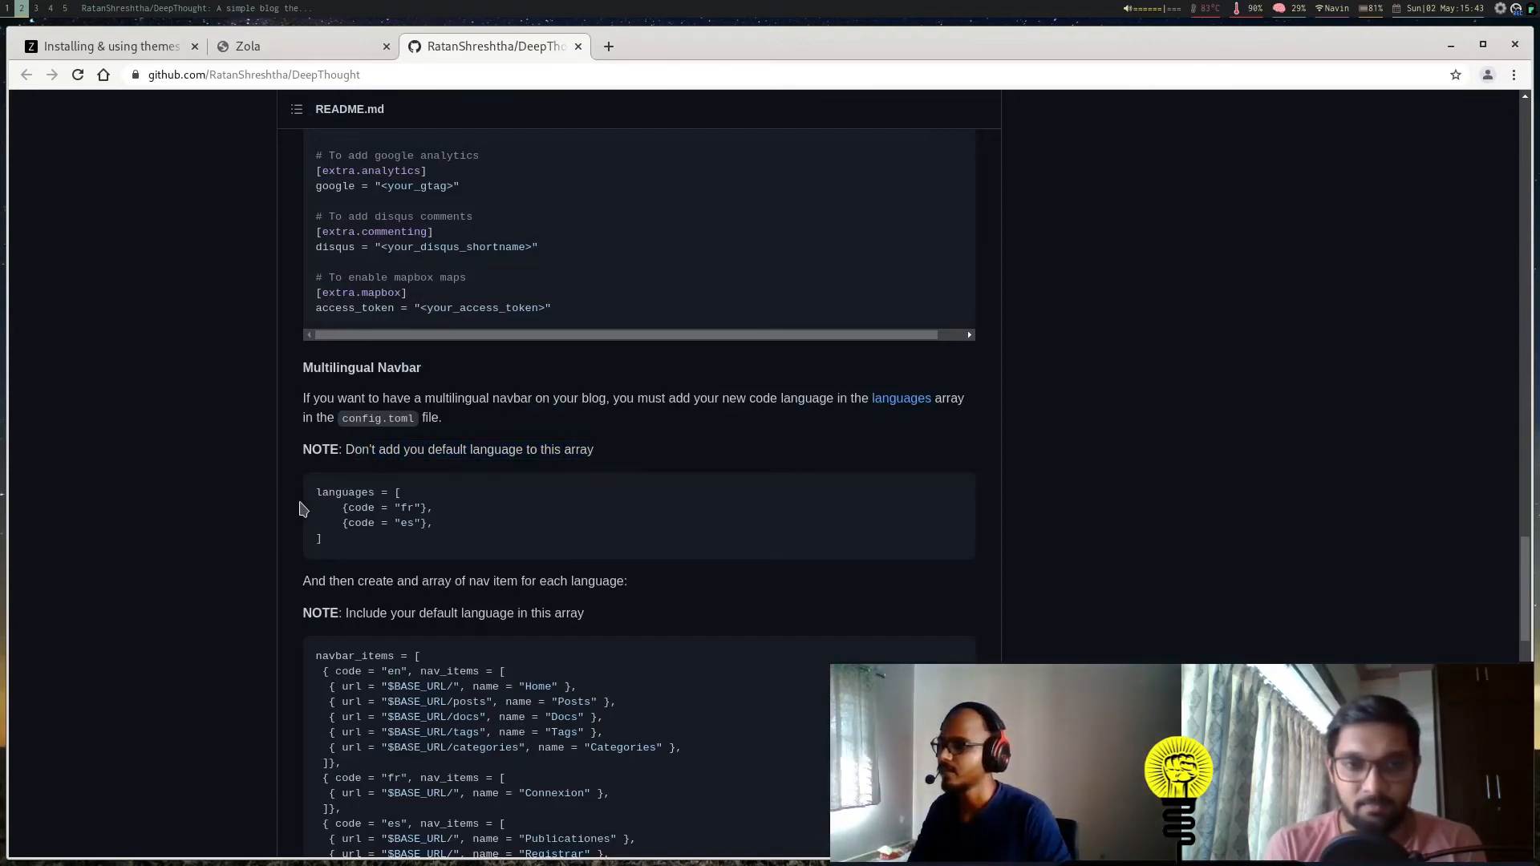
pyautogui.scroll(2, 361, 526)
pyautogui.scroll(3, 430, 585)
pyautogui.scroll(5, 441, 585)
pyautogui.scroll(3, 417, 563)
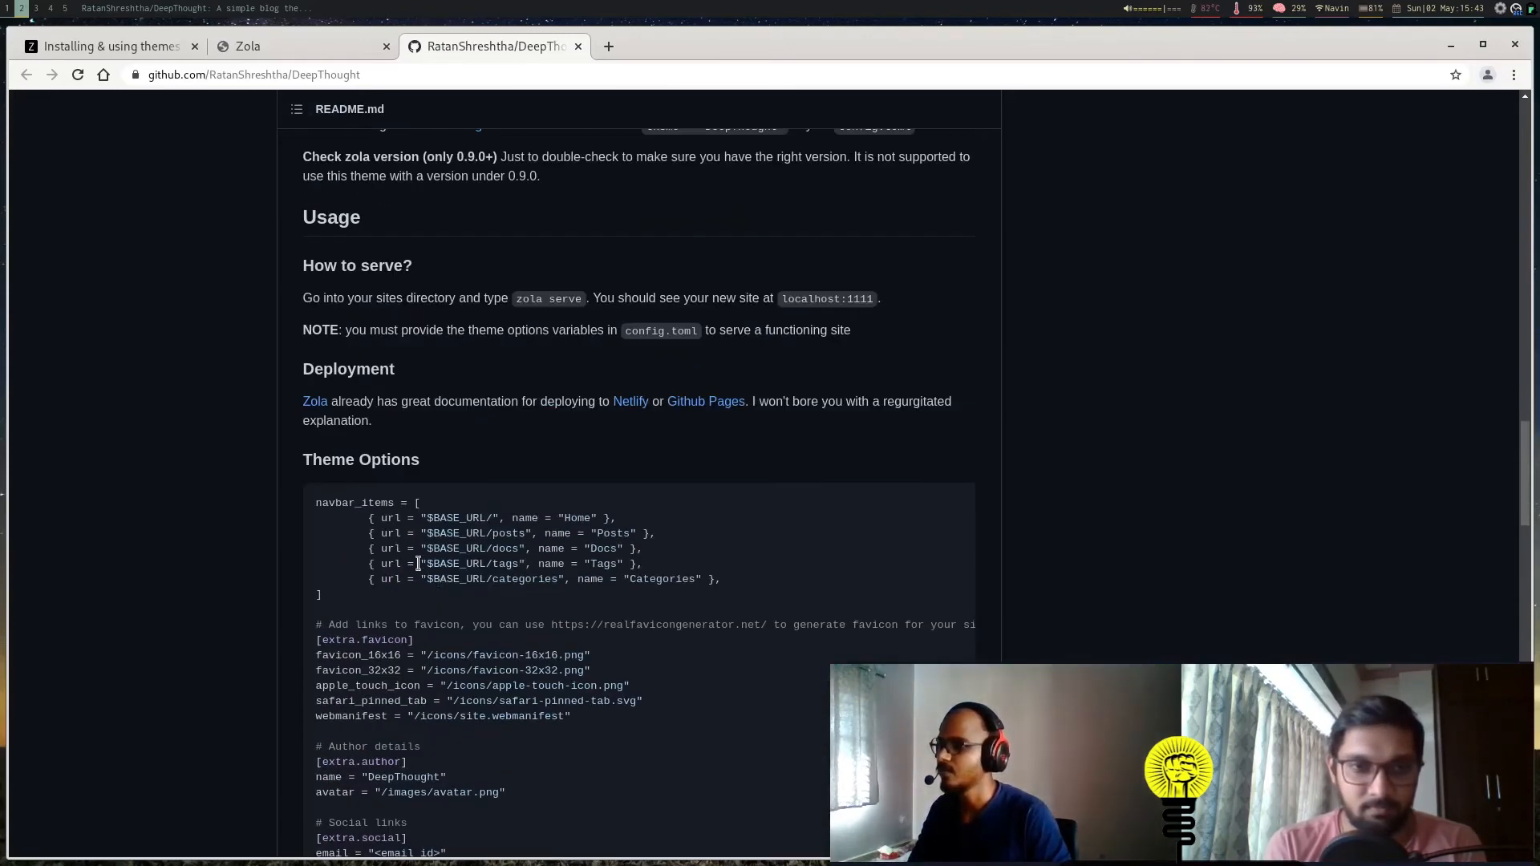
pyautogui.scroll(1, 458, 374)
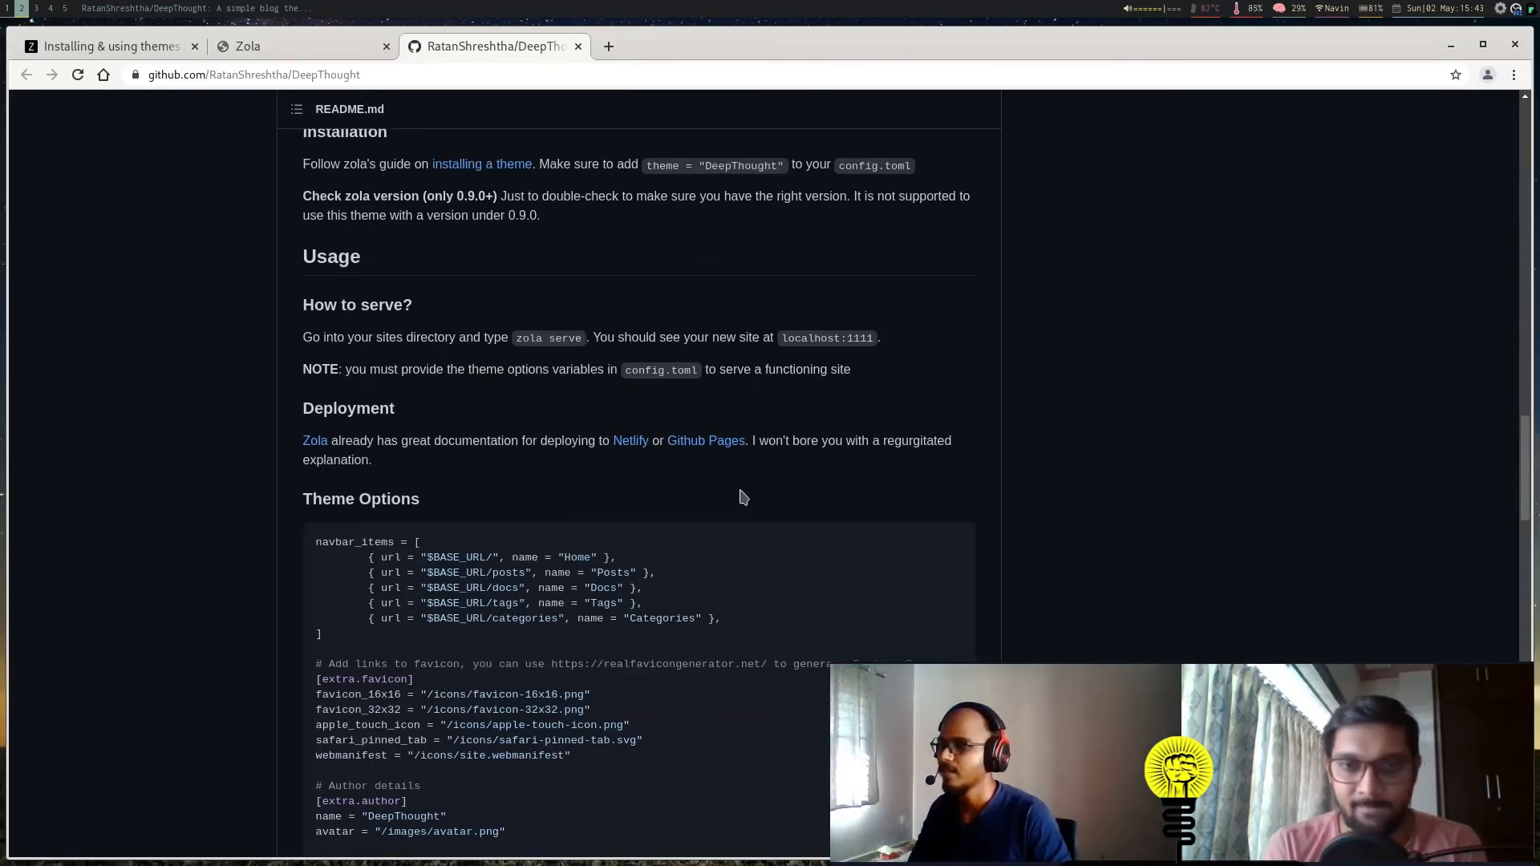
pyautogui.scroll(-2, 433, 532)
pyautogui.scroll(-5, 430, 509)
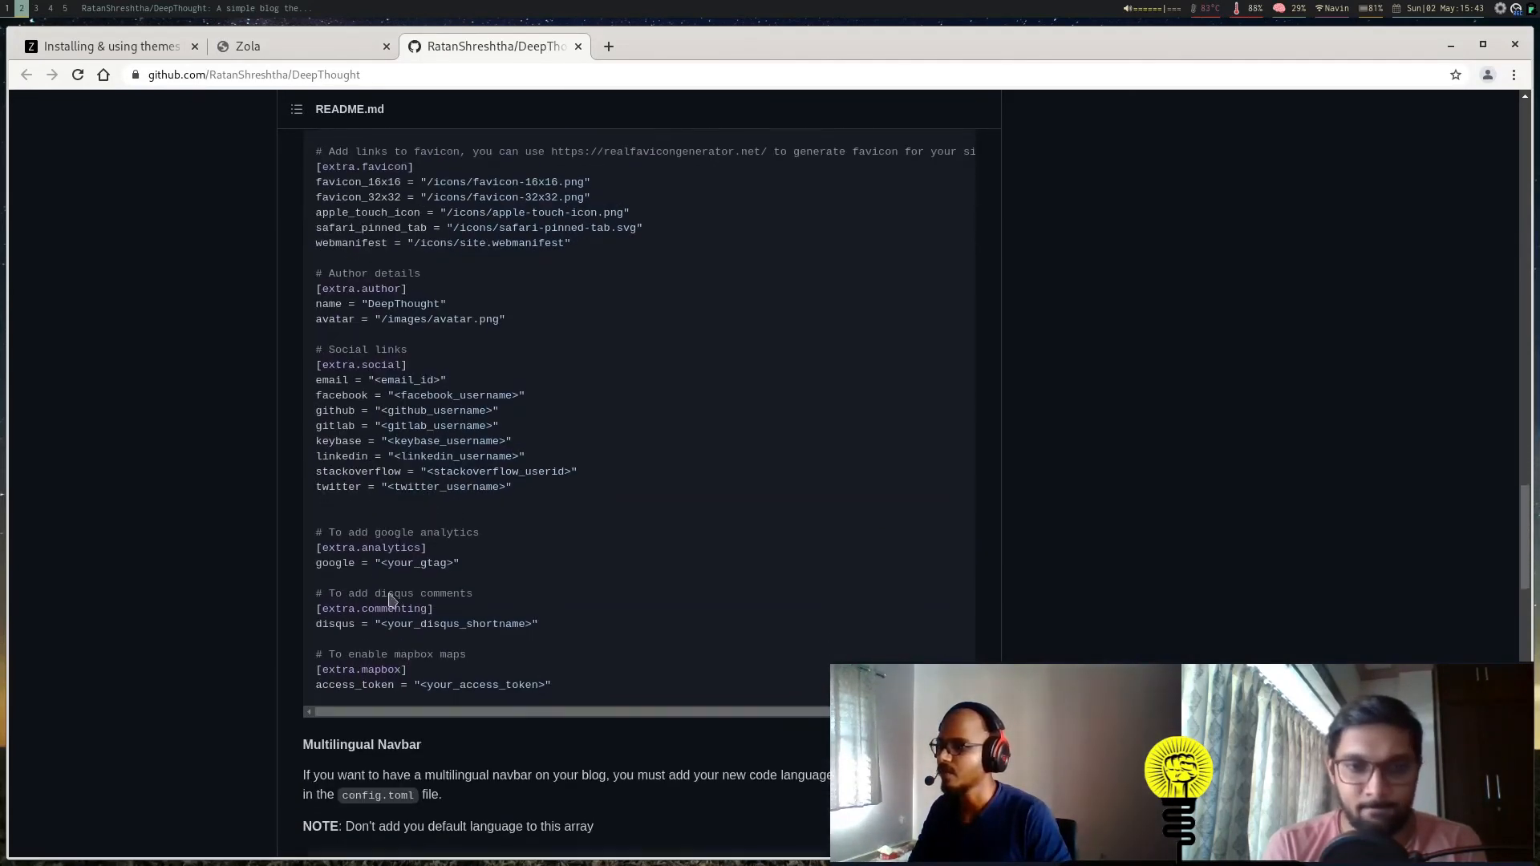
pyautogui.scroll(-5, 397, 589)
pyautogui.scroll(-2, 351, 598)
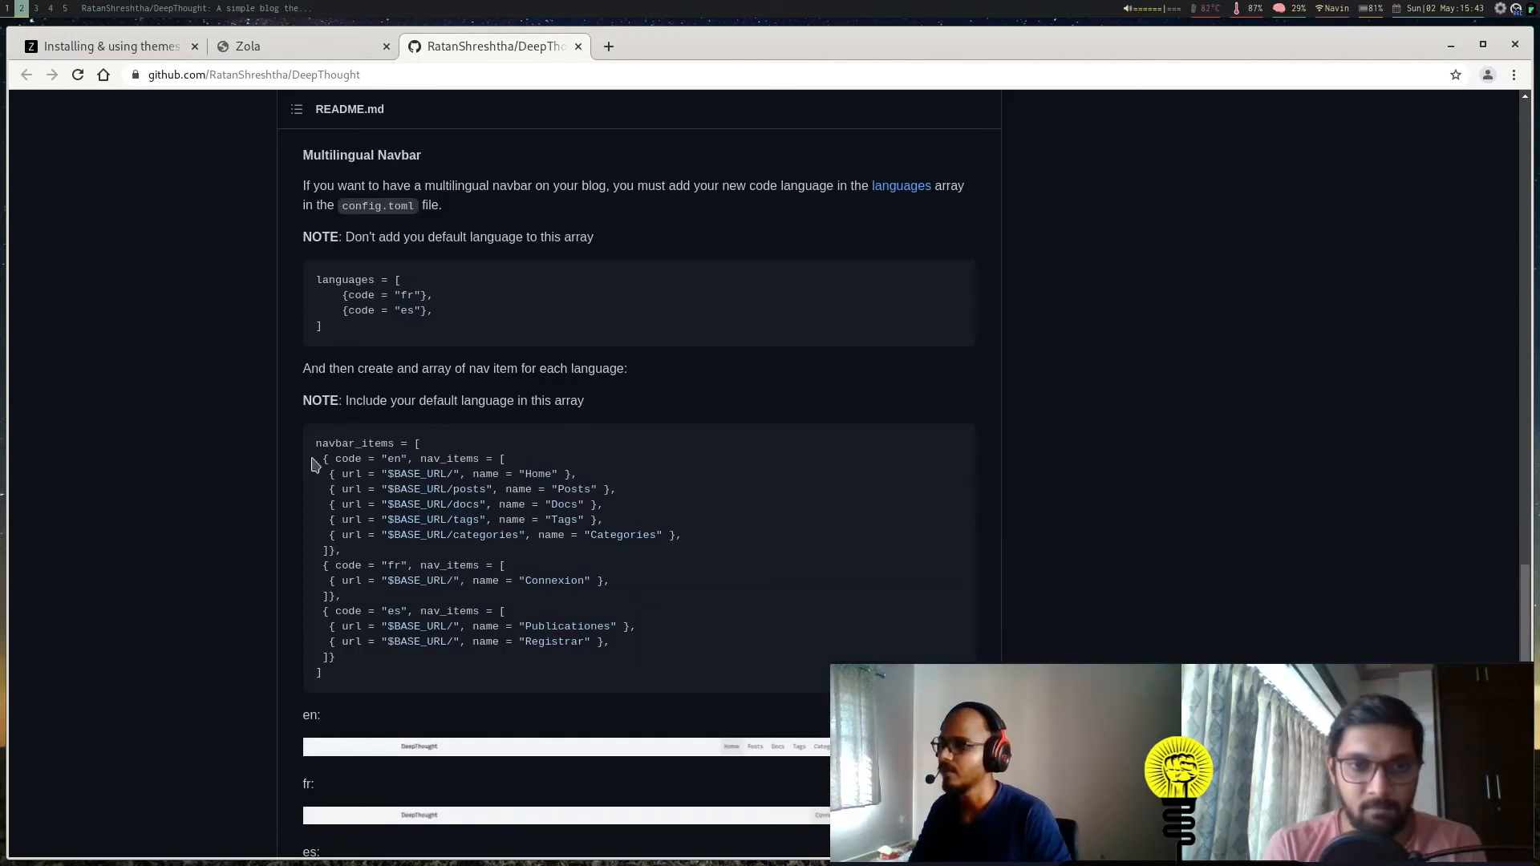
pyautogui.tripleClick(379, 611)
# Step: Reopen config.toml in Neovim and move the cursor to the navbar_items line
pyautogui.press('super+1')
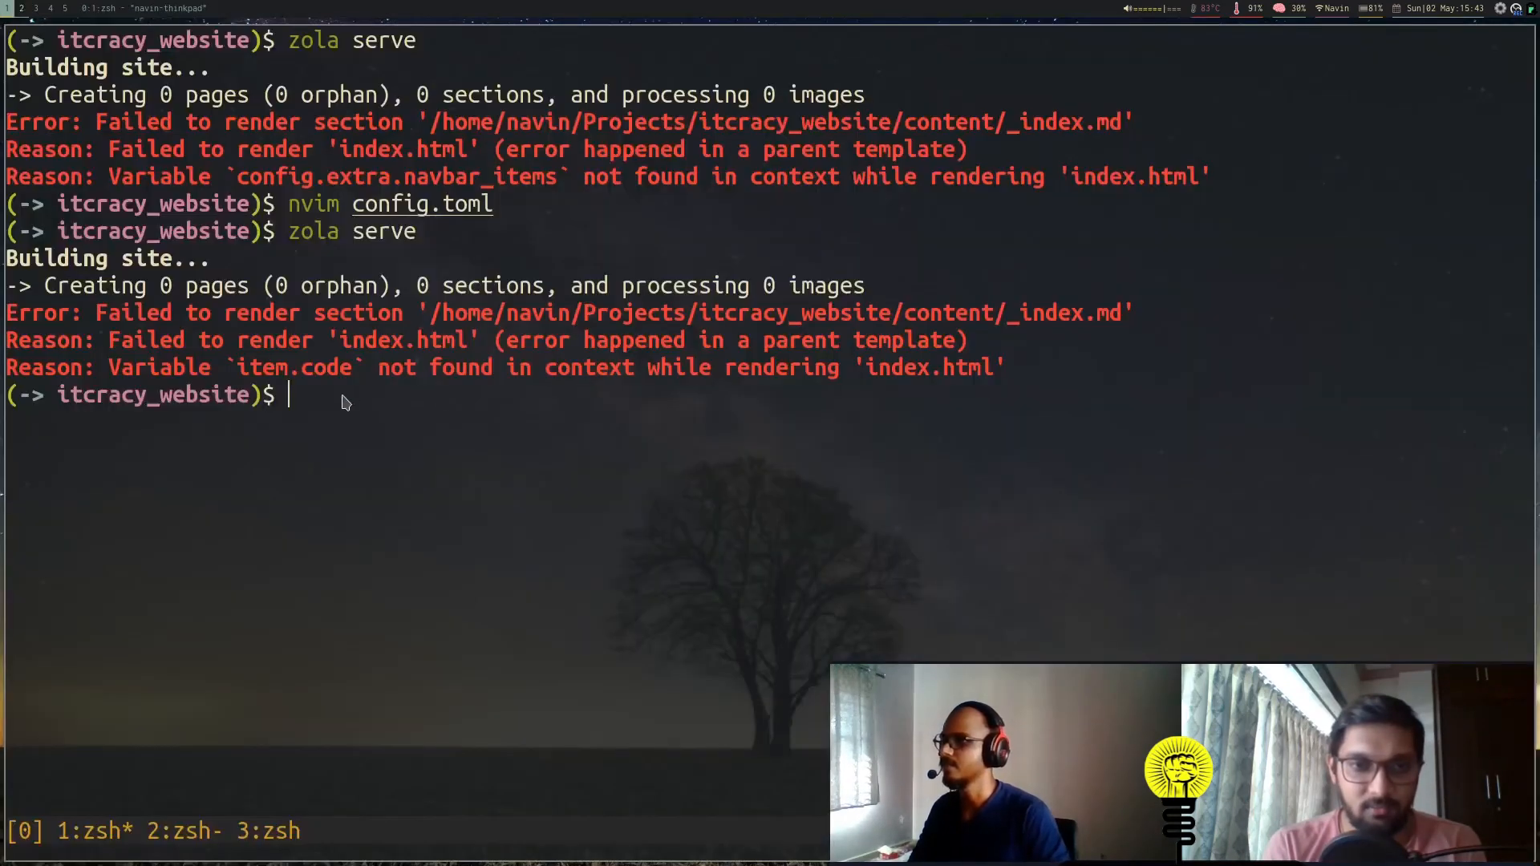
pyautogui.press('Up')
pyautogui.press('Up')
pyautogui.press('Return')
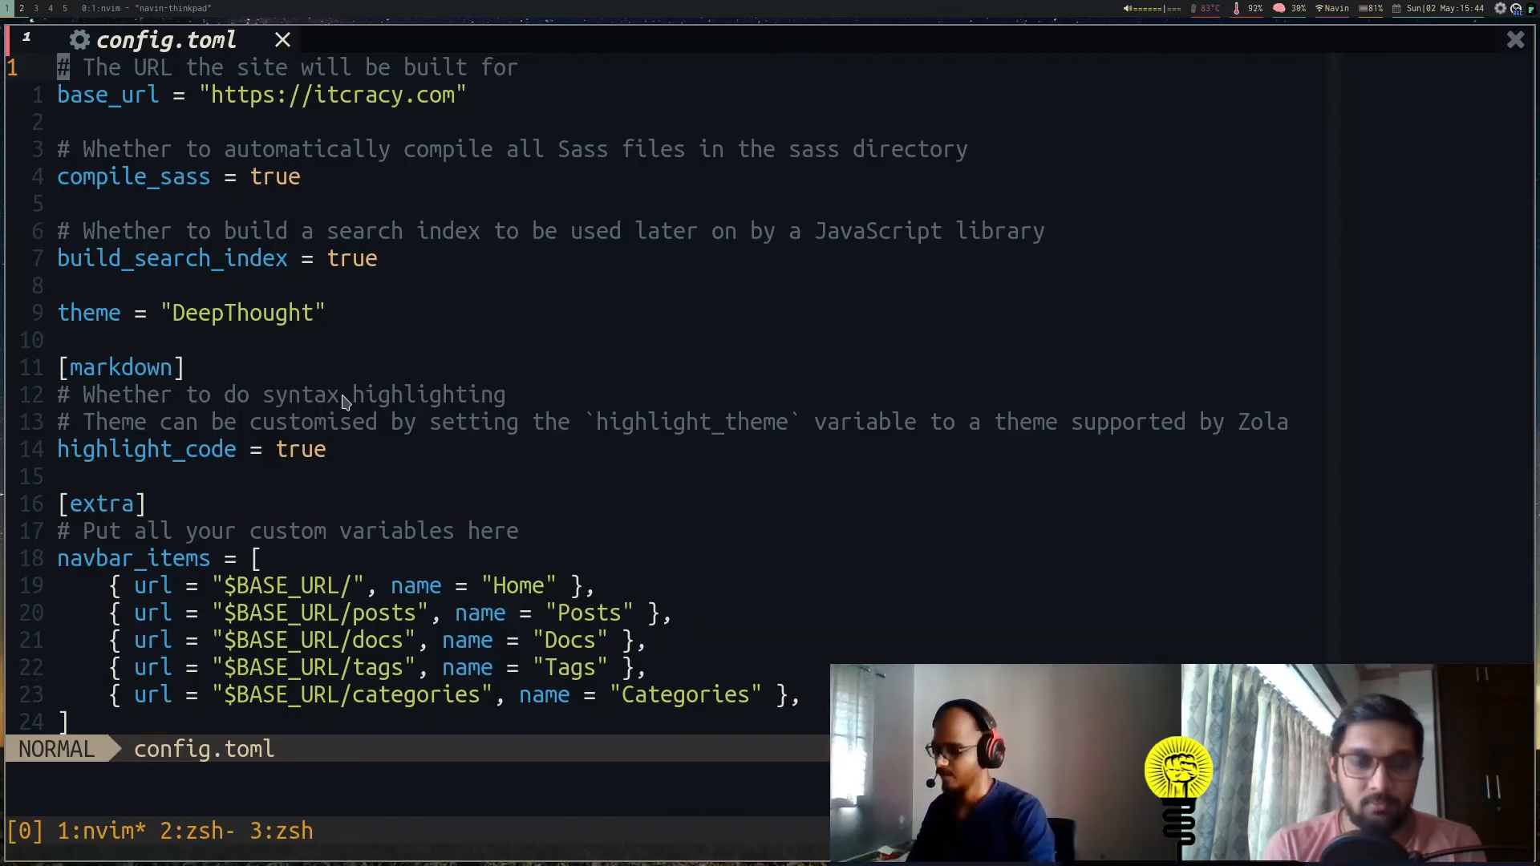
pyautogui.press('j')
pyautogui.press('j')
pyautogui.press('j')
pyautogui.press('j')
pyautogui.press('j')
pyautogui.press('j')
pyautogui.press('k')
pyautogui.press('k')
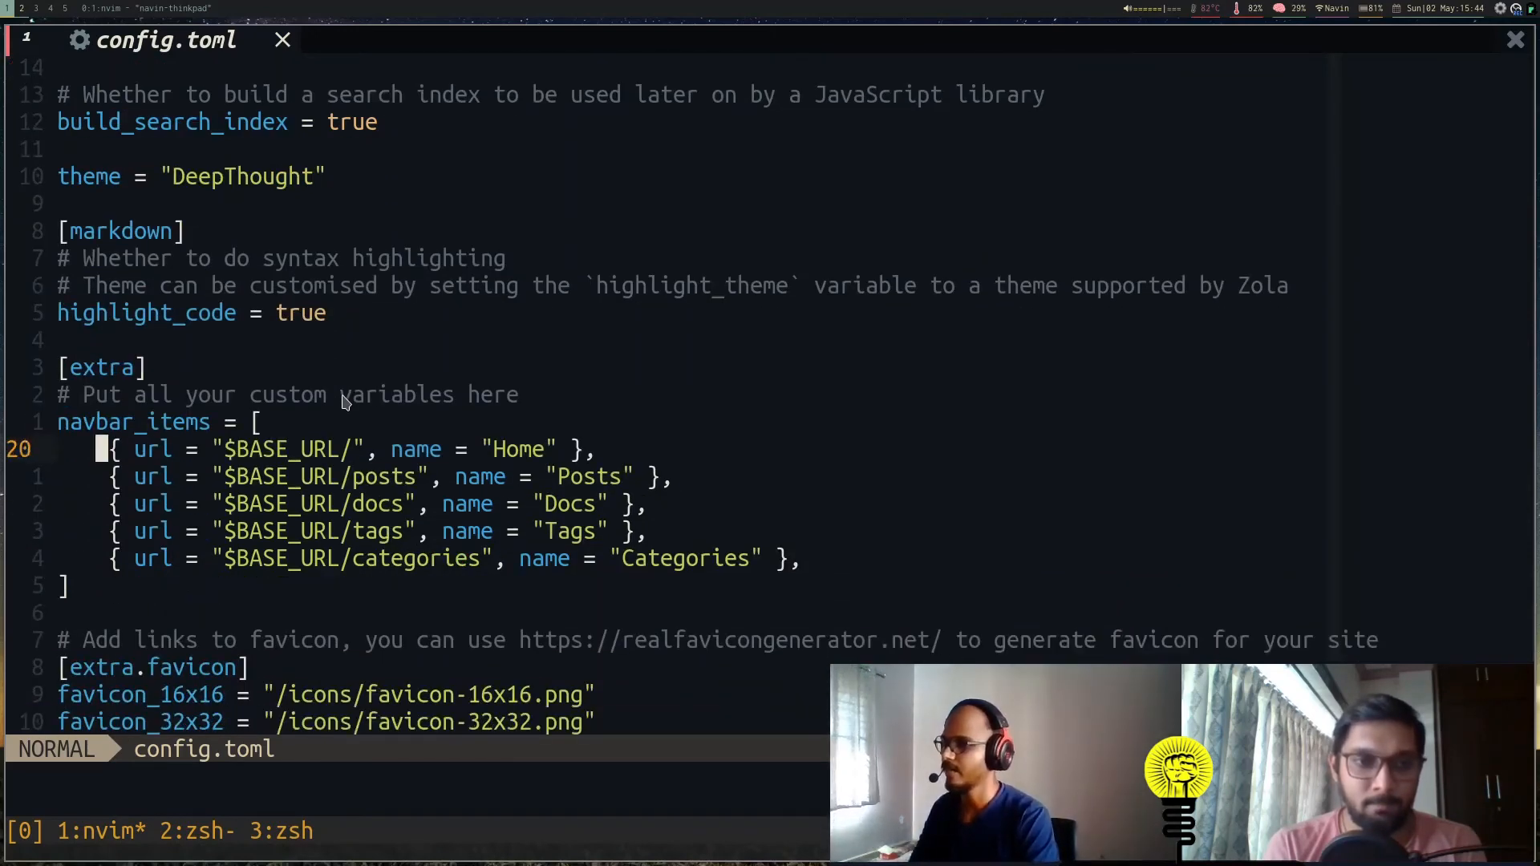
pyautogui.press('k')
# Step: Copy the README's language-coded navbar_items example and paste it over the old navbar block
pyautogui.press('super+2')
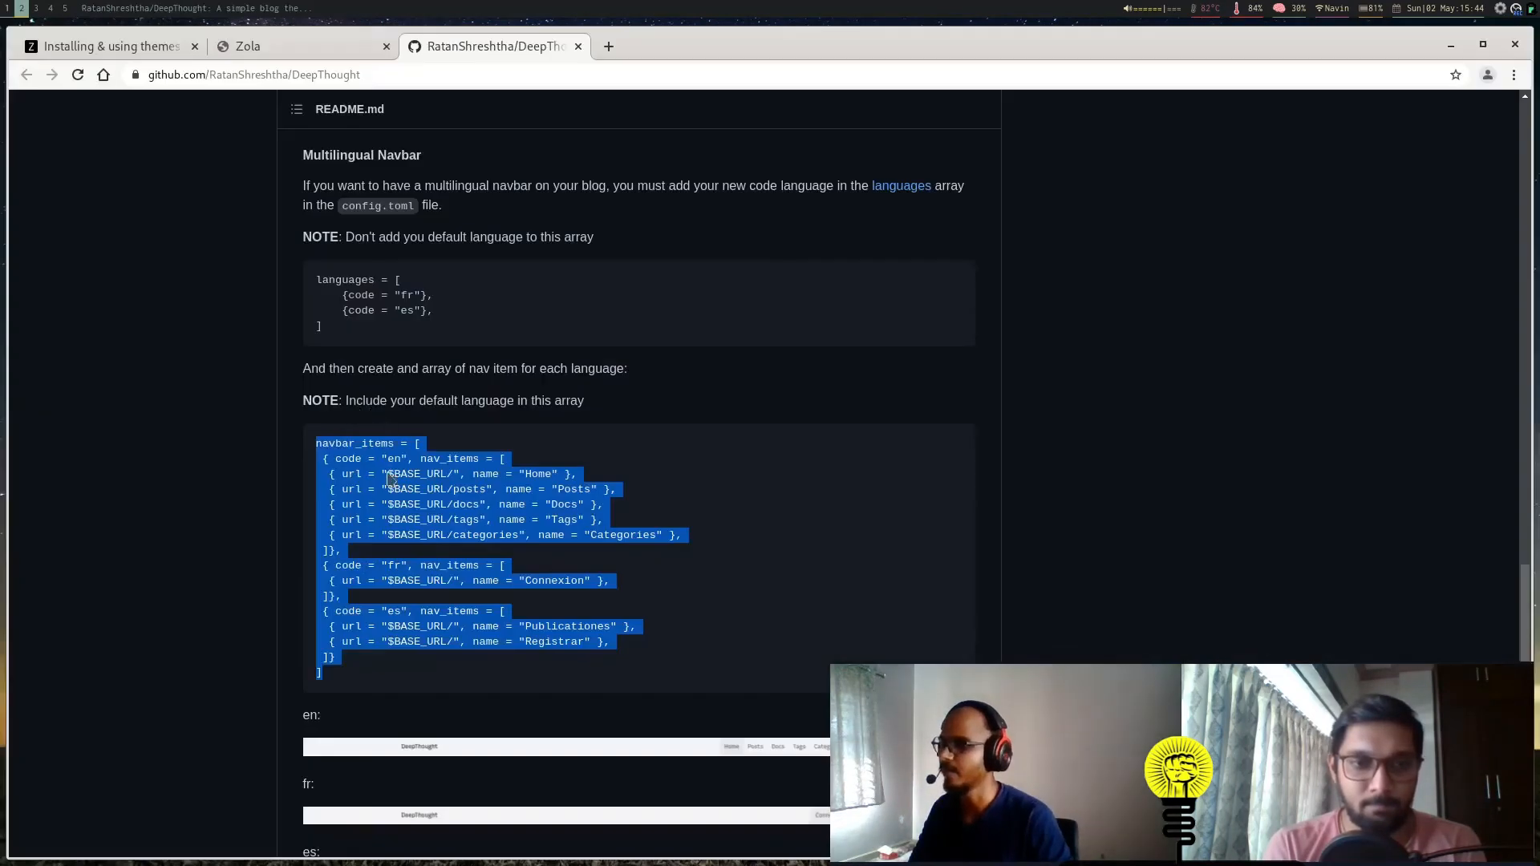
pyautogui.click(382, 459)
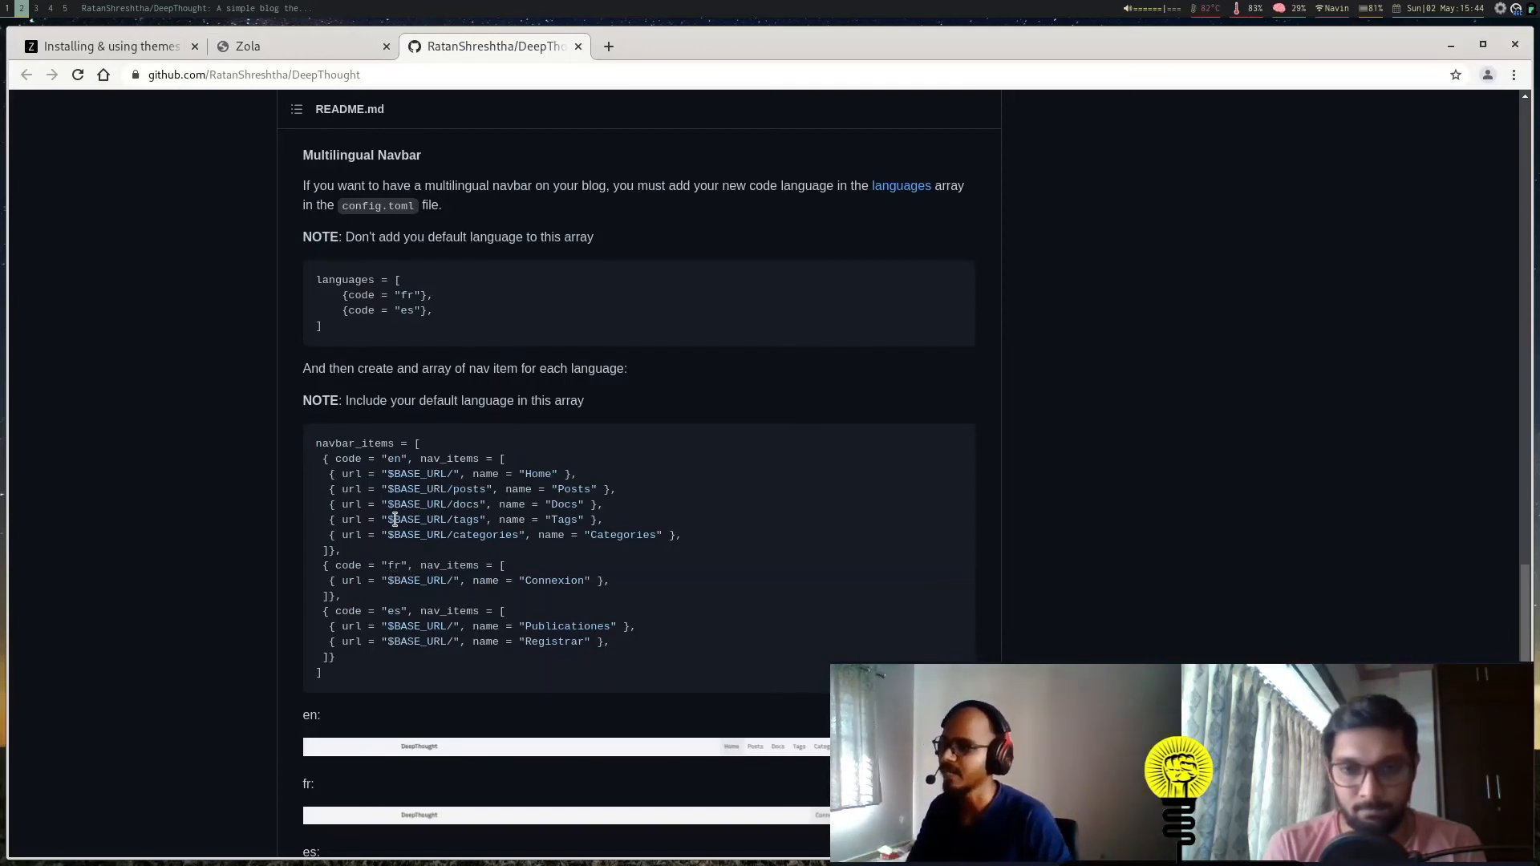
pyautogui.moveTo(313, 448); pyautogui.dragTo(377, 557)
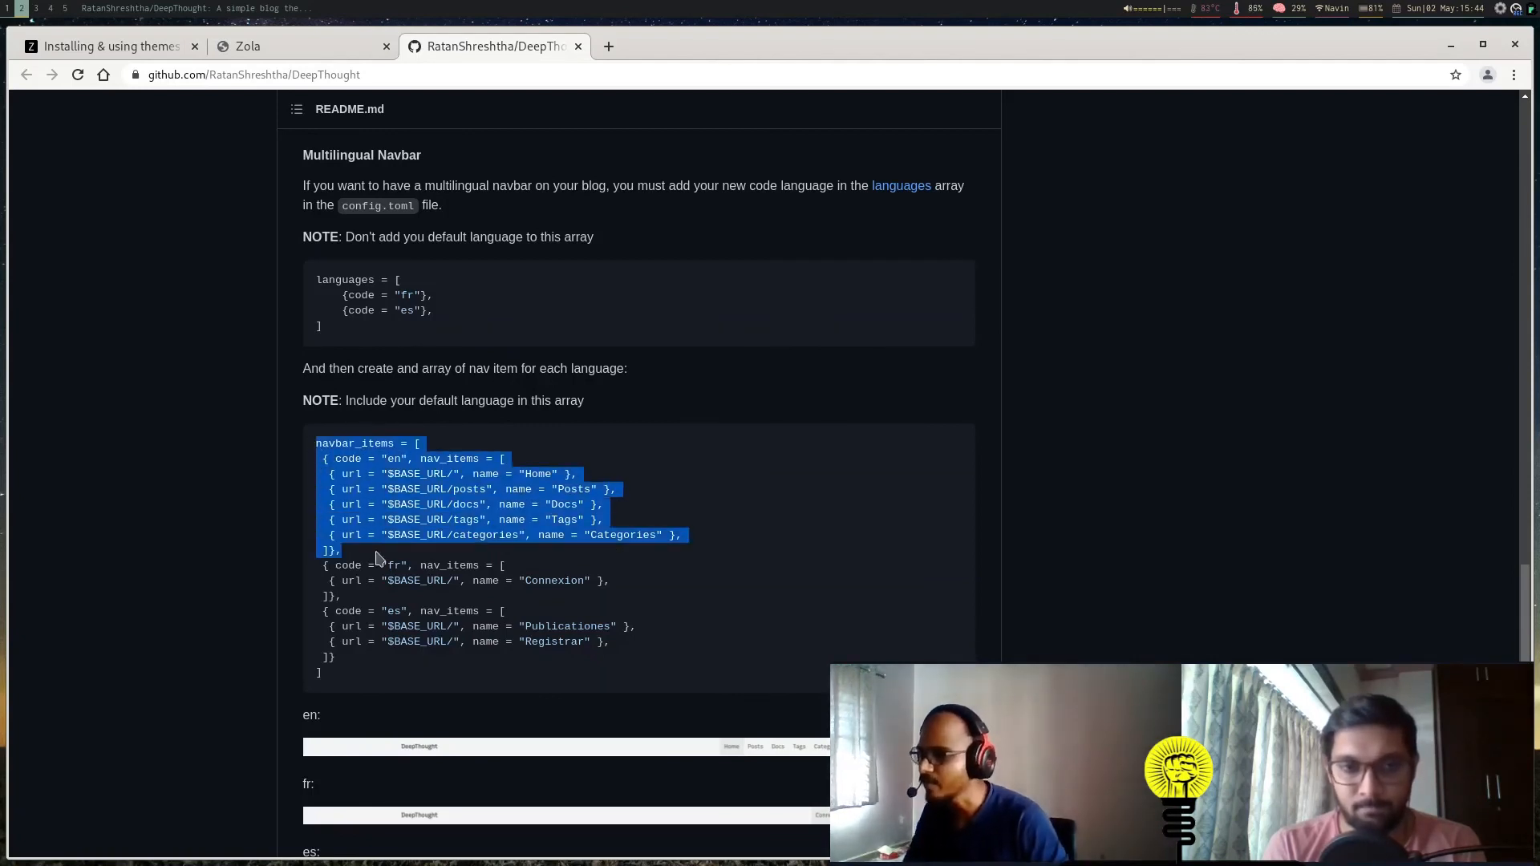
pyautogui.moveTo(379, 558); pyautogui.dragTo(373, 691)
pyautogui.press('super+1')
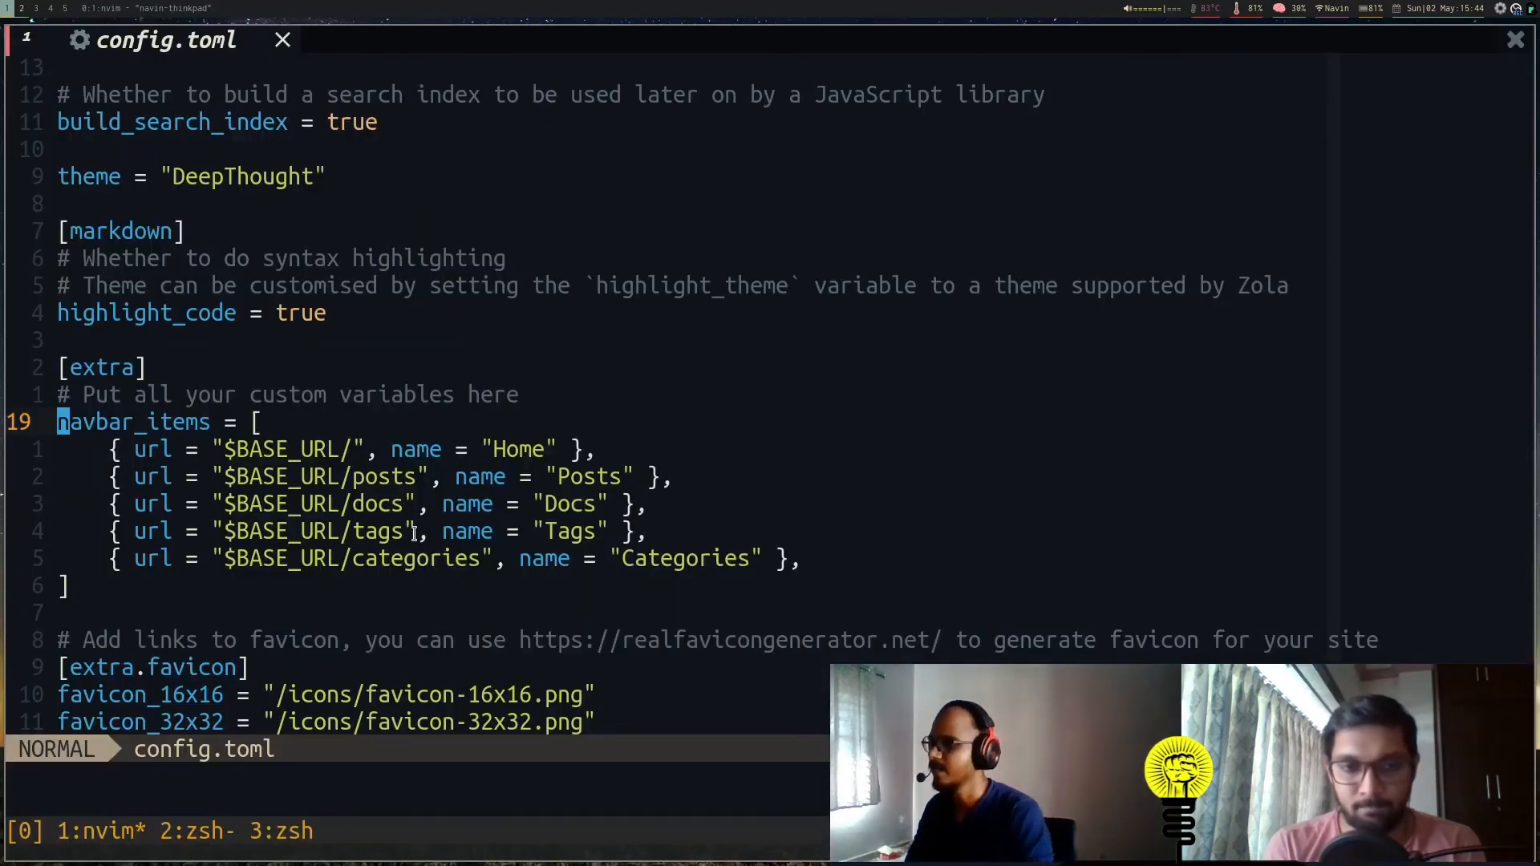
pyautogui.hotkey('shift', 'v')
pyautogui.press('%')
pyautogui.press('p')
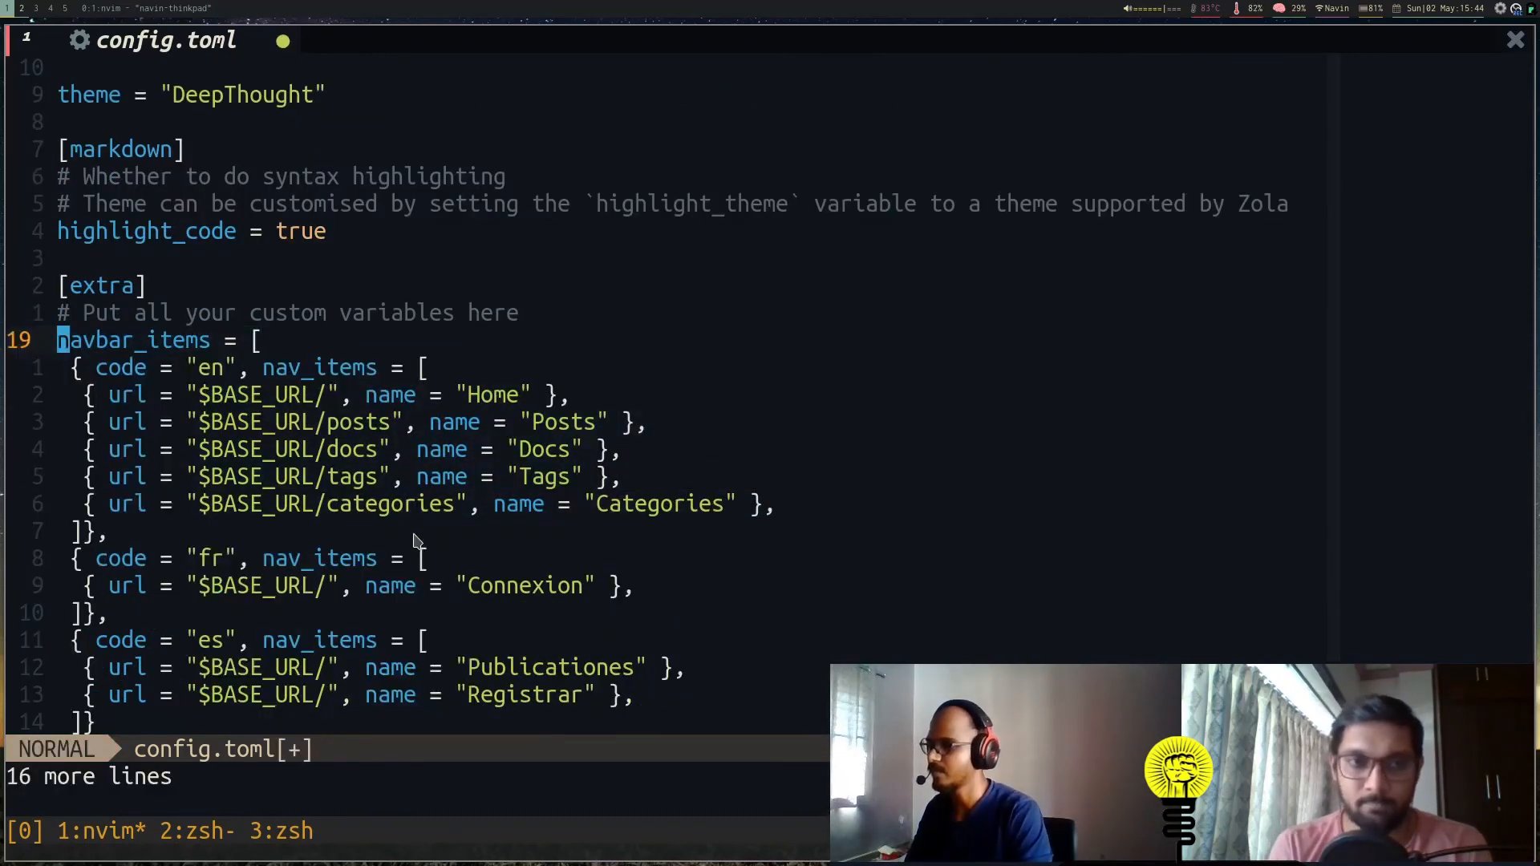
# Step: Delete the es and fr nav_items blocks, leaving only the en group
pyautogui.press('j')
pyautogui.press('j')
pyautogui.press('j')
pyautogui.press('j')
pyautogui.press('j')
pyautogui.press('j')
pyautogui.press('j')
pyautogui.press('k')
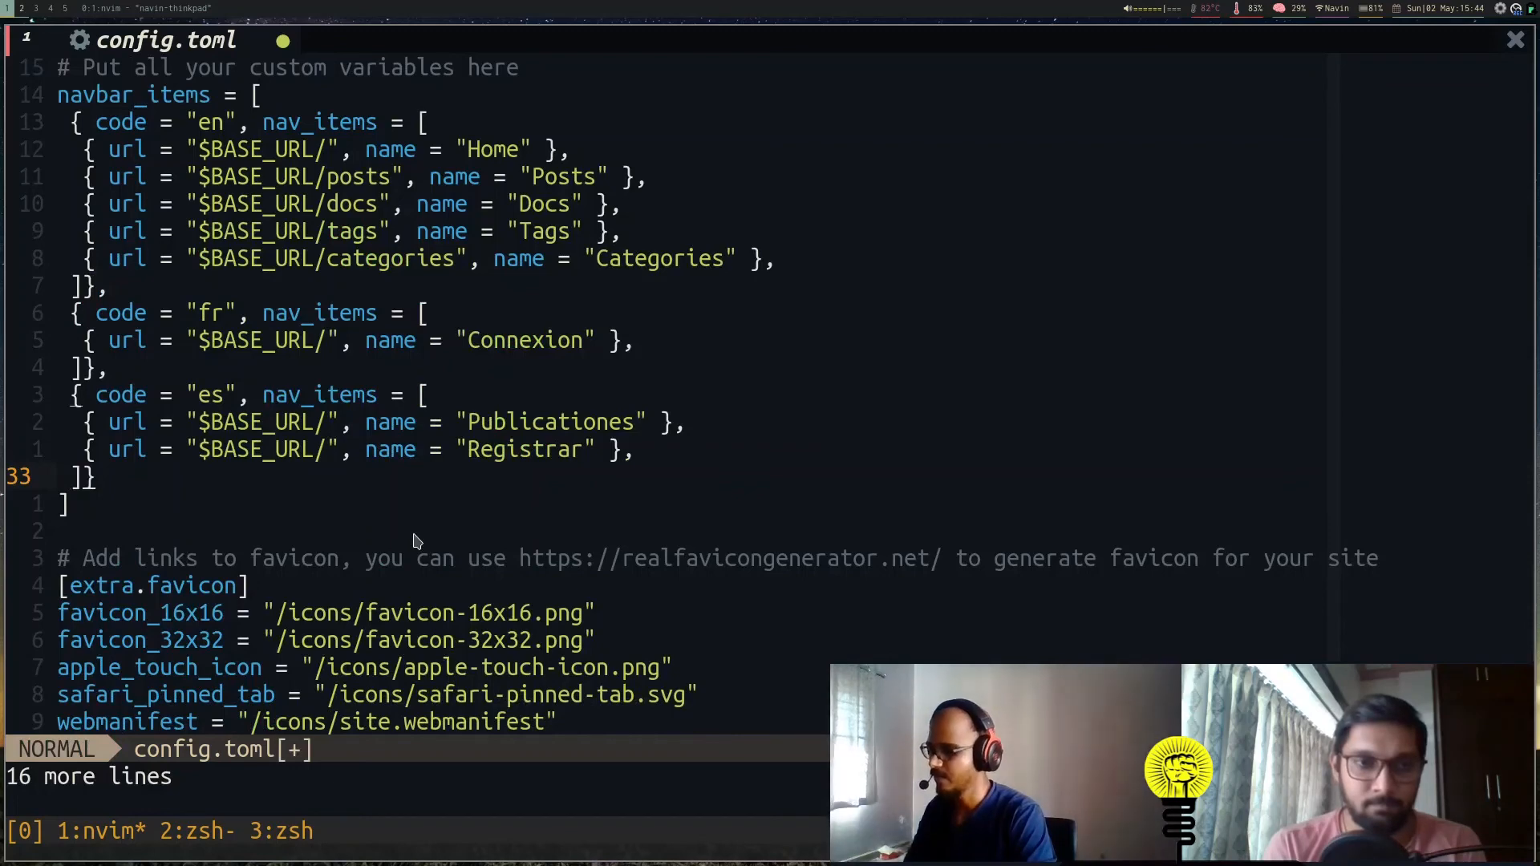
pyautogui.press('d')
pyautogui.press('3')
pyautogui.press('k')
pyautogui.press('k')
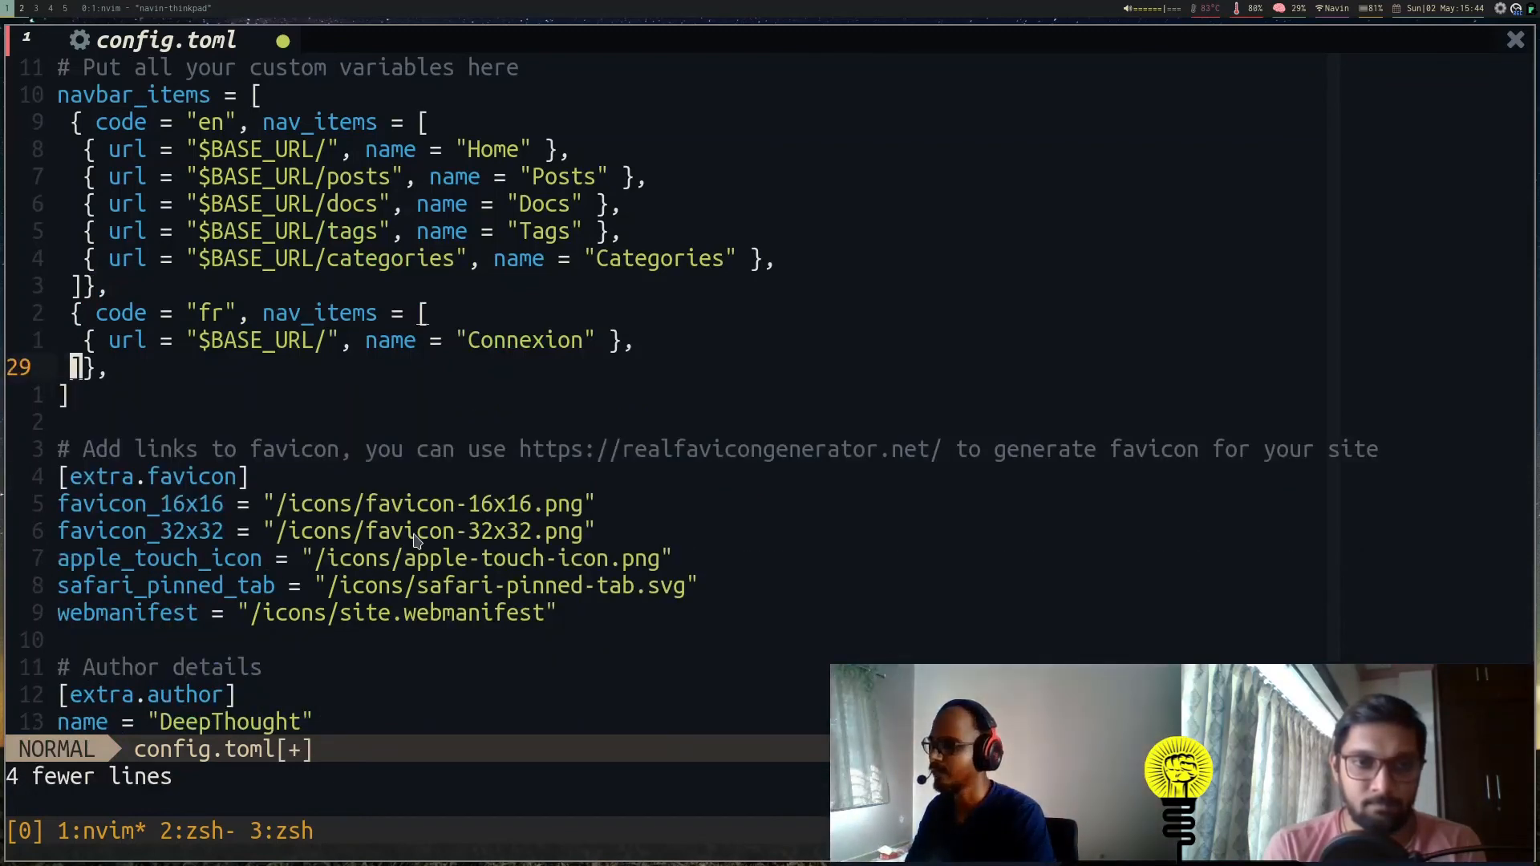
pyautogui.press('j')
pyautogui.press('k')
pyautogui.press('l')
pyautogui.press('k')
pyautogui.press('d')
pyautogui.press('k')
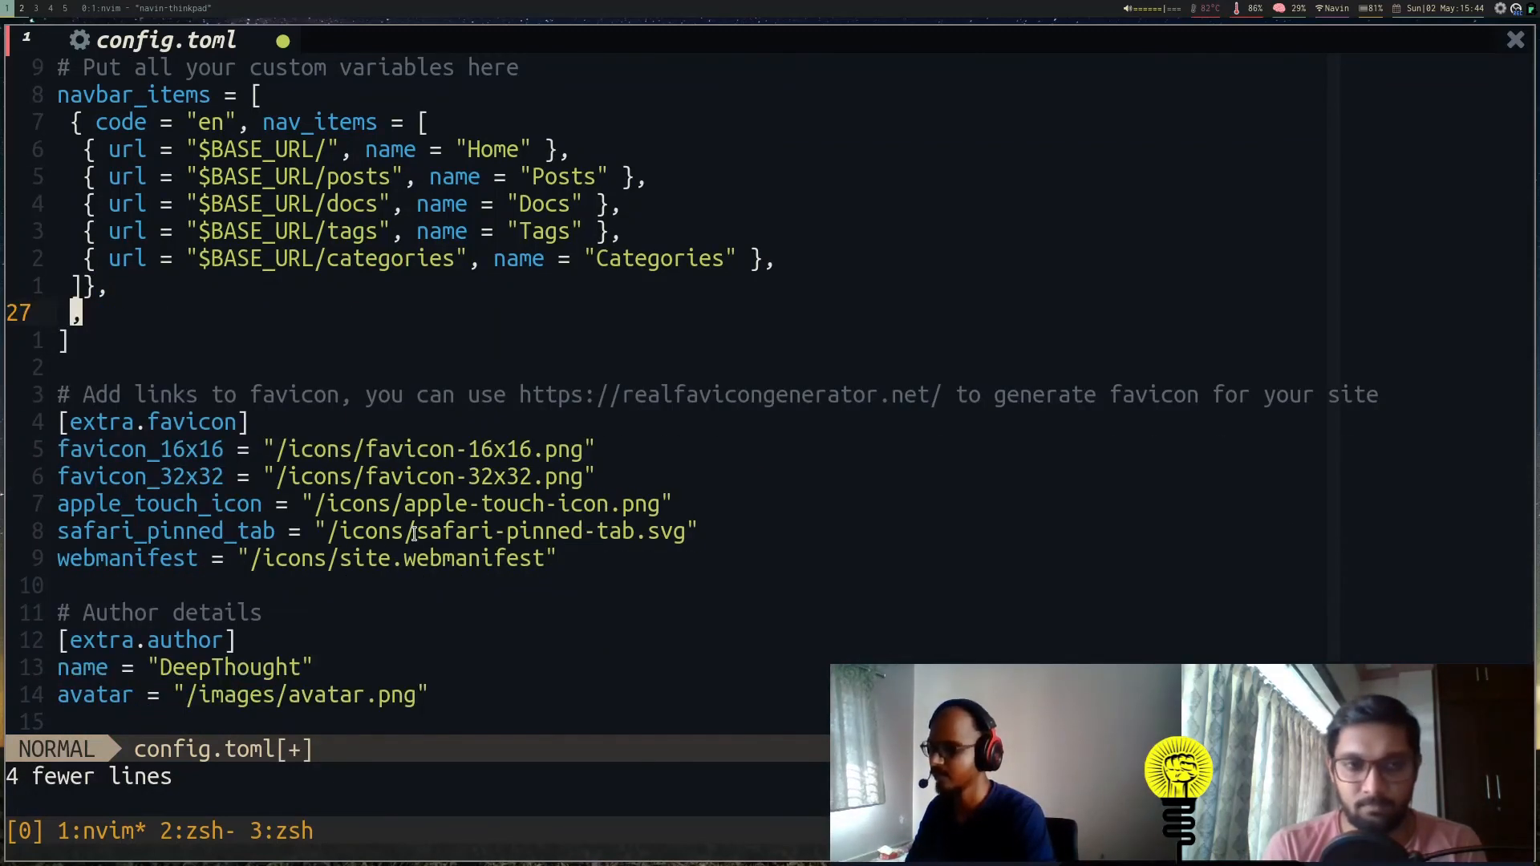
pyautogui.press('k')
pyautogui.press('j')
pyautogui.press('d')
pyautogui.press('d')
pyautogui.press('k')
pyautogui.press('k')
# Step: Remove the trailing comma after the en block and save config.toml
pyautogui.press('j')
pyautogui.press('A')
pyautogui.press('BackSpace')
pyautogui.press('Escape')
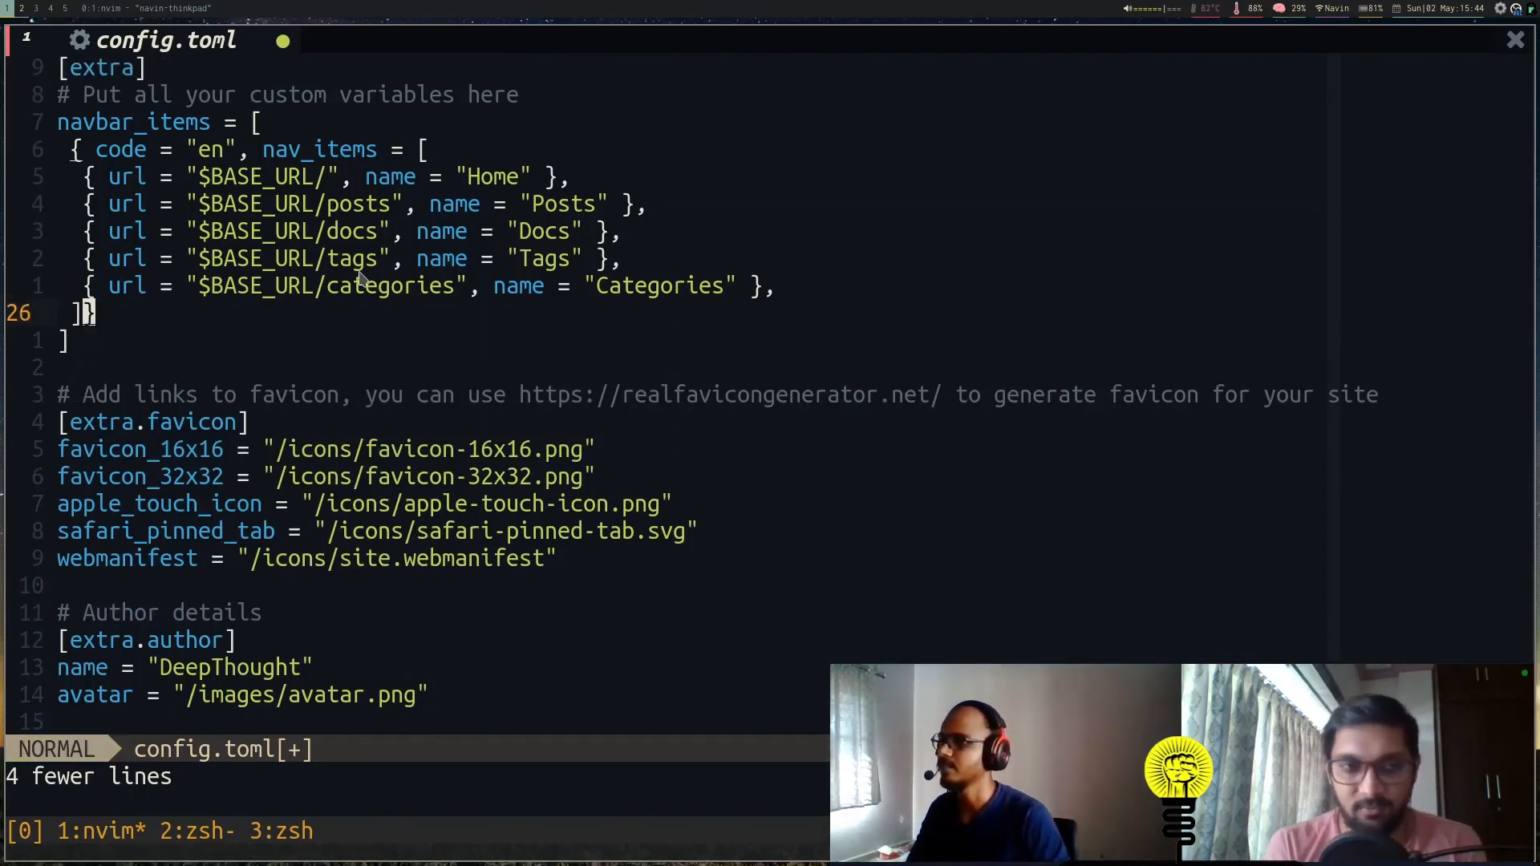
pyautogui.write(':w')
pyautogui.press('Return')
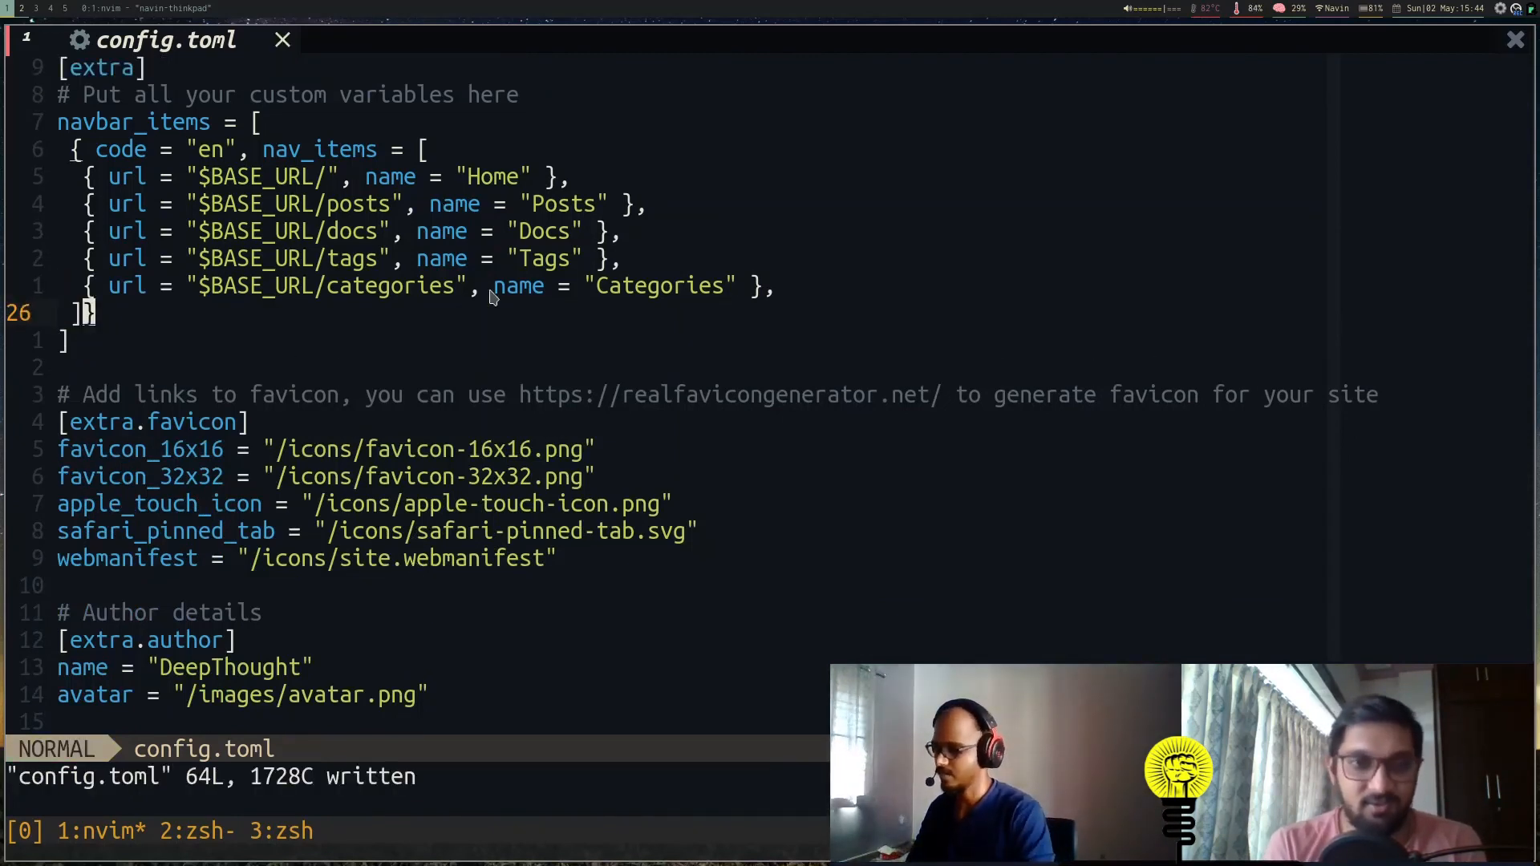
pyautogui.write(':q')
# Step: Quit Neovim, rerun zola serve and reload 127.0.0.1:1111 to see the DeepThought homepage
pyautogui.press('Return')
pyautogui.write('zola')
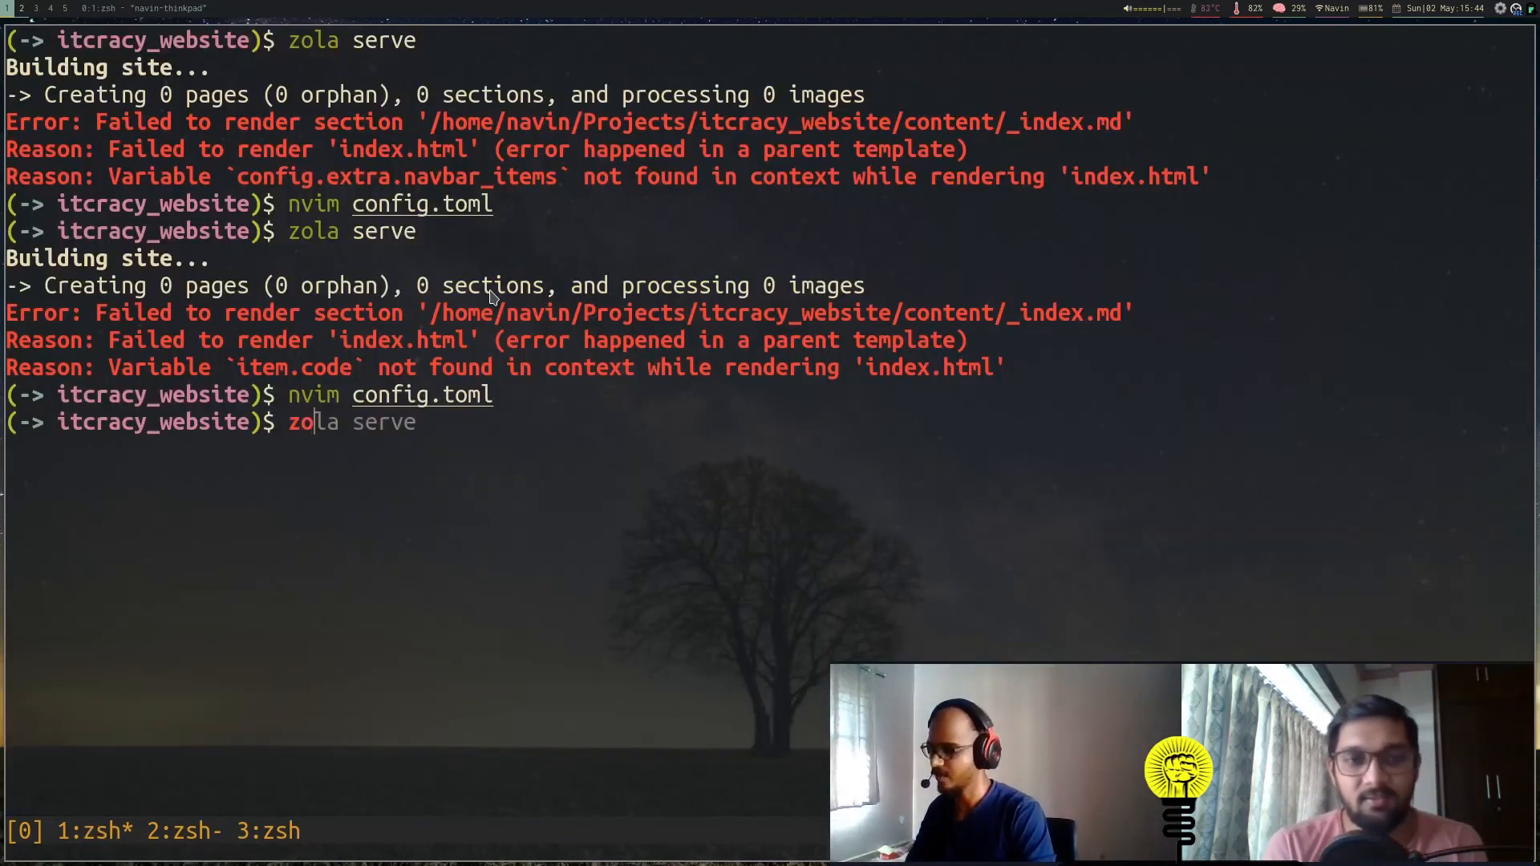
pyautogui.press('Right')
pyautogui.press('Return')
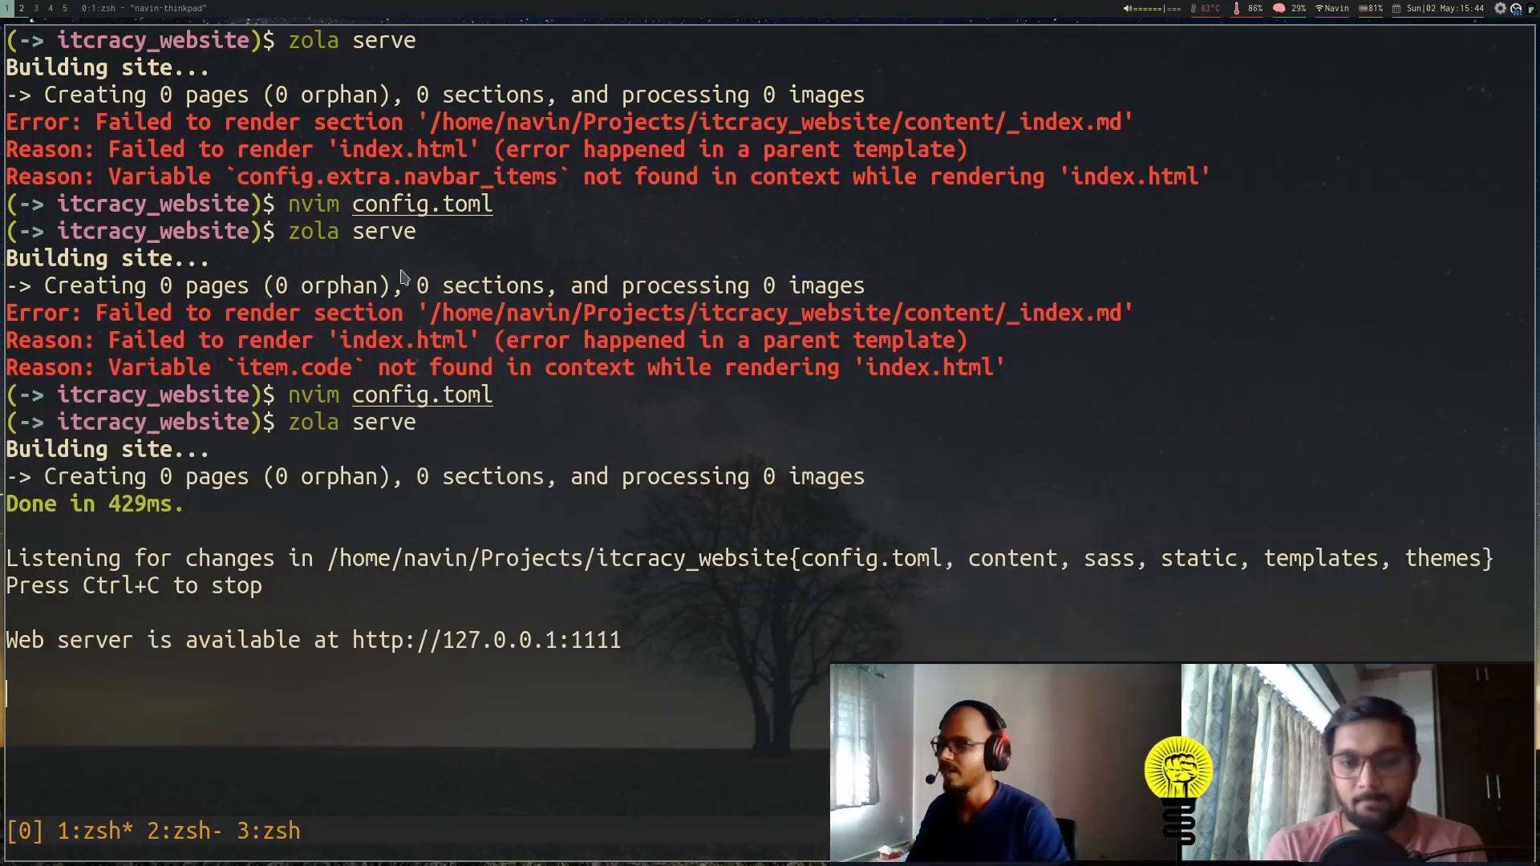
pyautogui.press('super+2')
pyautogui.click(301, 49)
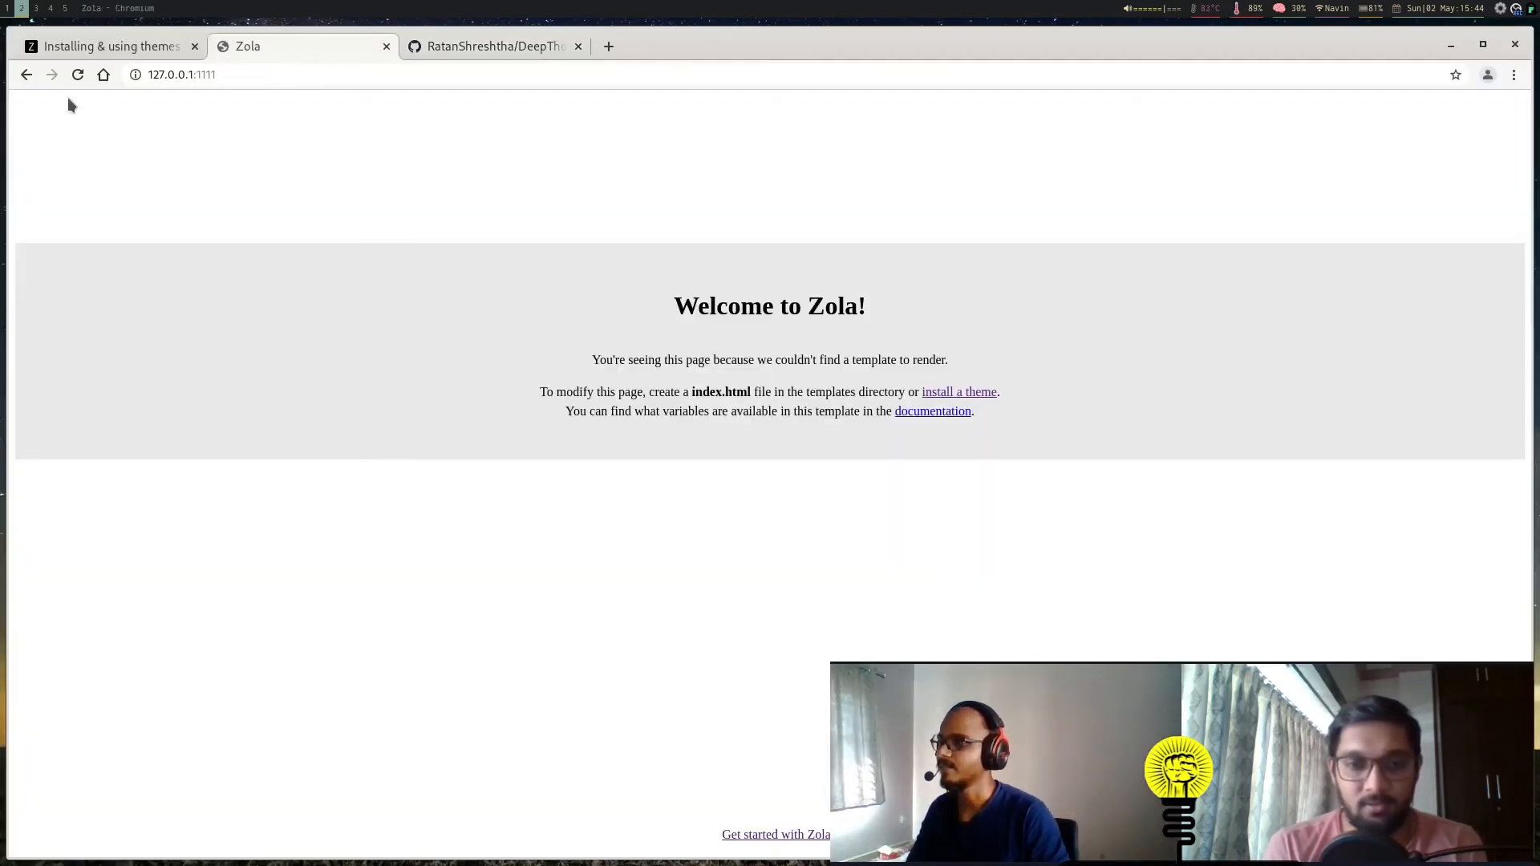
pyautogui.click(77, 75)
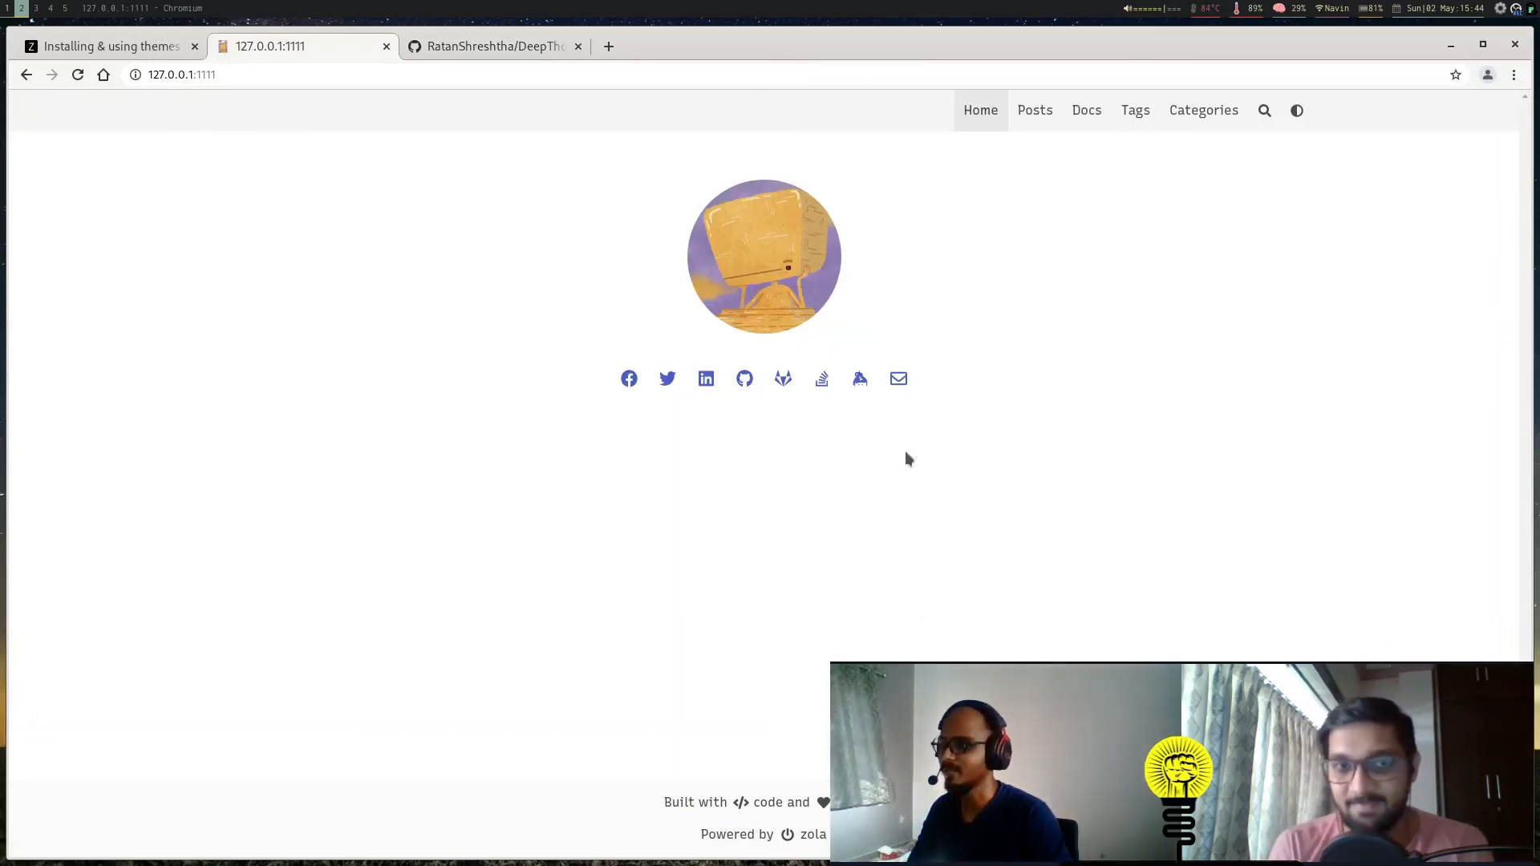
# Step: Visit Posts from the navbar, which gives a 404, and return to Home
pyautogui.click(1050, 126)
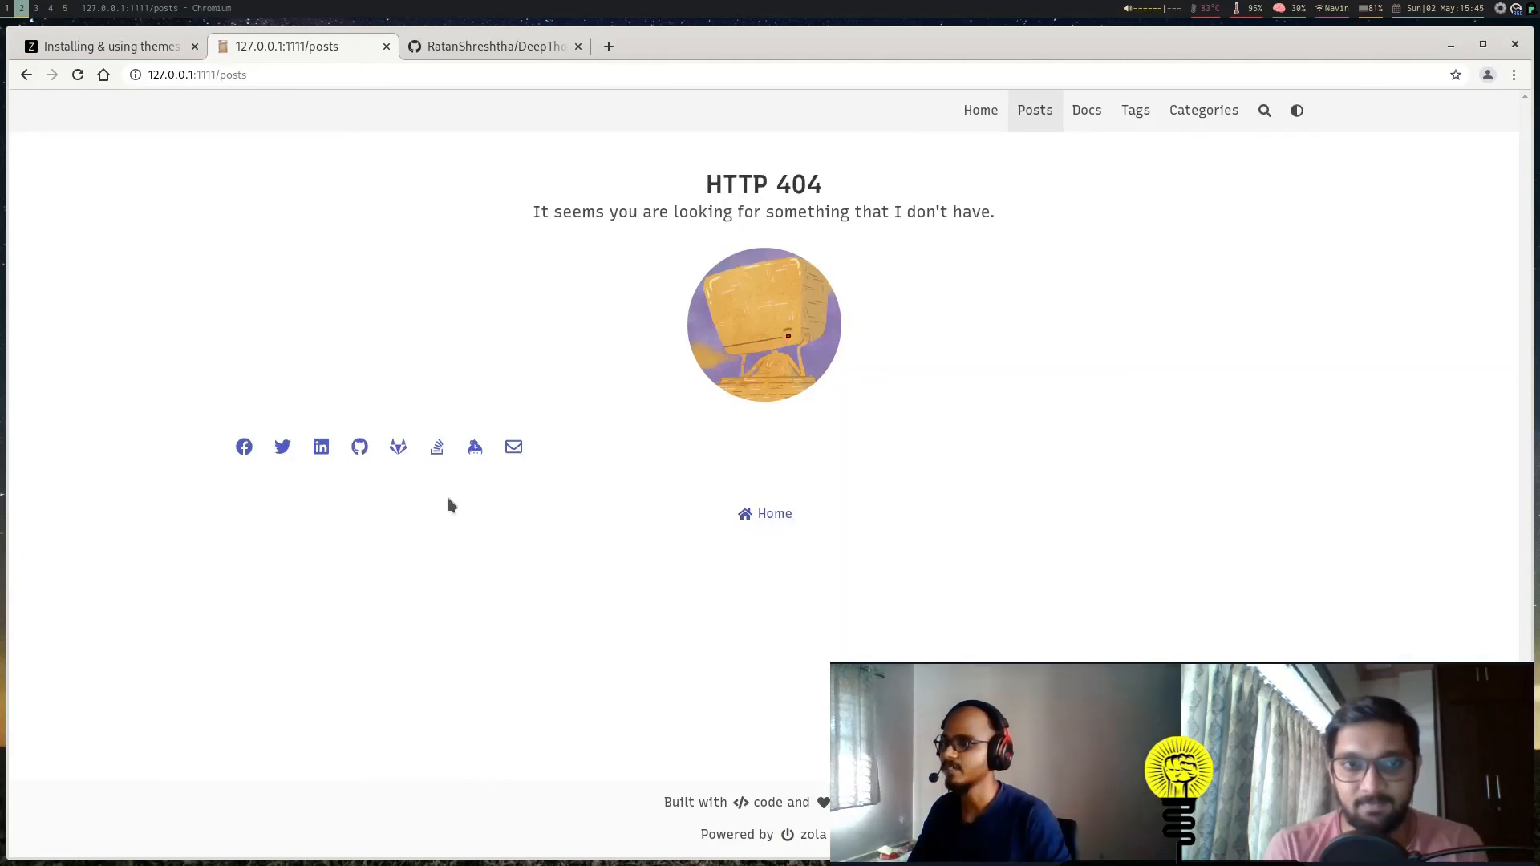
pyautogui.click(993, 110)
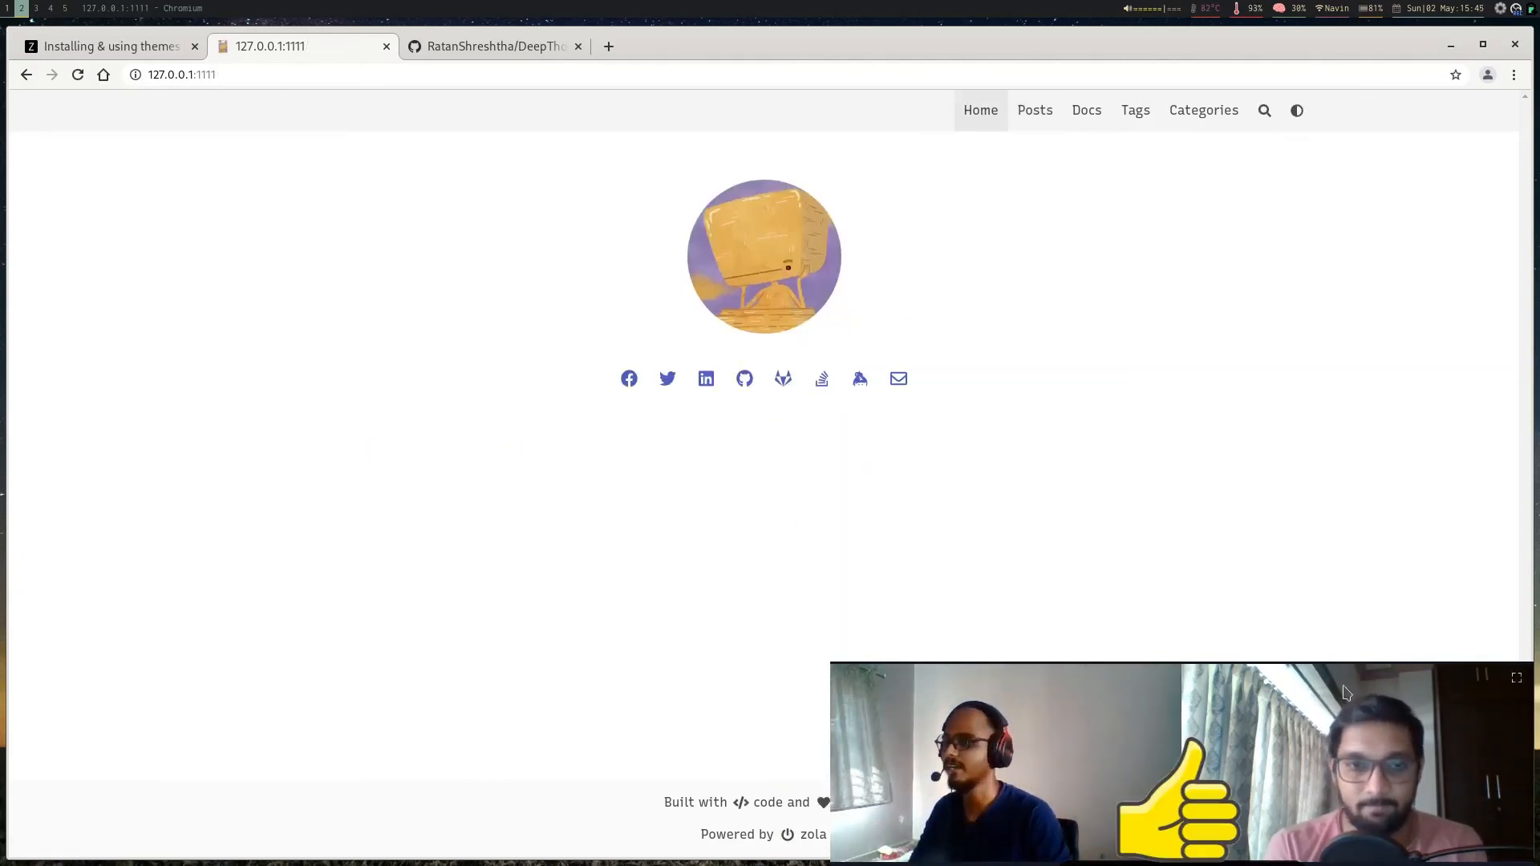